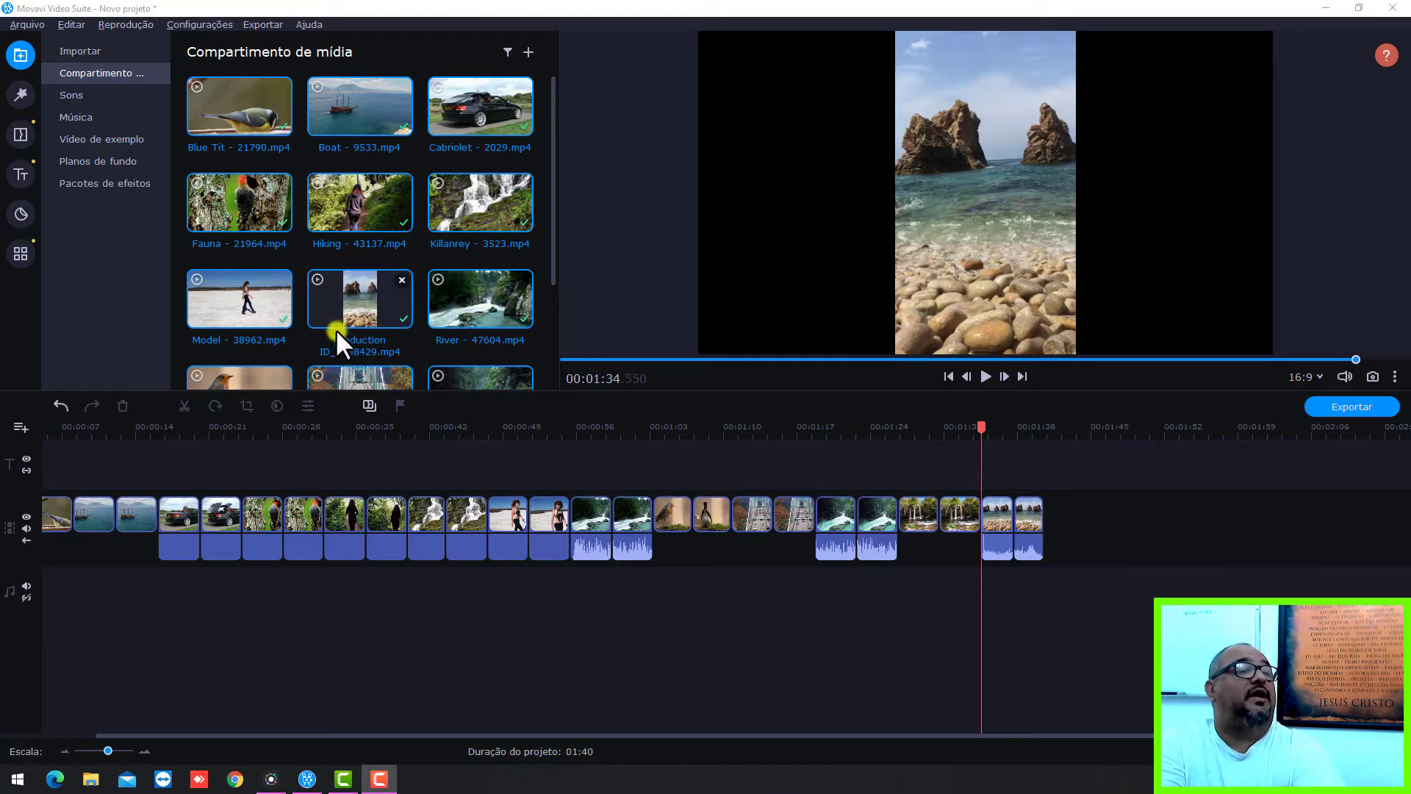
left_click(65, 49)
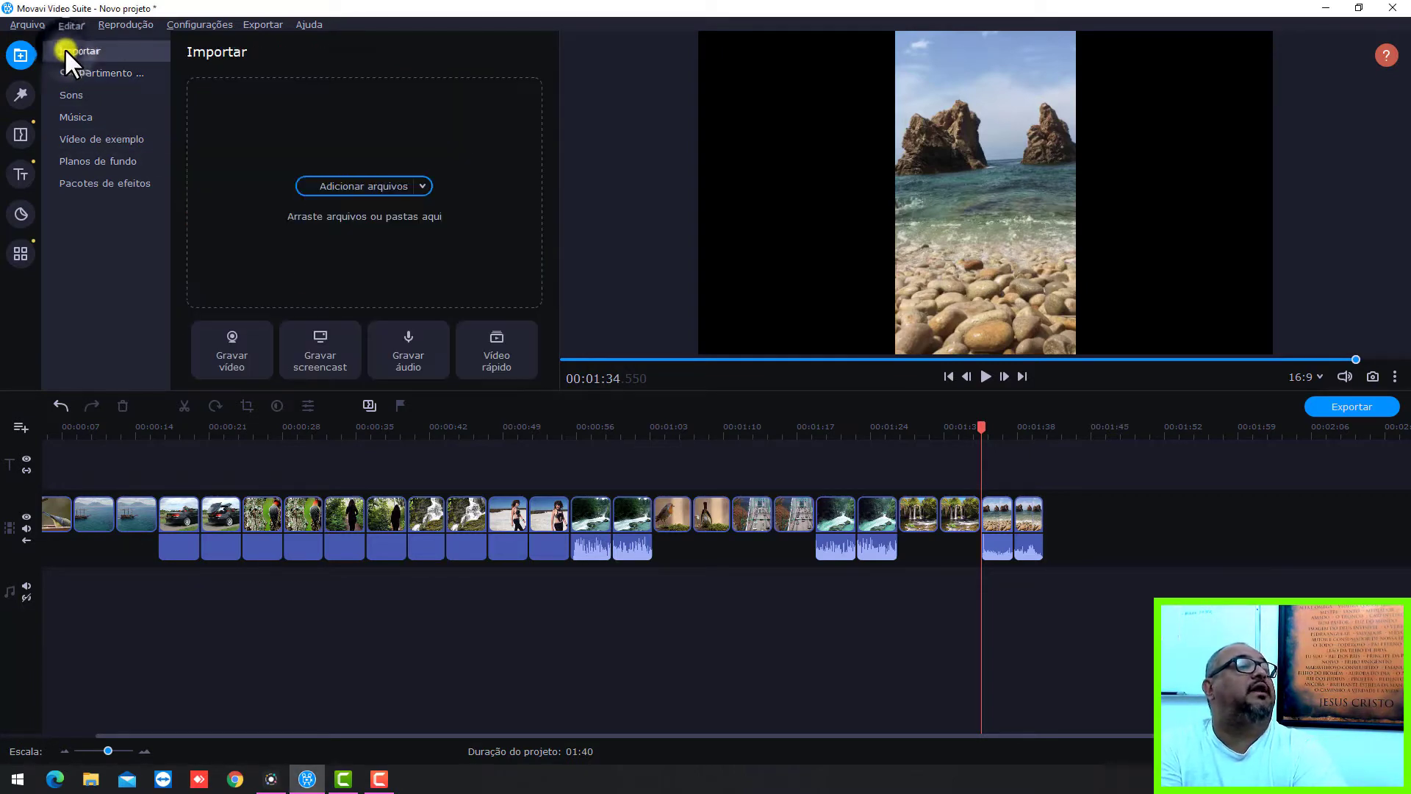
left_click(346, 181)
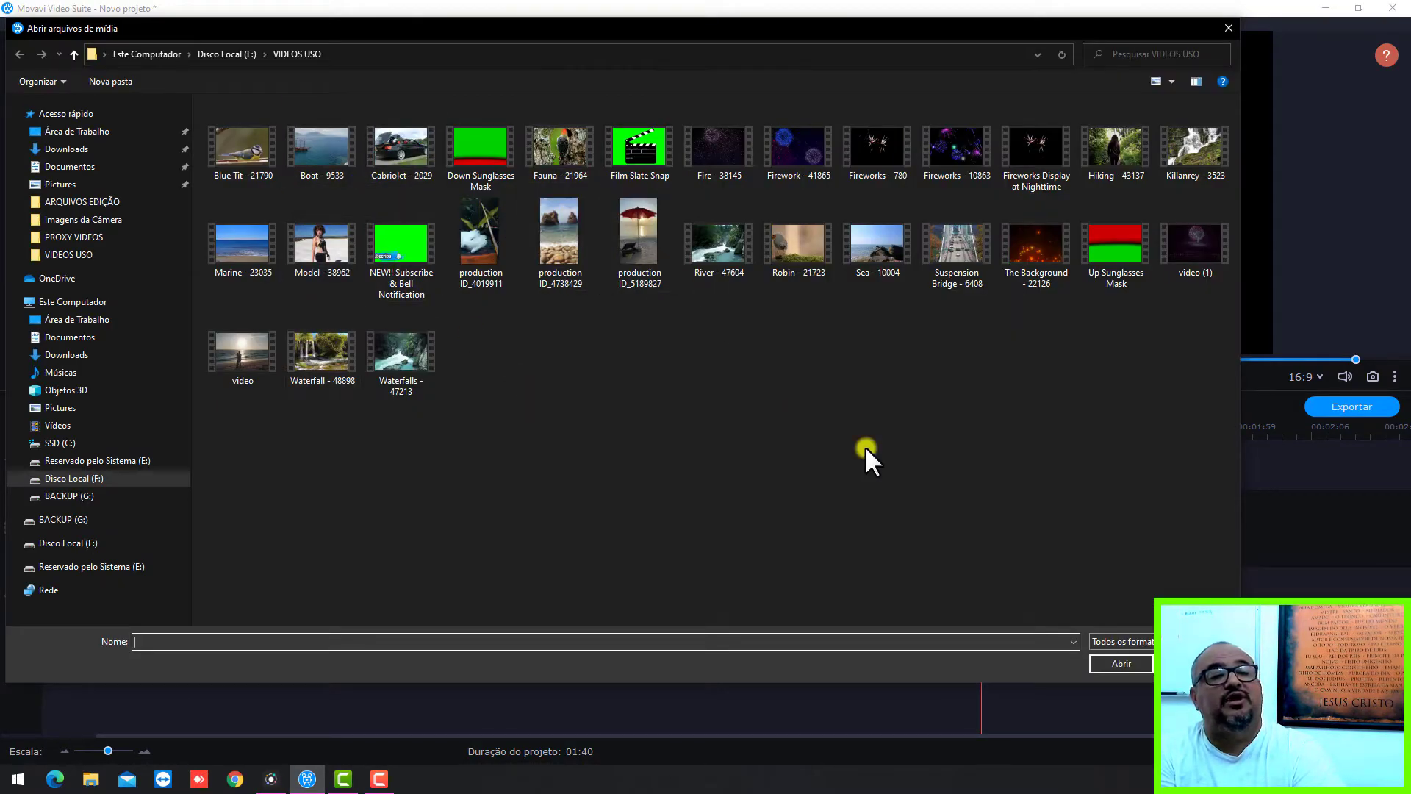
key("Escape")
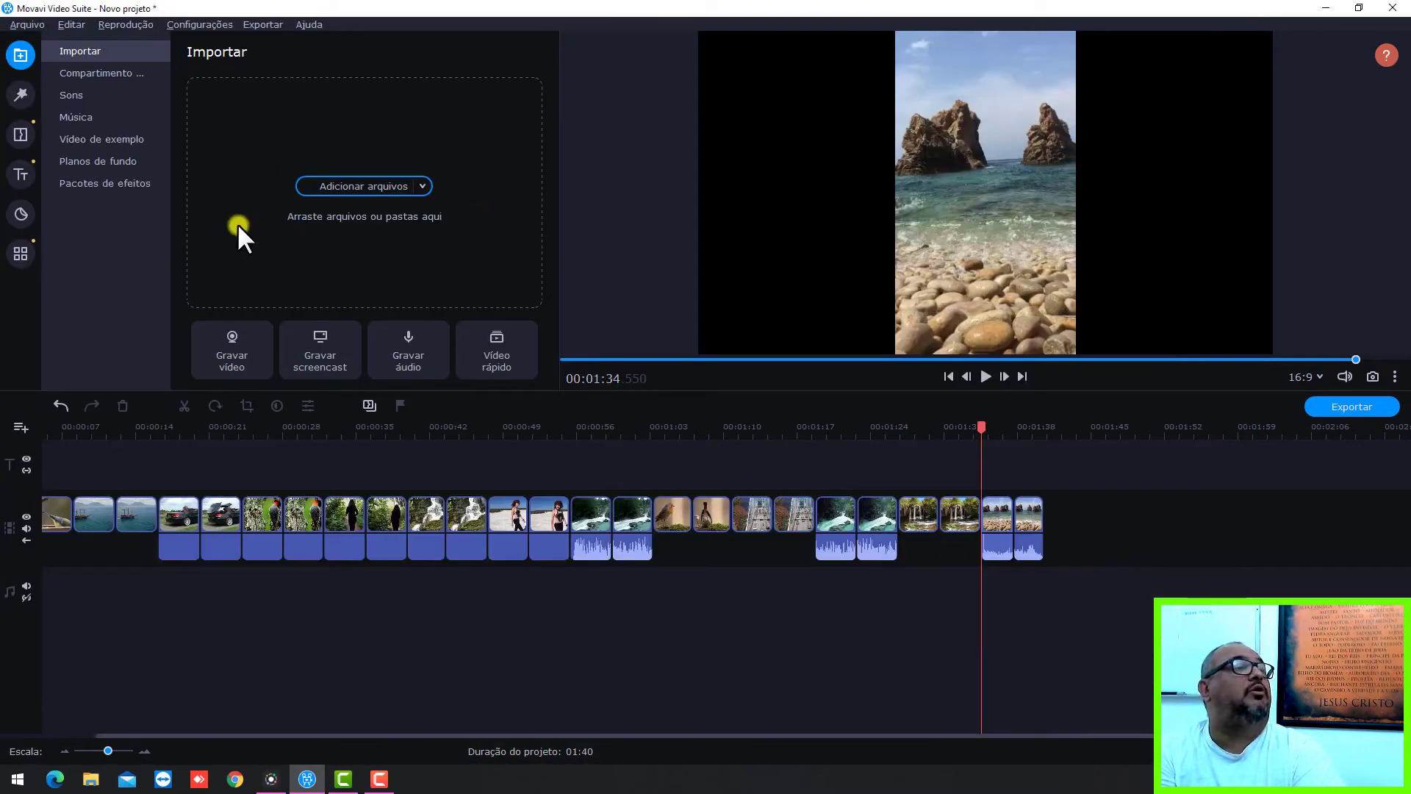
left_click(67, 72)
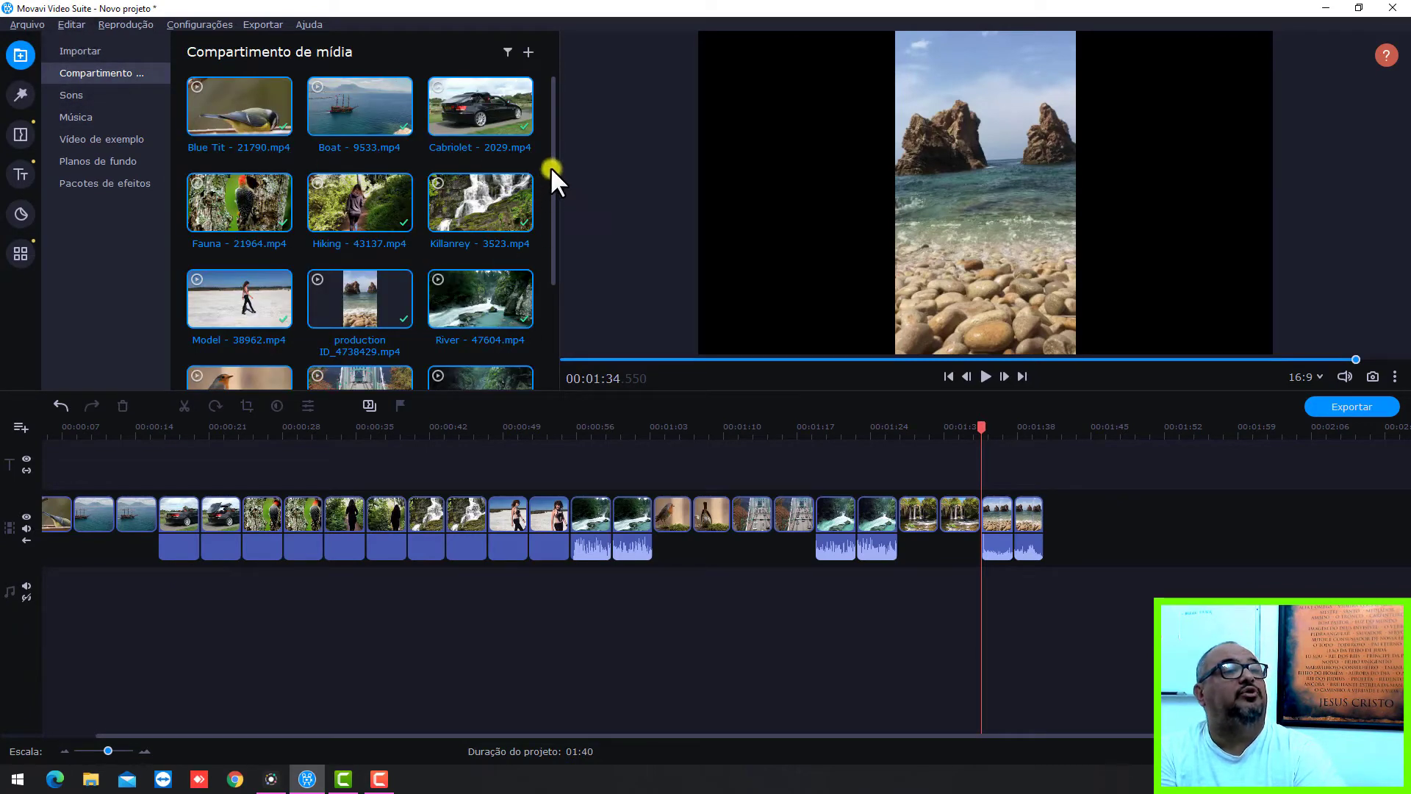
Apply the Caleidoscópio, Enfocar - alto and Enfocar - baixo filters to the second bird, boat and car clips on the timeline, respectively.
mouse_move(553, 158)
left_mouse_down()
mouse_move(553, 285)
mouse_move(554, 142)
left_mouse_up()
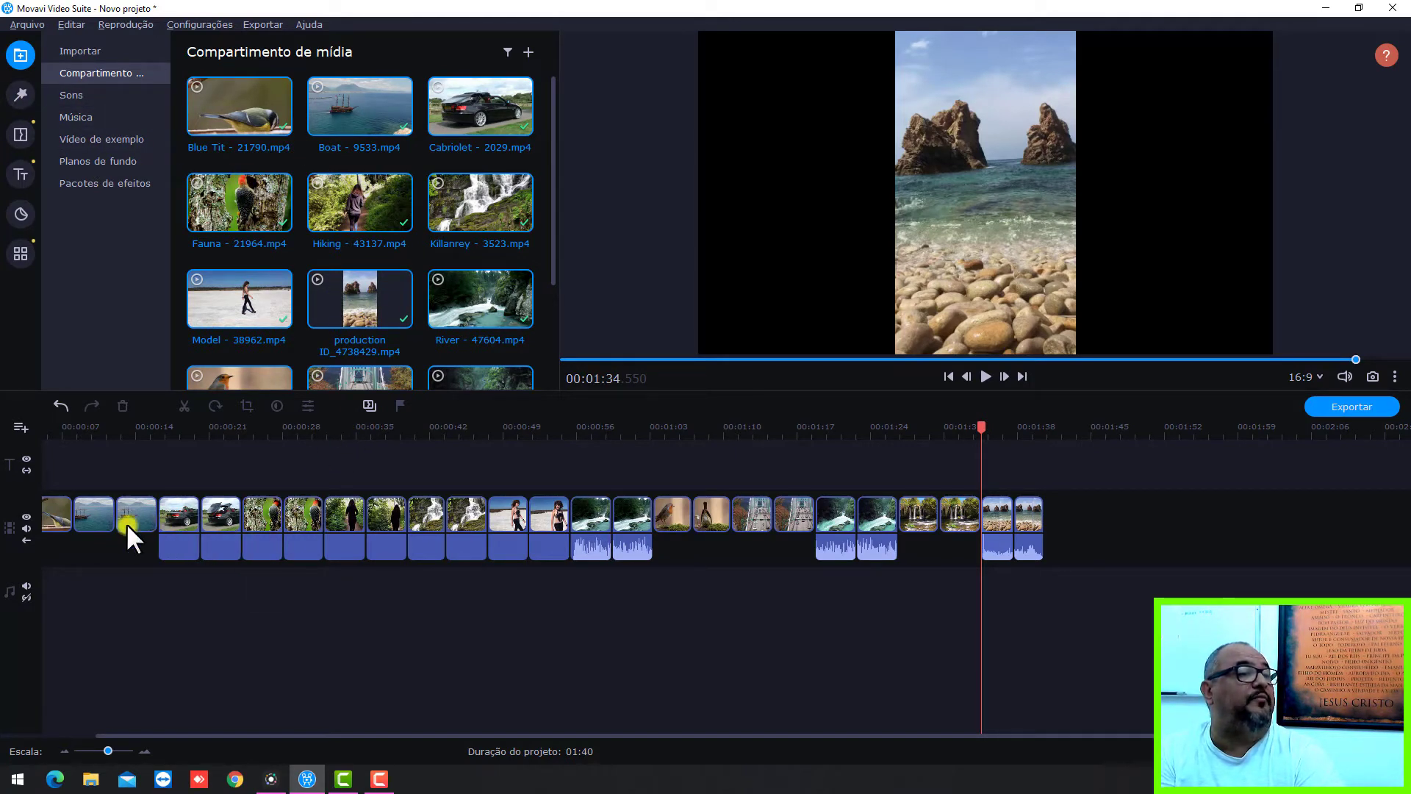
left_click_drag(326, 732, 206, 739)
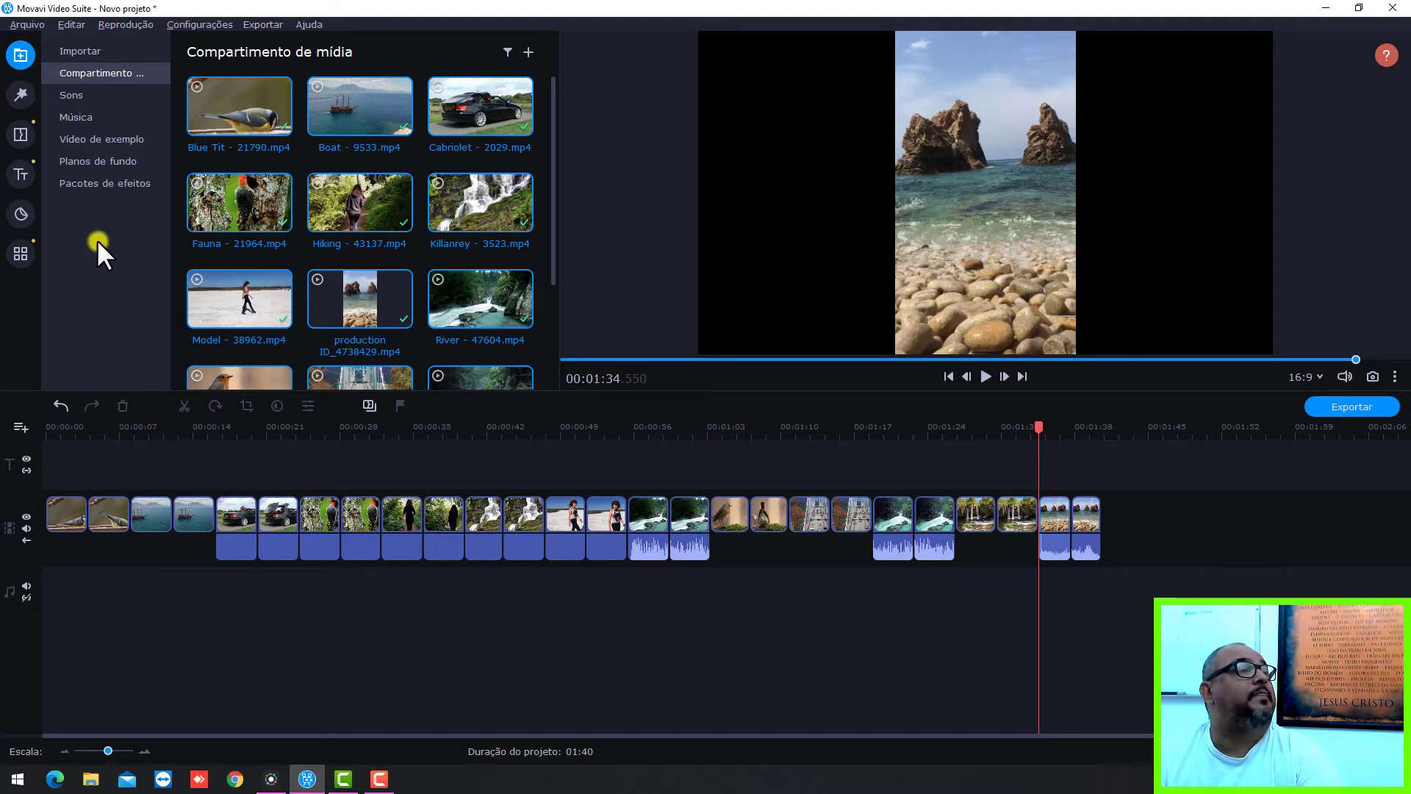
left_click(18, 92)
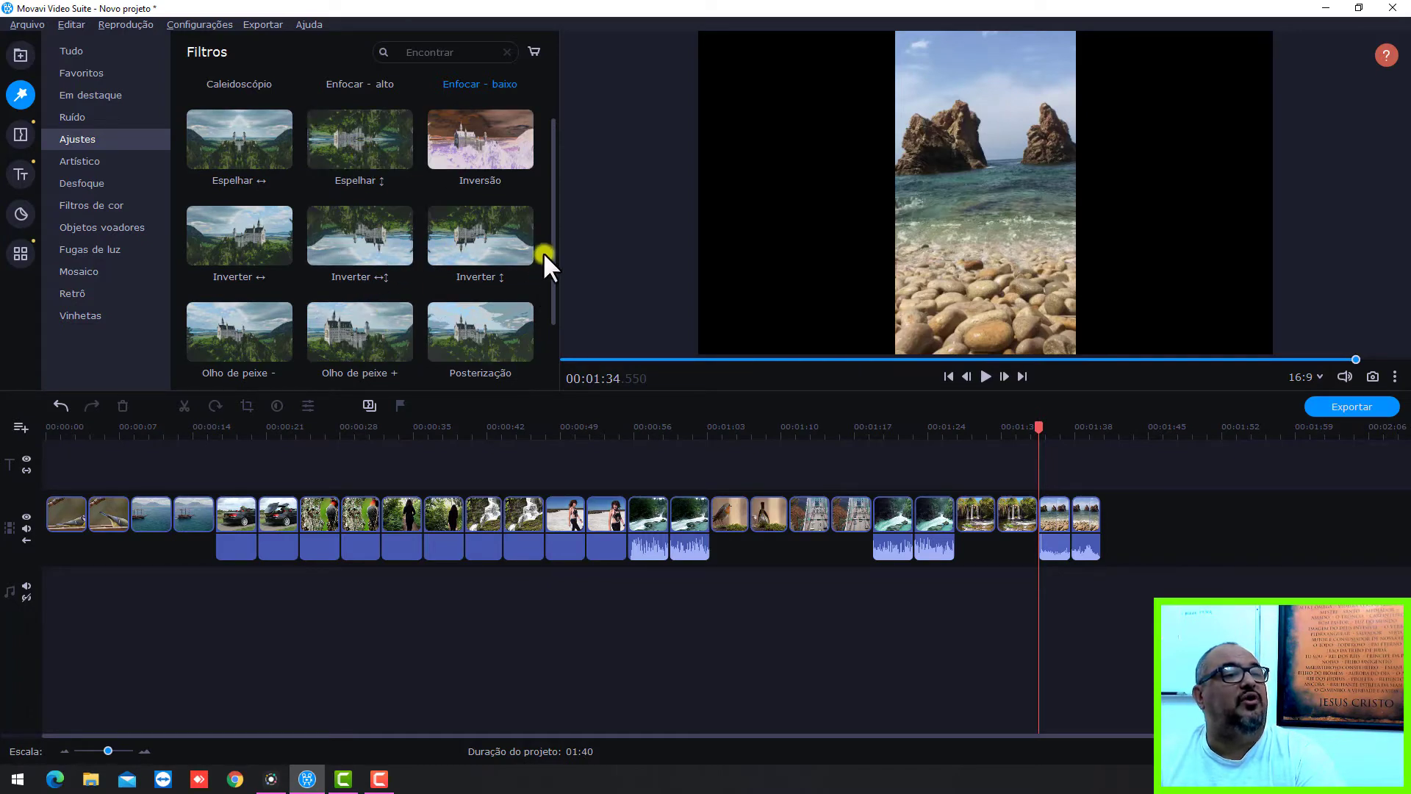
left_click_drag(551, 229, 541, 141)
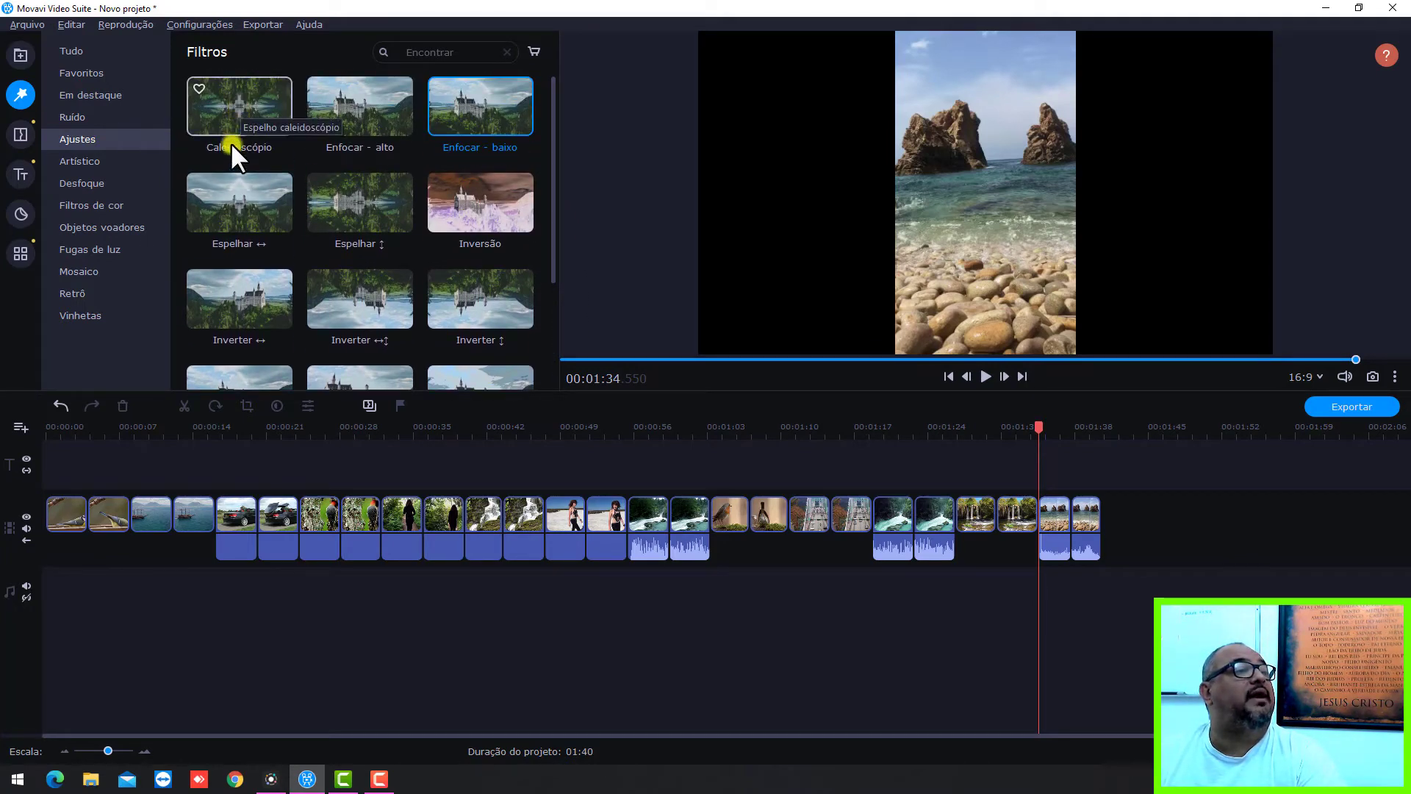
left_click_drag(235, 103, 96, 505)
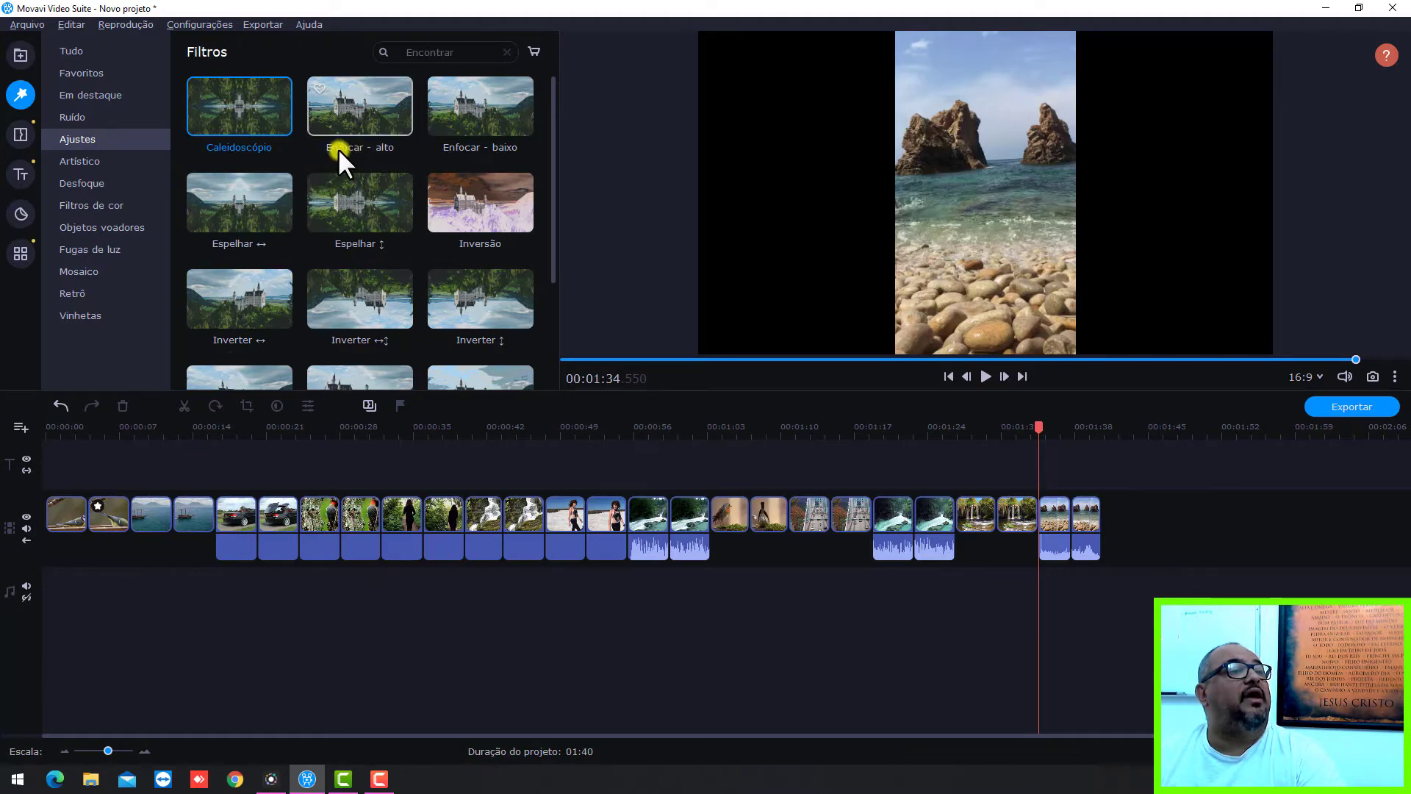
left_click_drag(373, 113, 182, 501)
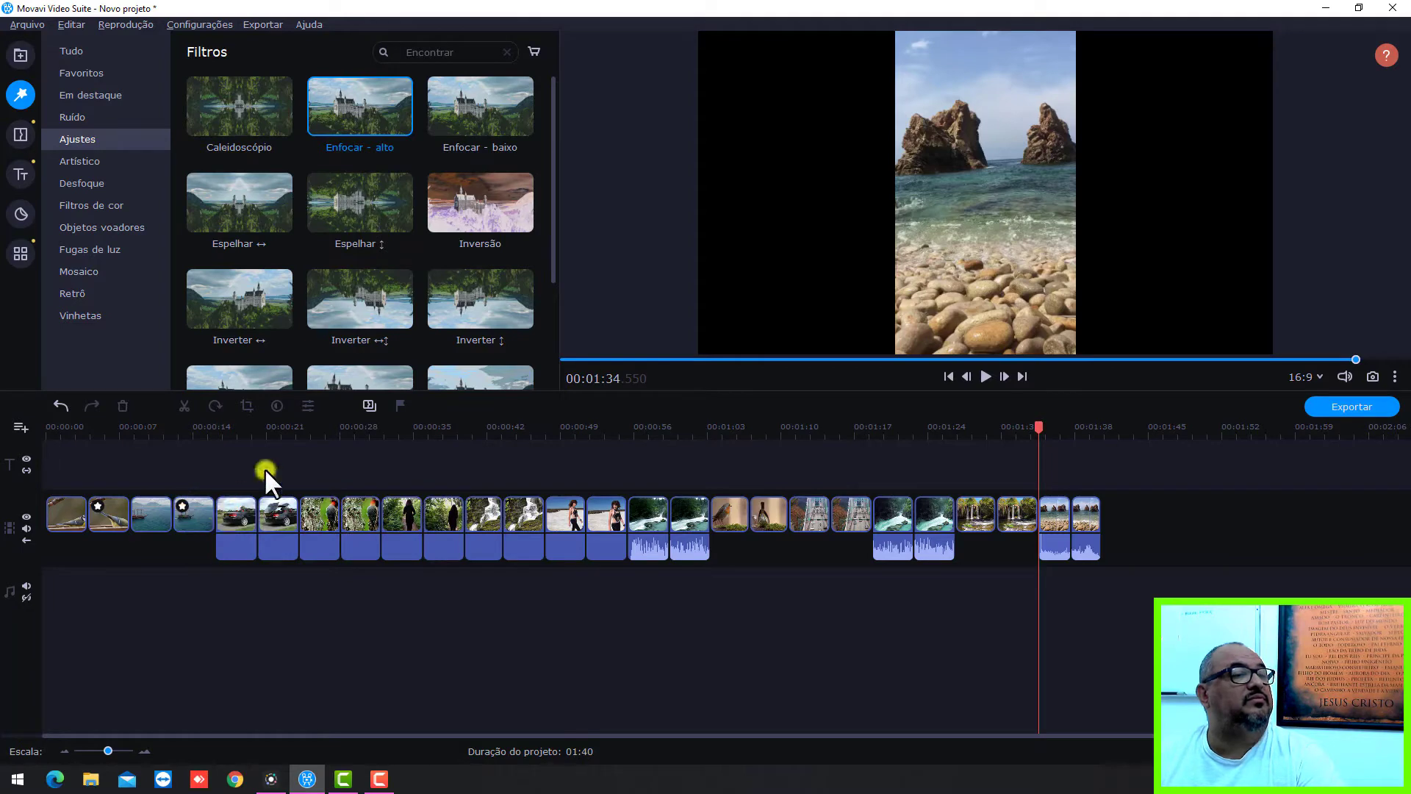
left_click(463, 92)
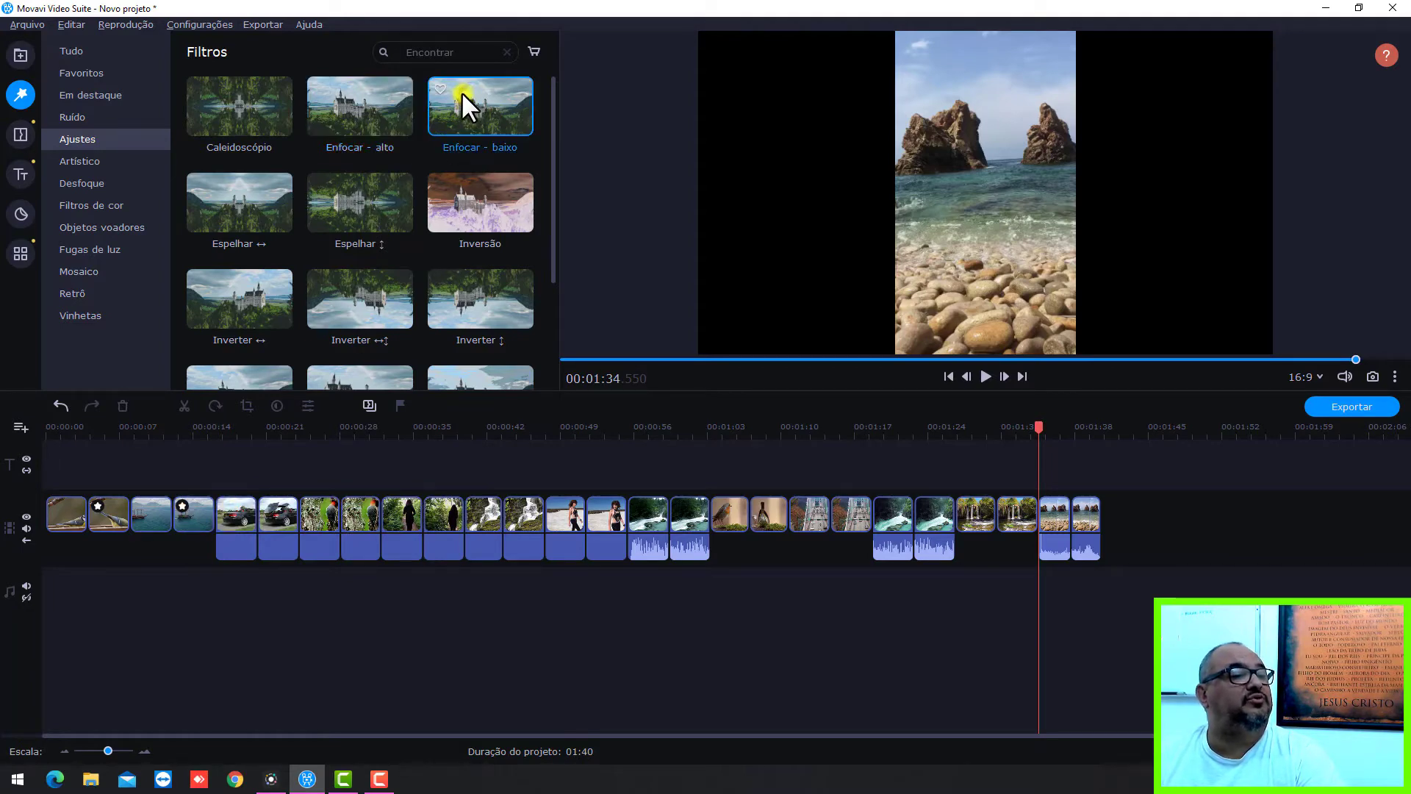
left_click_drag(462, 91, 267, 505)
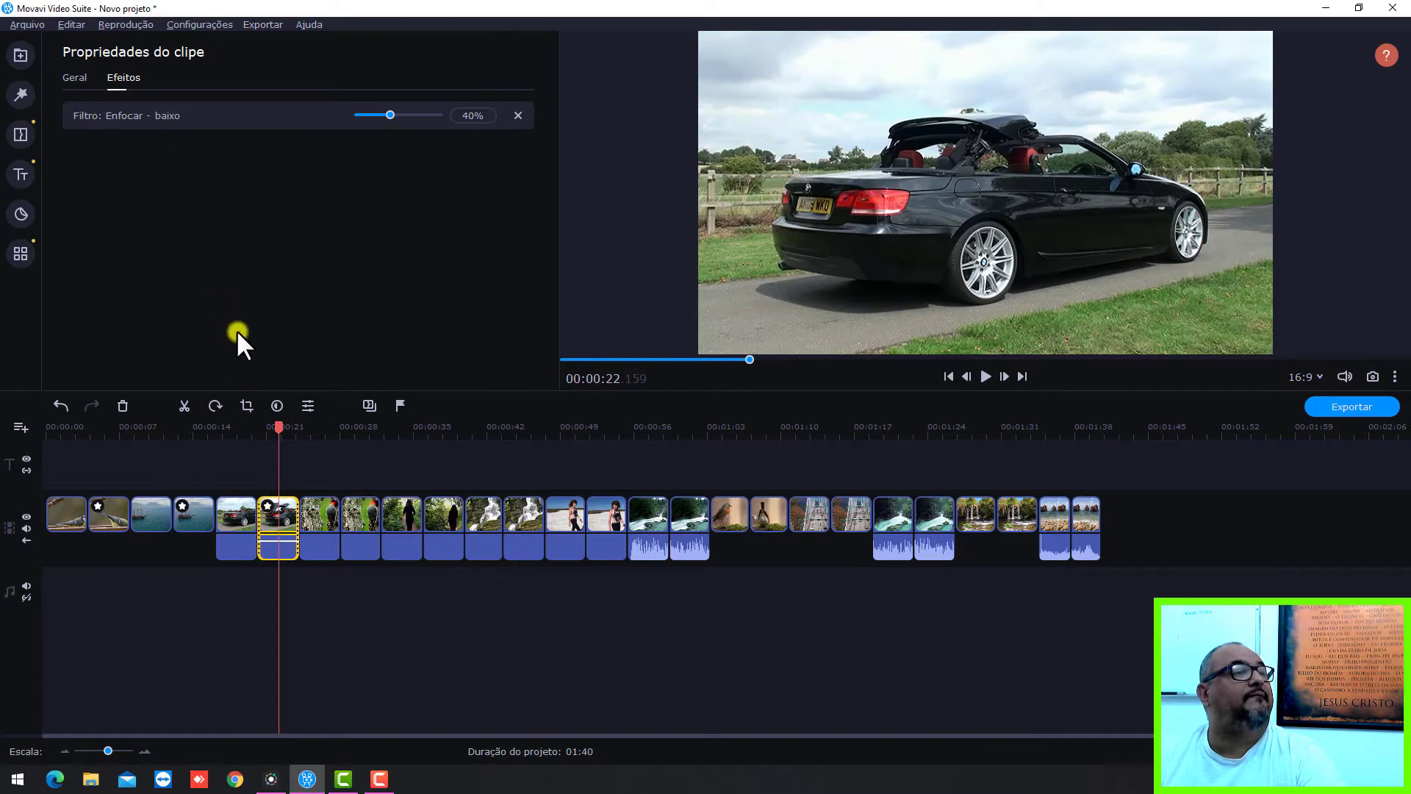
Apply the Espelhar ↔, Espelhar ↕ and Inversão filters to the second Fauna, Hiking and Killanrey clips, respectively.
left_click(20, 54)
left_click(22, 94)
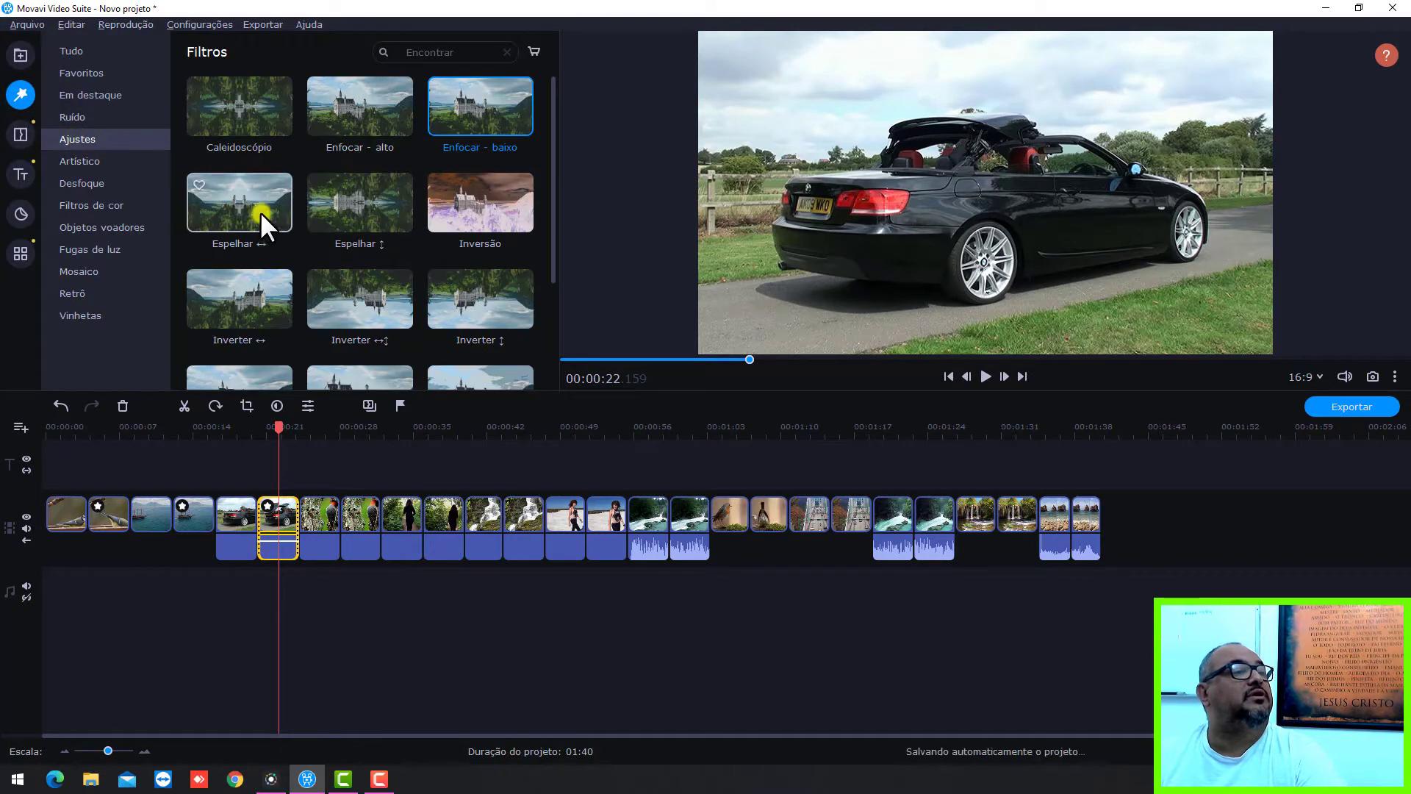
left_click_drag(232, 204, 353, 505)
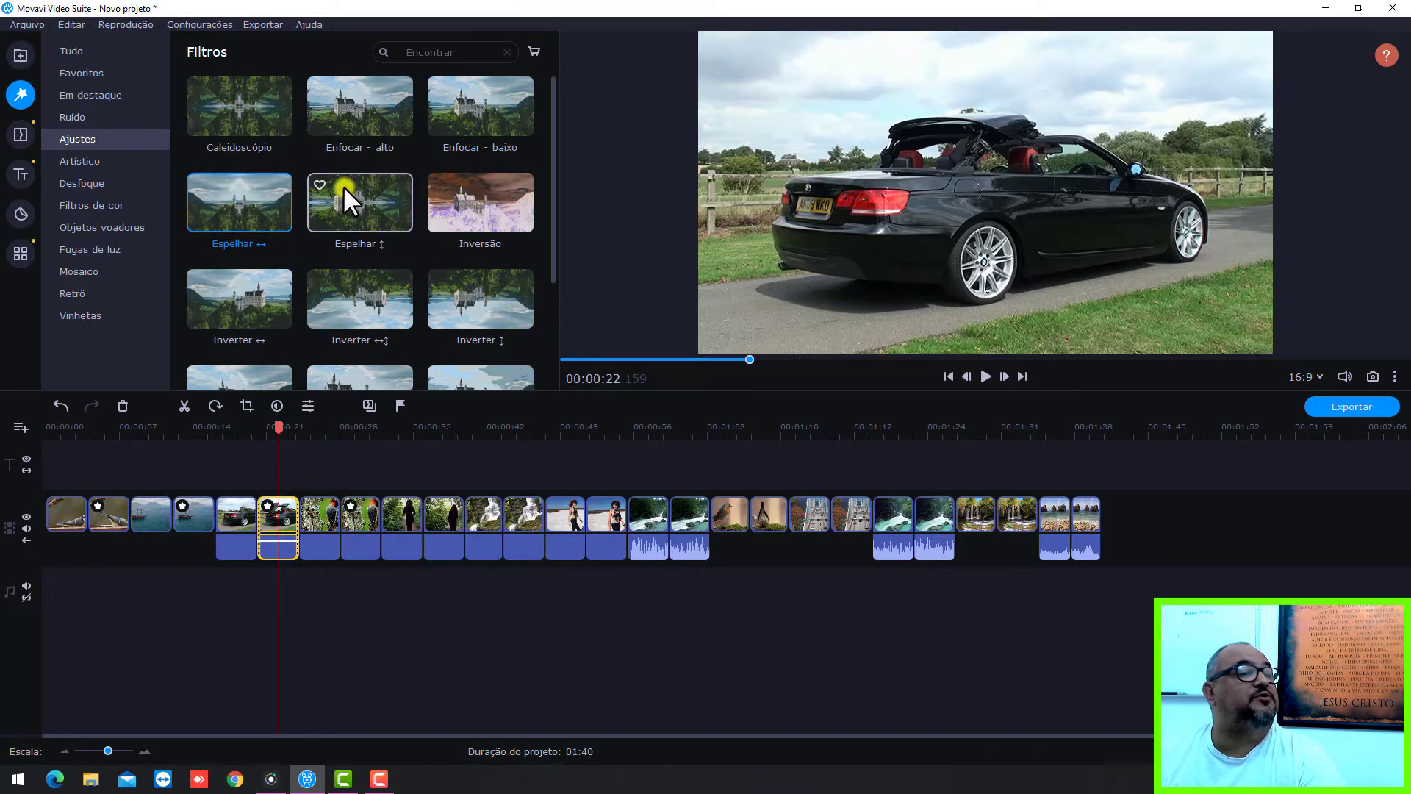
left_click_drag(354, 184, 433, 505)
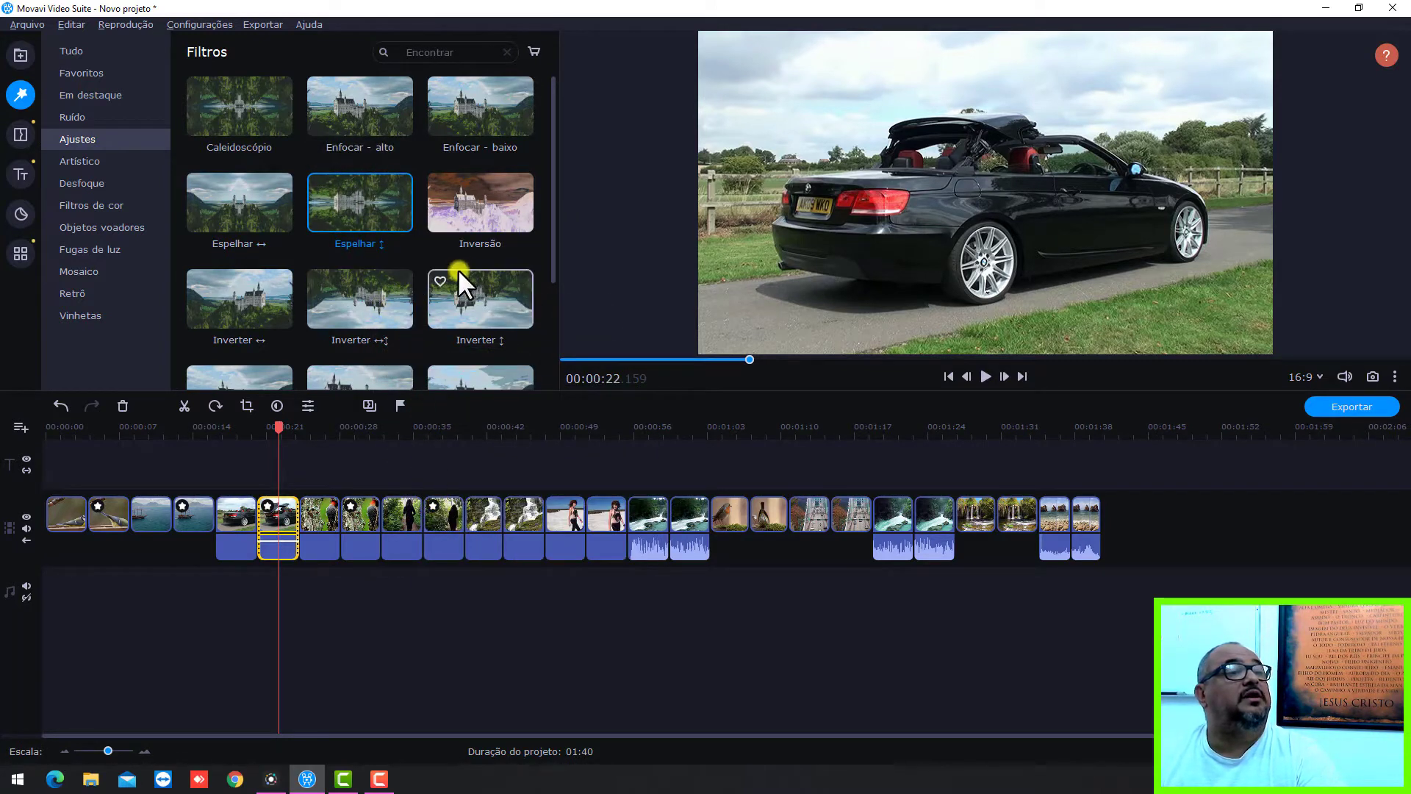
left_click_drag(461, 191, 515, 506)
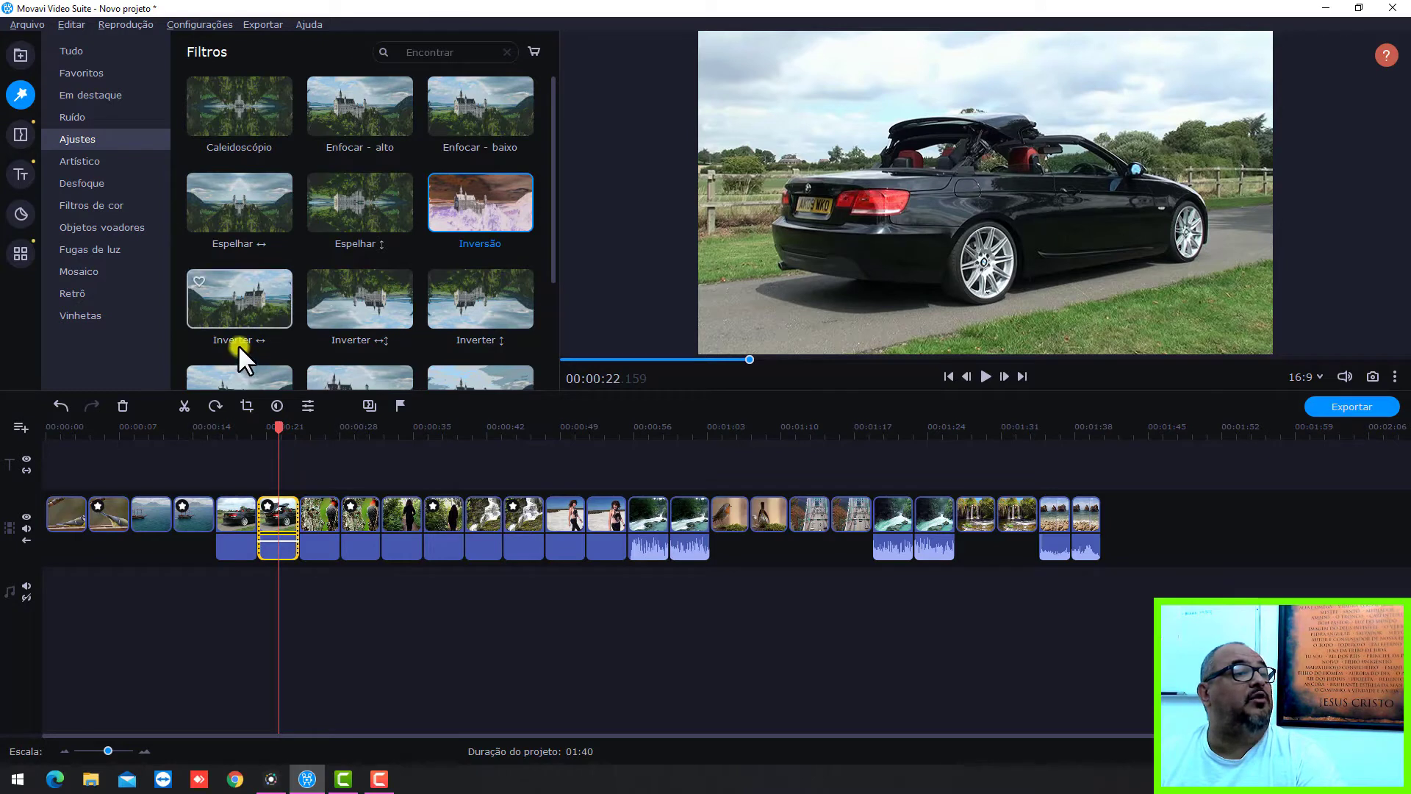
Apply the Inverter ↔, Inverter ↔↕ and Inverter ↕ filters to the second Model, River and Robin clips, respectively.
left_click_drag(241, 285, 598, 503)
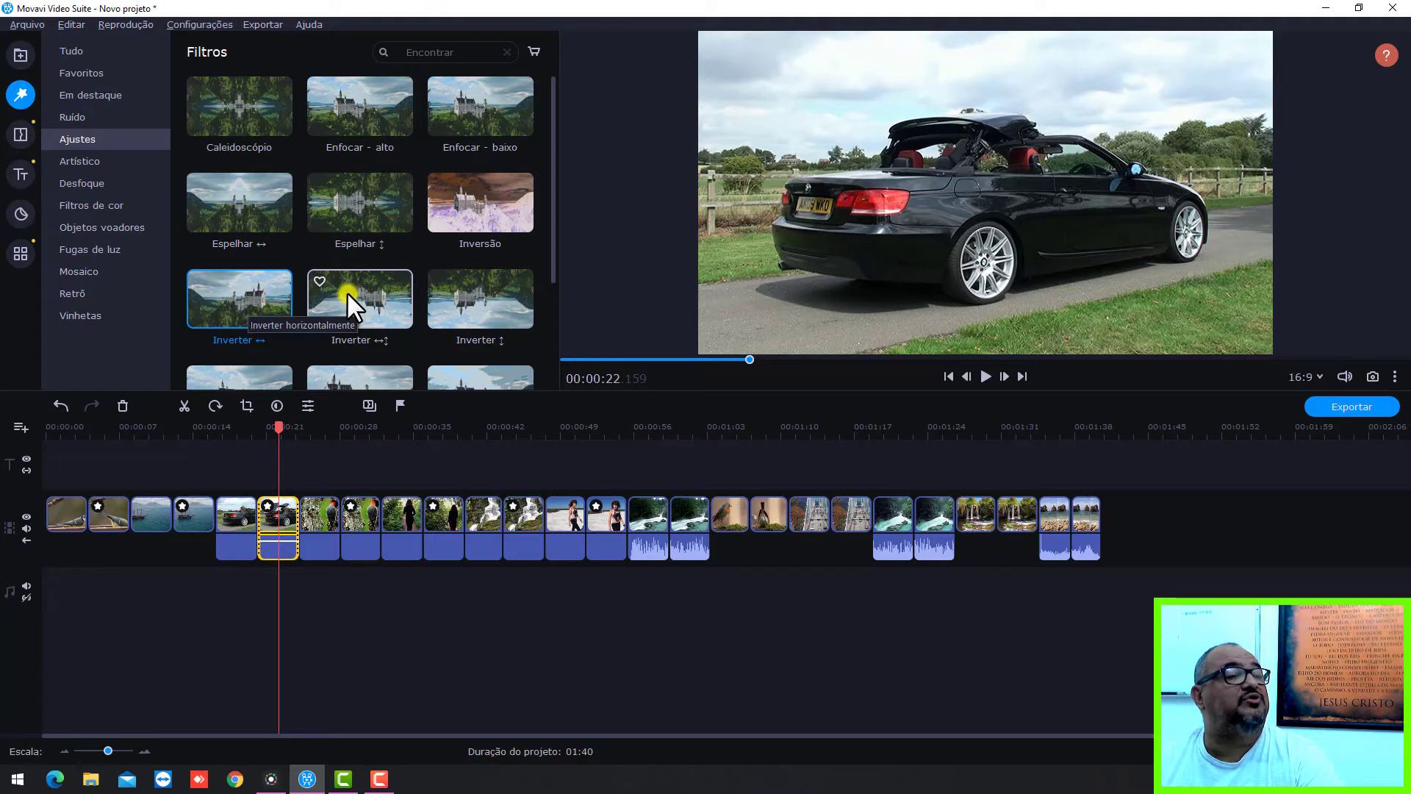
left_click_drag(347, 288, 316, 274)
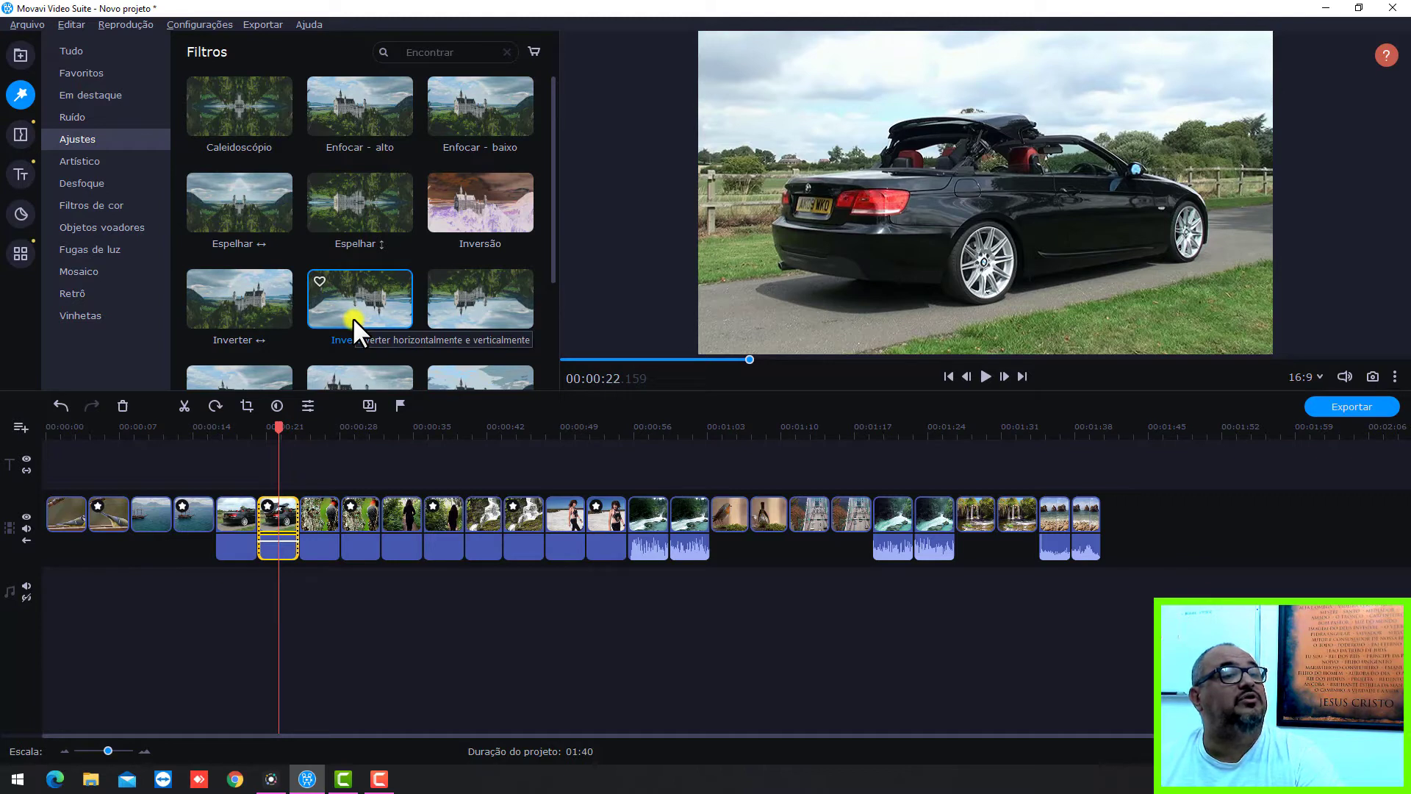
left_click_drag(351, 304, 678, 513)
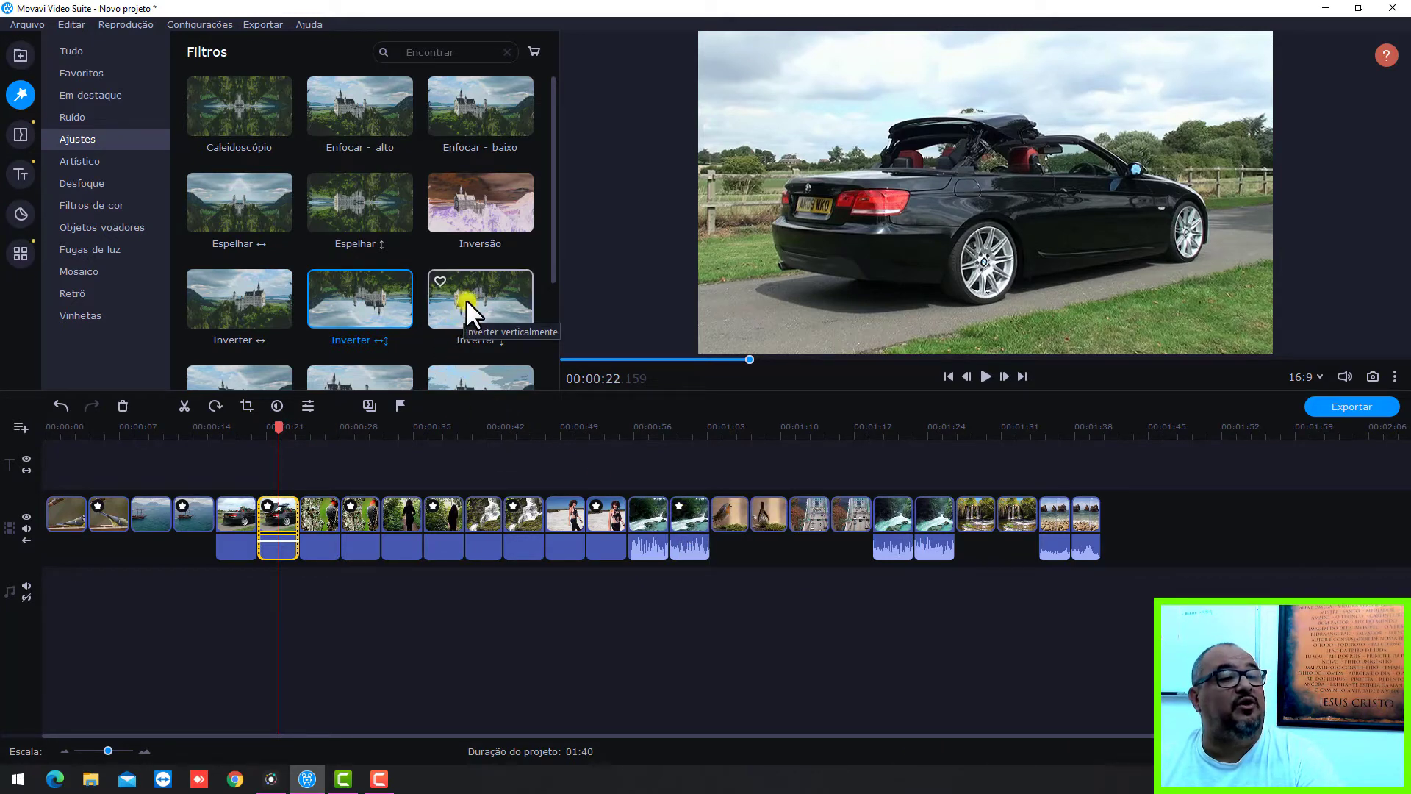
left_click_drag(466, 298, 762, 513)
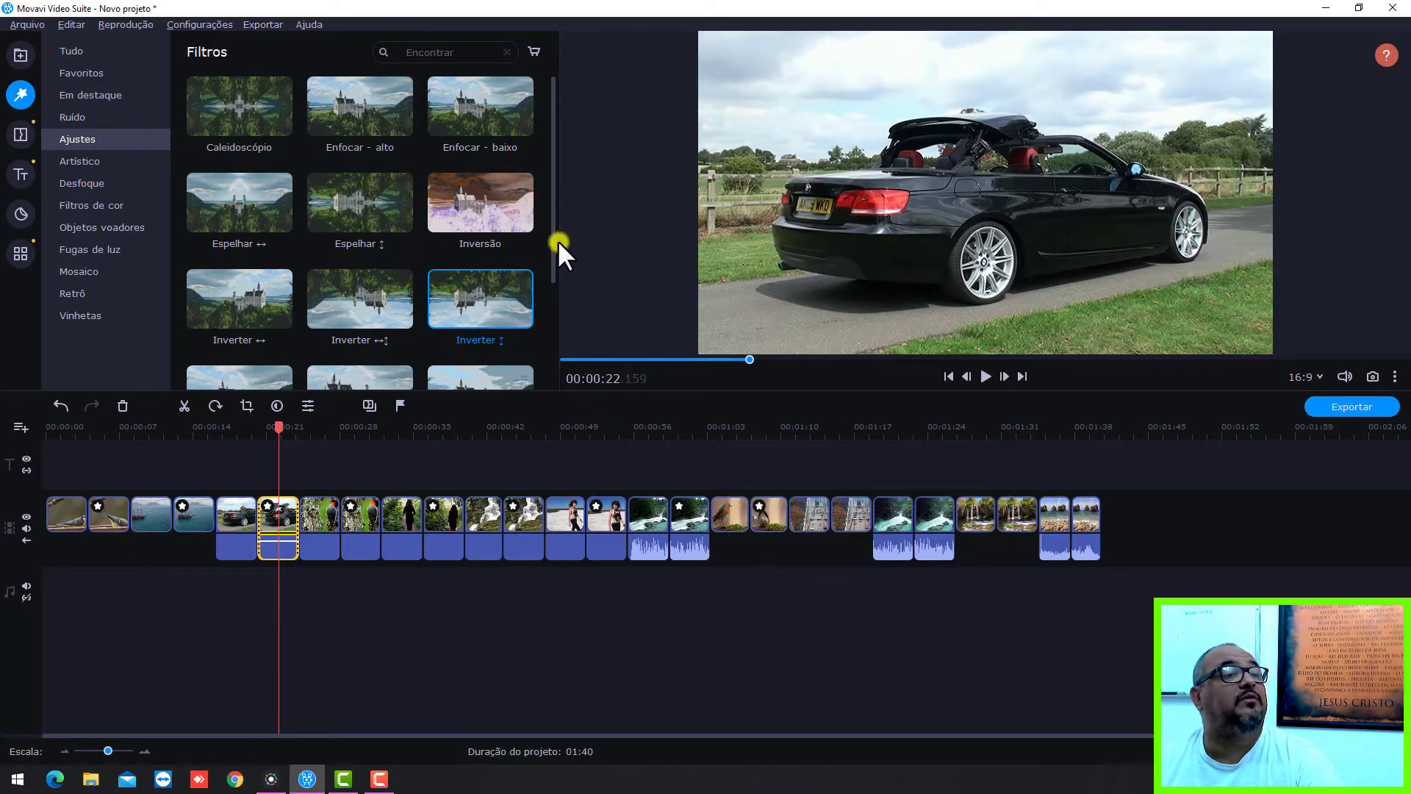
Apply Olho de peixe -, Olho de peixe +, Posterização and Preenchimento vertical to the second clips of the last four videos, in timeline order.
left_click_drag(554, 231, 554, 297)
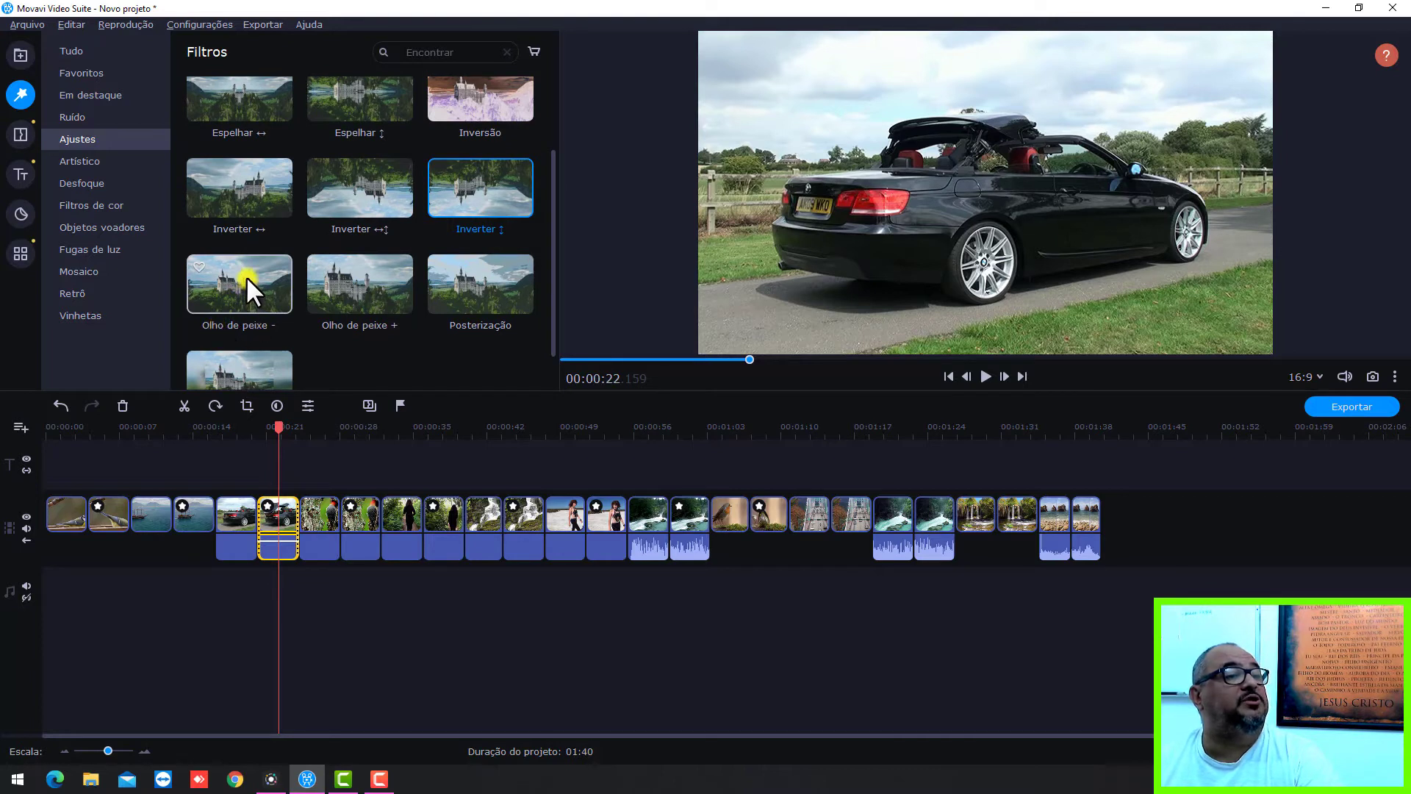
left_click_drag(245, 276, 845, 505)
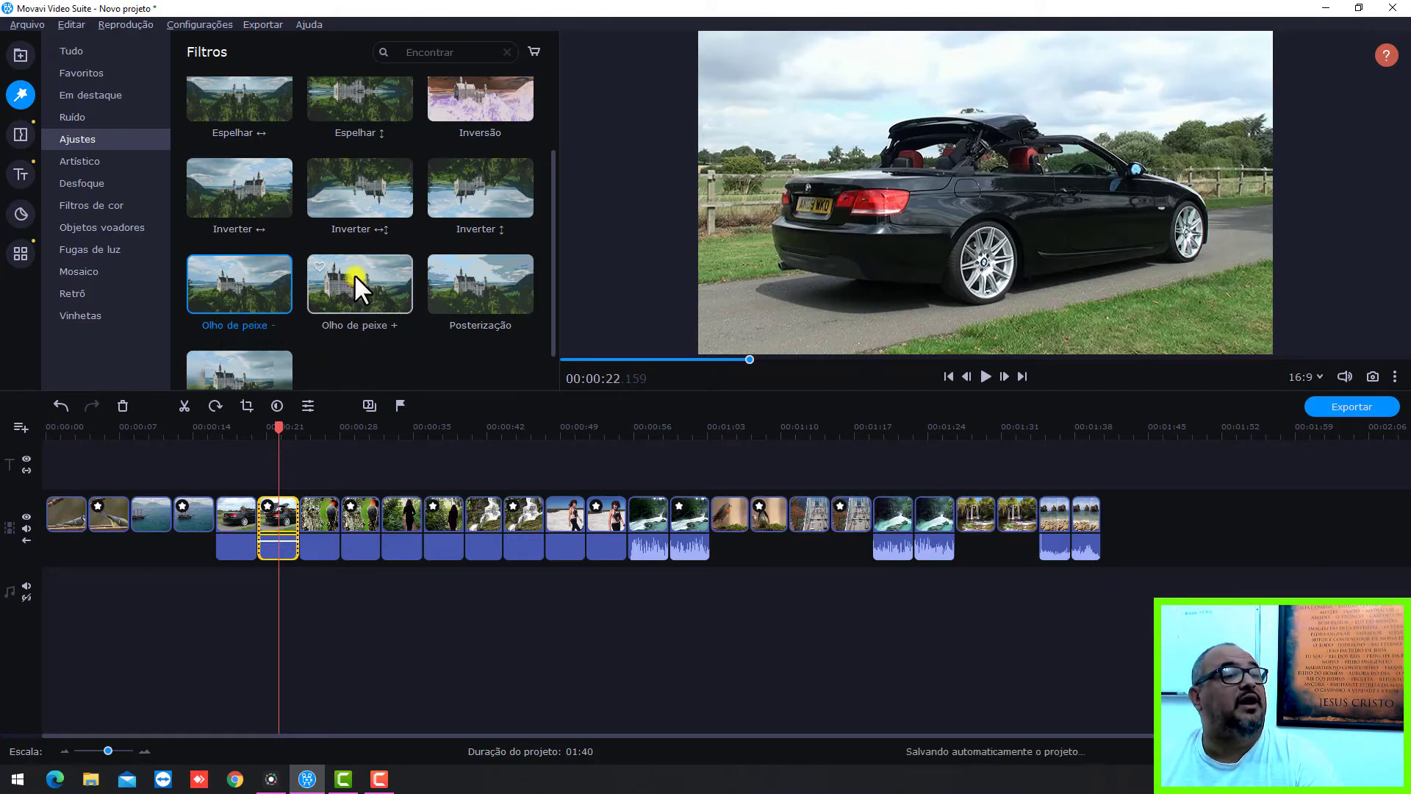
left_click_drag(355, 275, 923, 505)
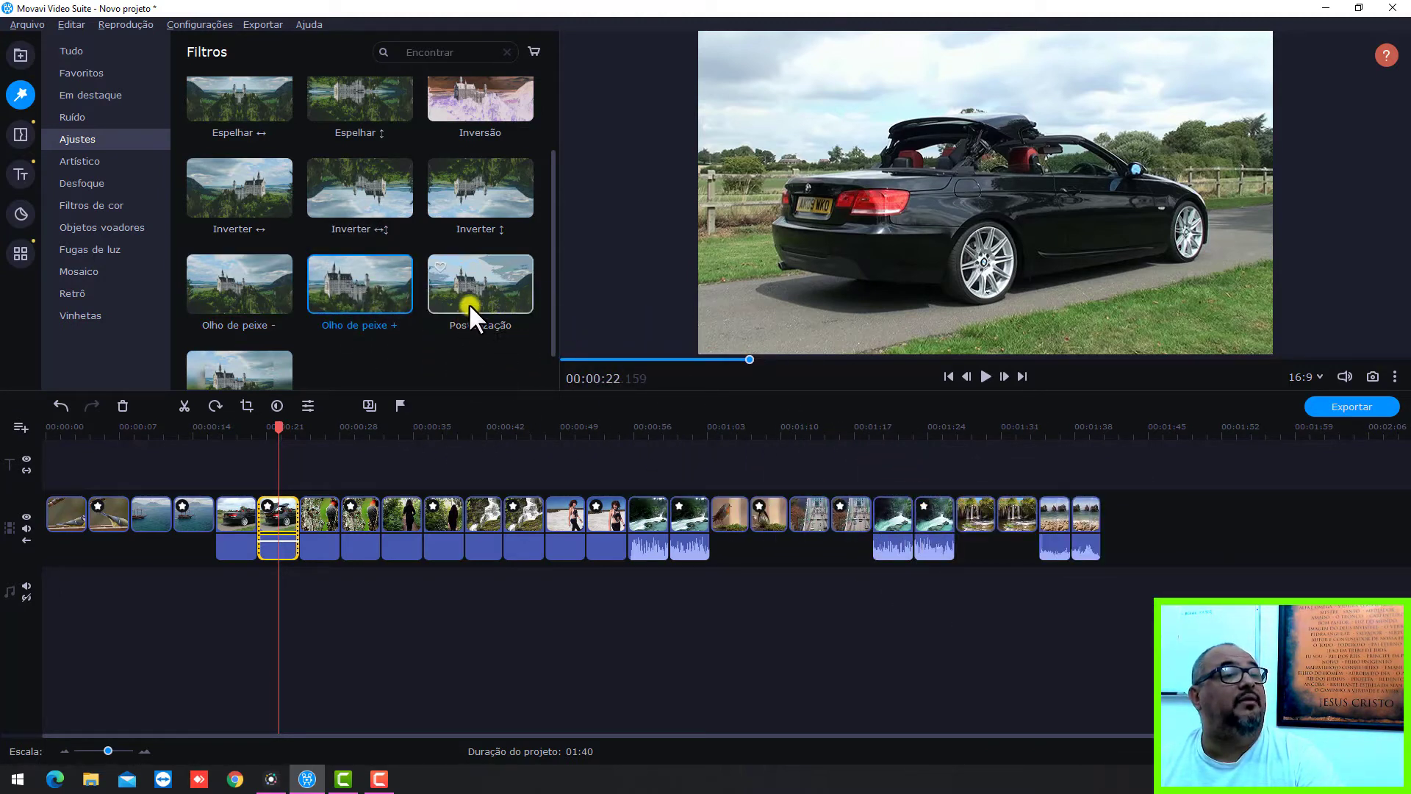
left_click_drag(468, 284, 1006, 507)
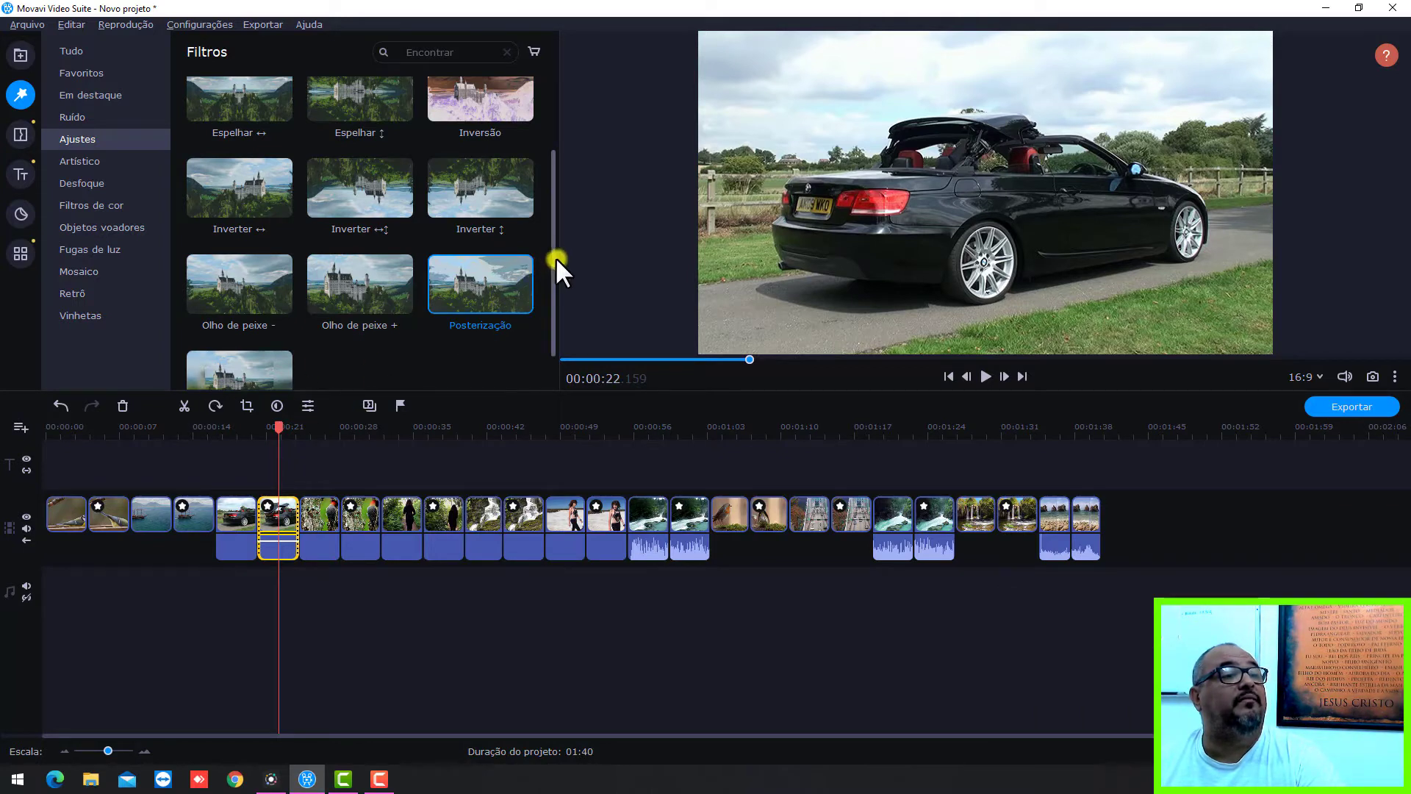
scroll(555, 257, "down", 1)
left_click_drag(260, 328, 1081, 505)
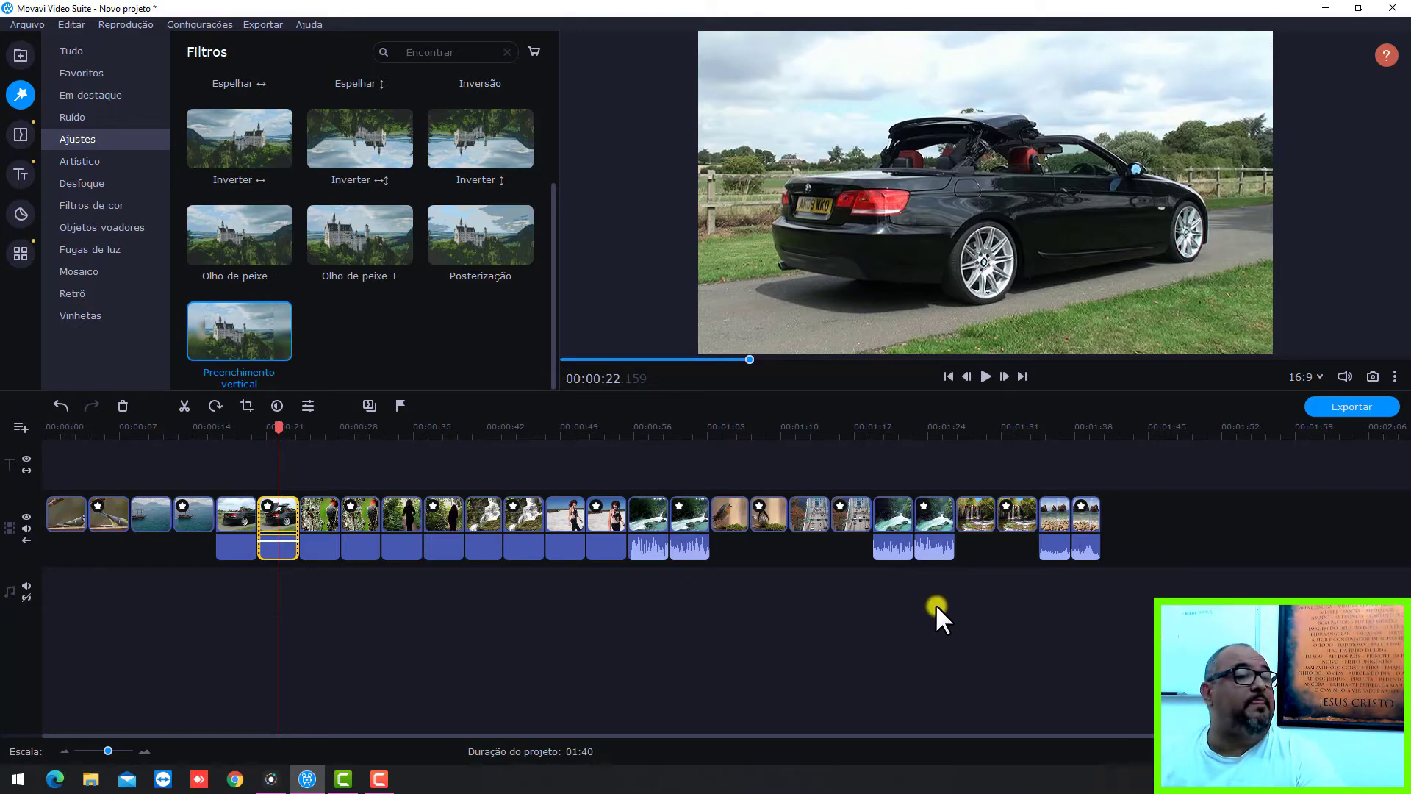
Play the timeline from the beginning to preview the Caleidoscópio filter on the bird clips, stopping at the first boat clip.
left_click_drag(276, 431, 14, 419)
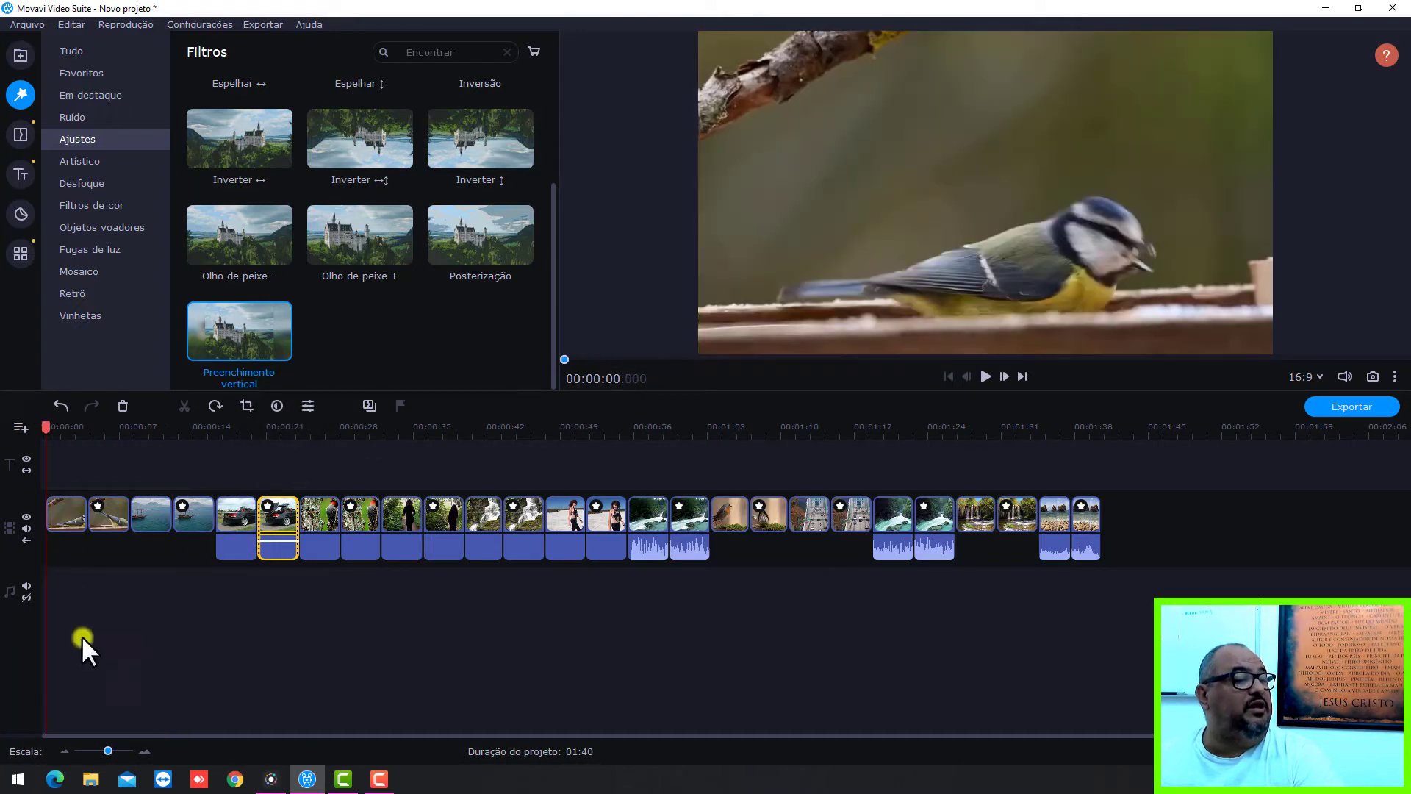
left_click(146, 752)
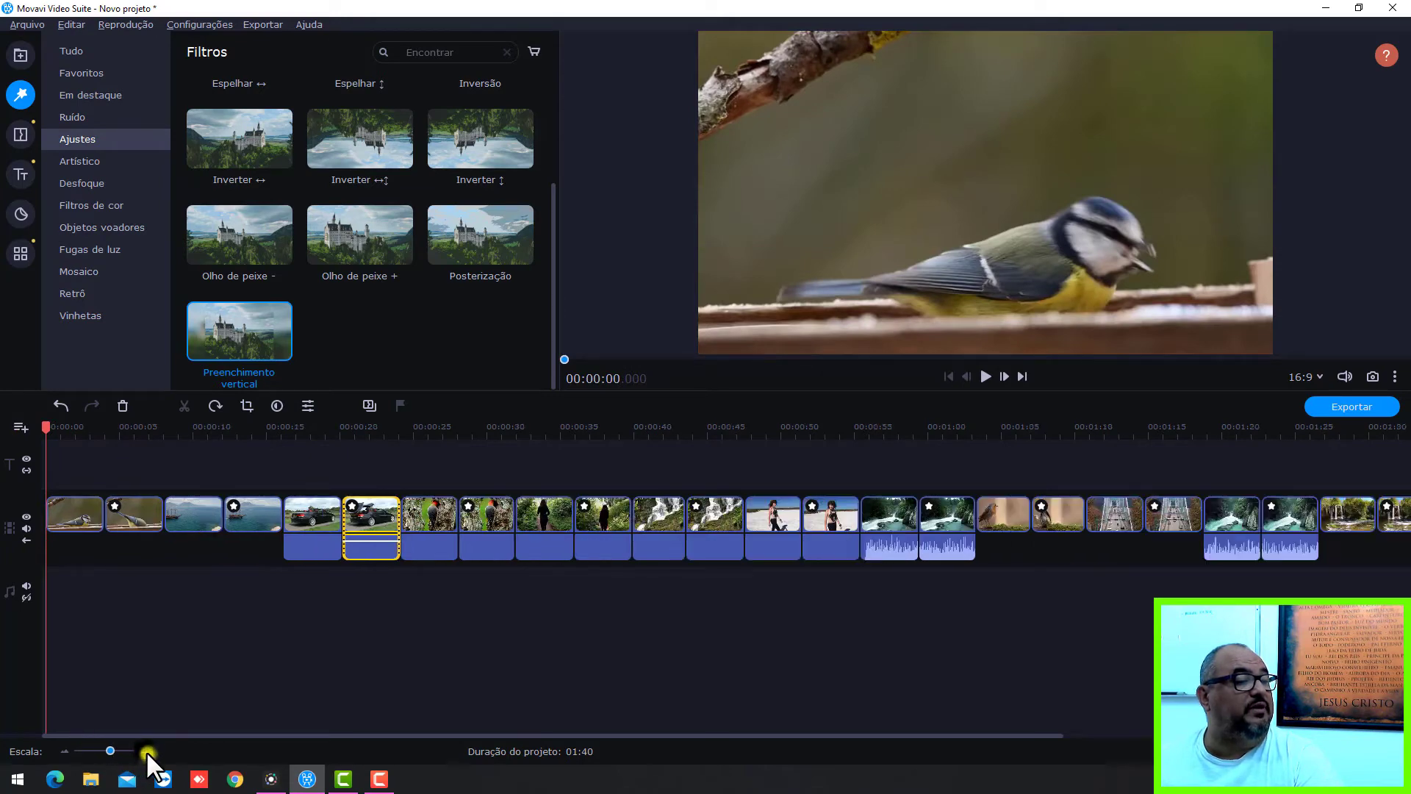
left_click(147, 752)
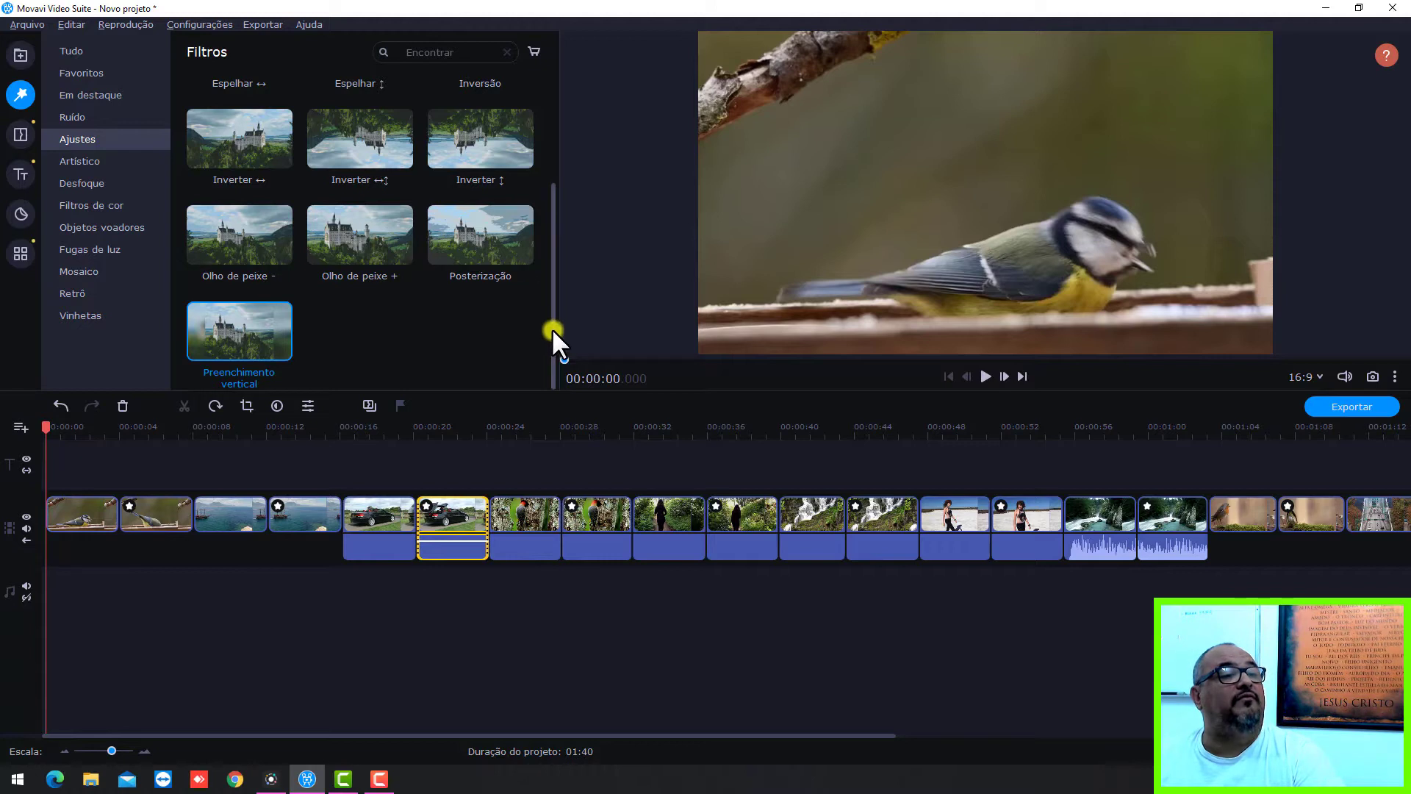
left_click_drag(552, 329, 536, 187)
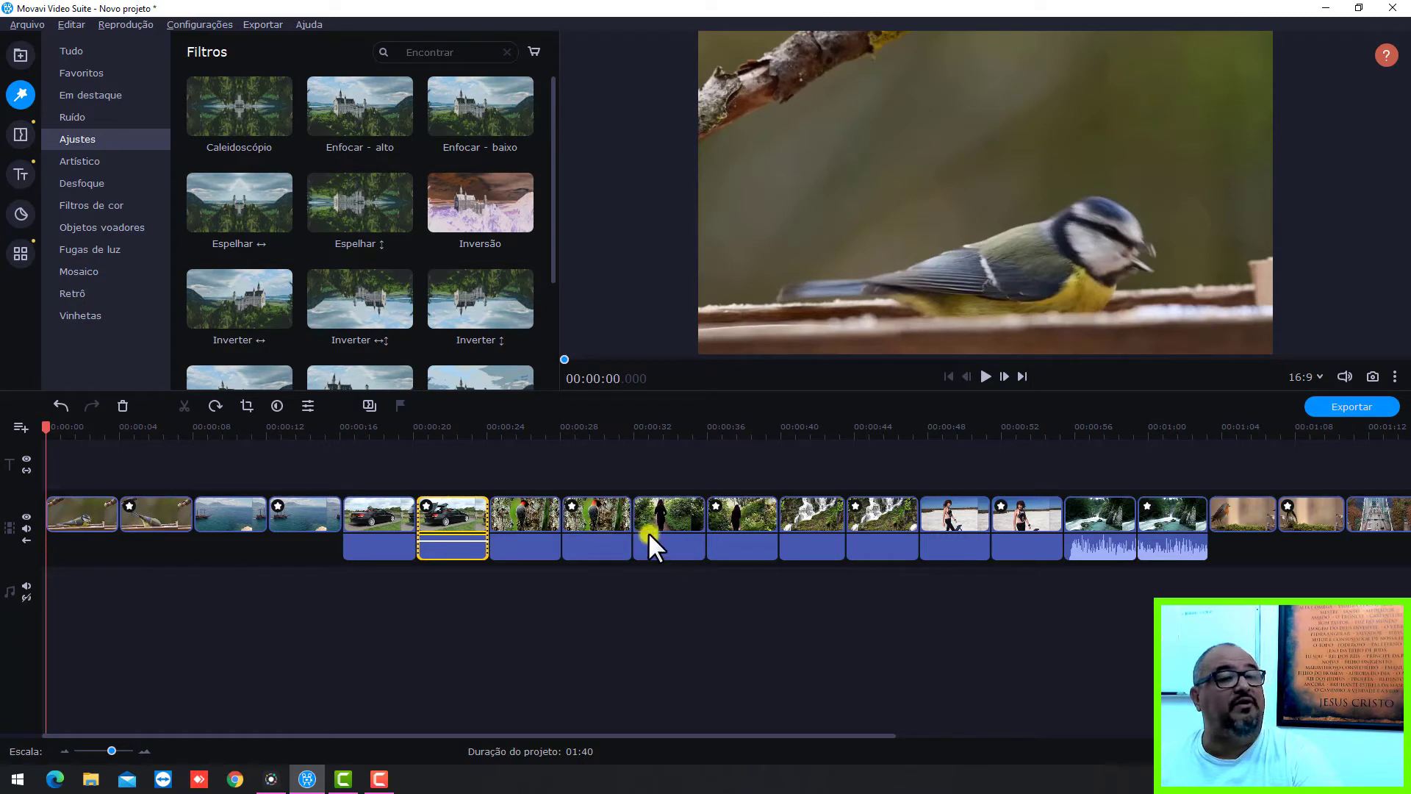
left_click(985, 377)
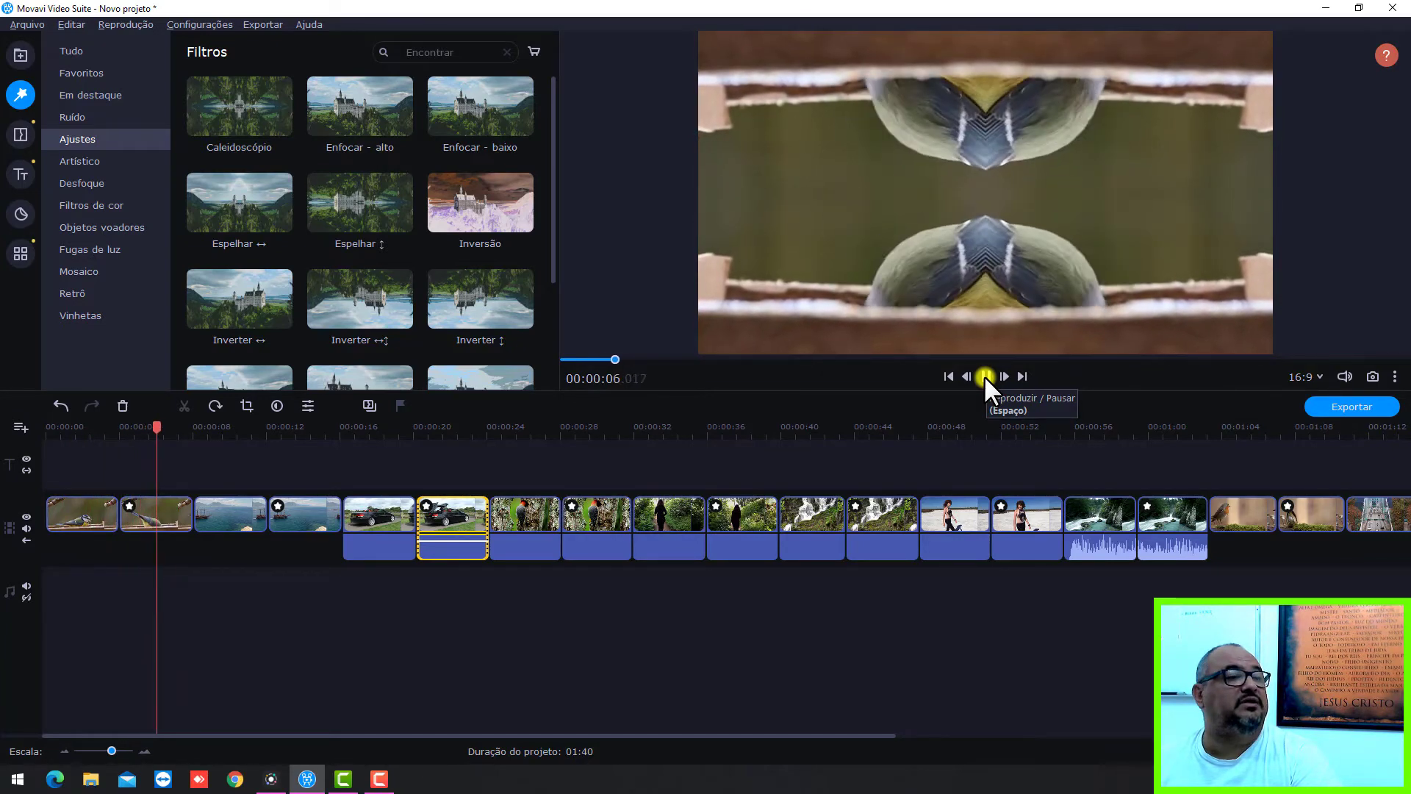
left_click(985, 376)
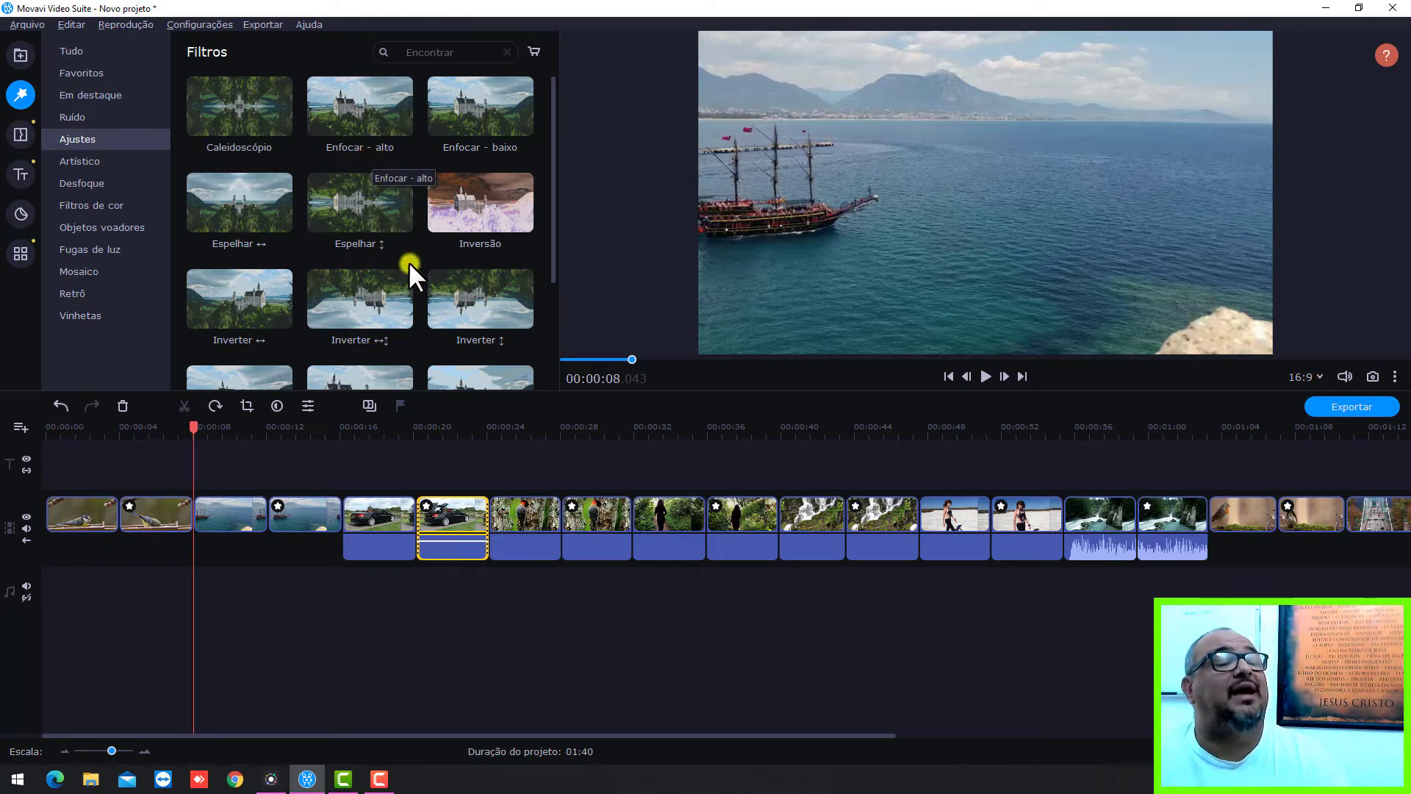
Play the boat clips and scrub across their cut to compare the footage with and without the Enfocar - alto filter.
left_click(984, 377)
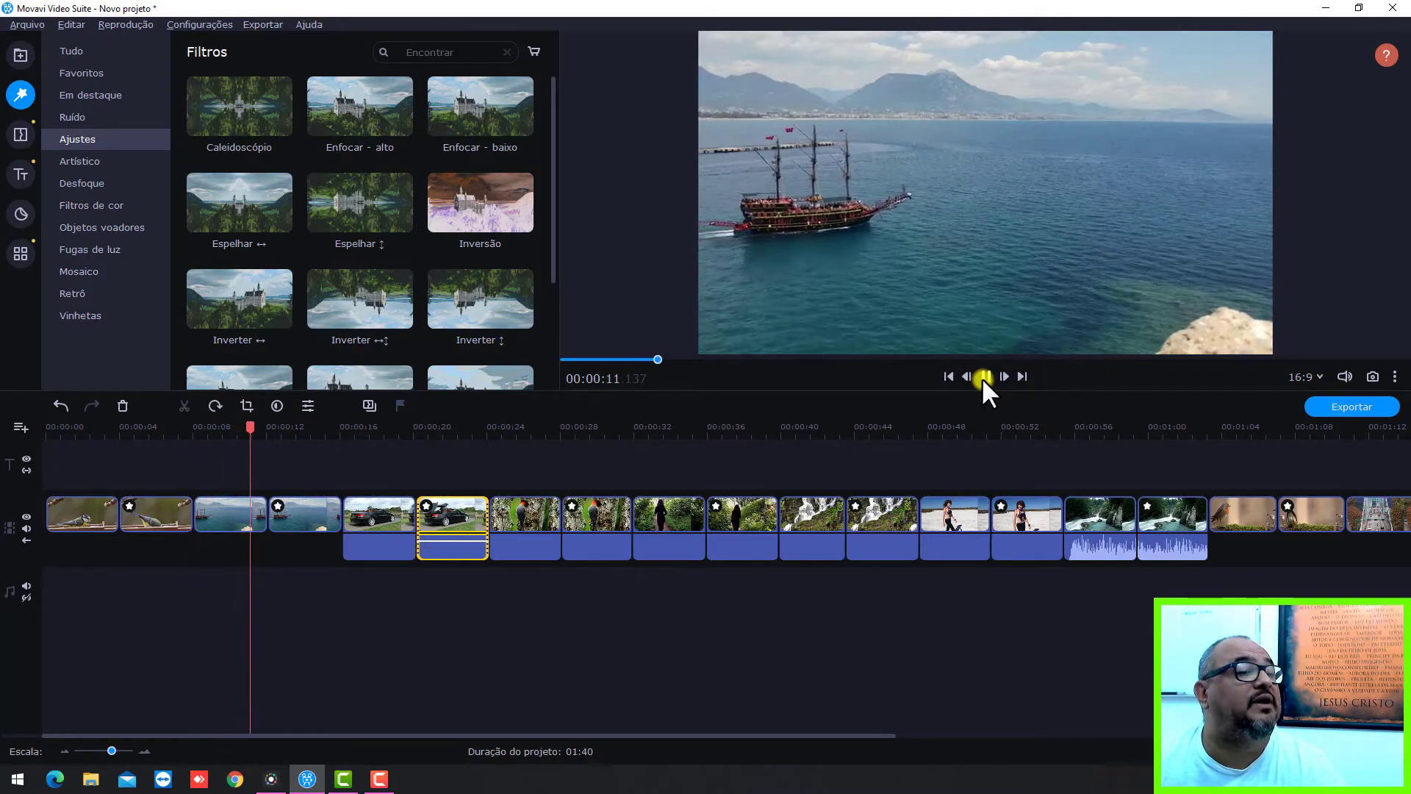
left_click(982, 378)
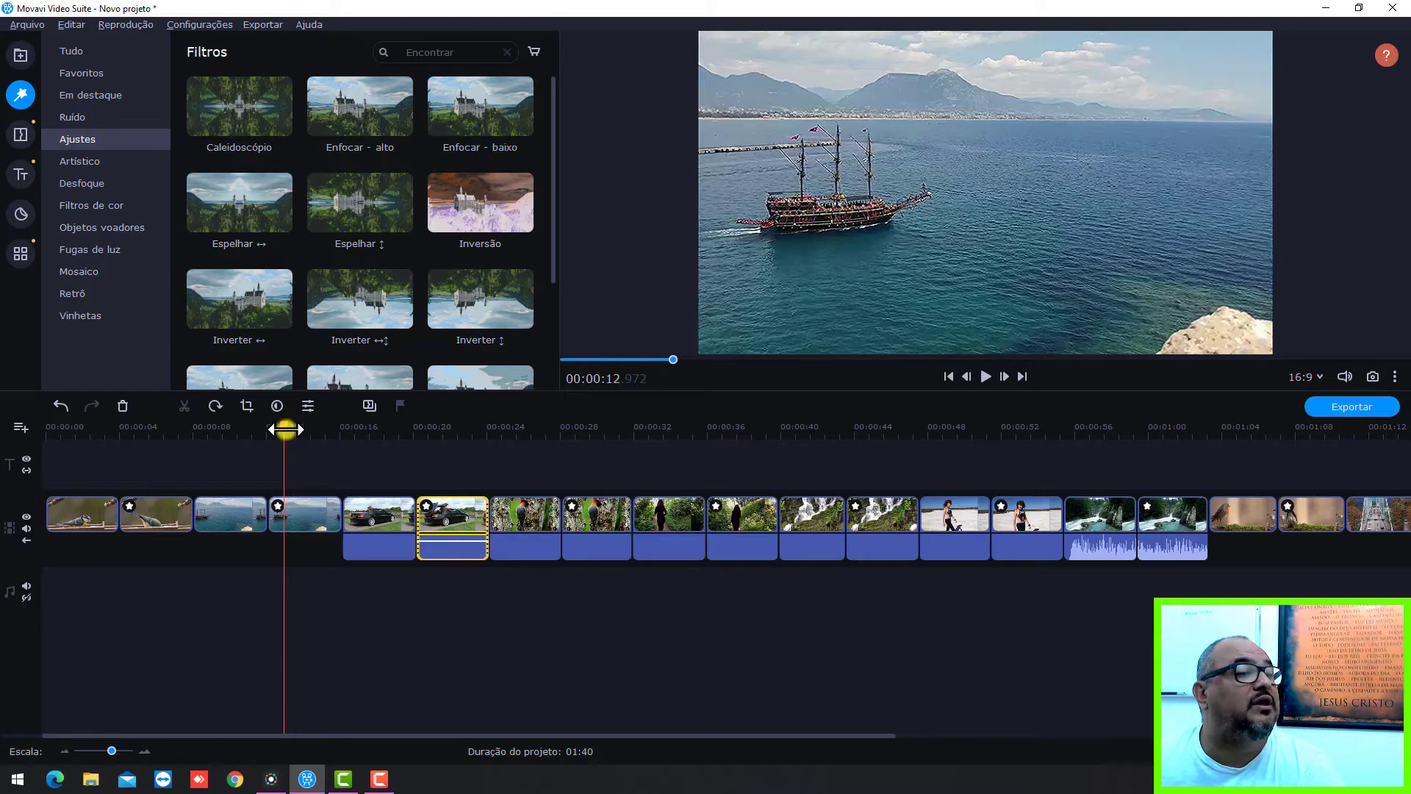
left_click_drag(286, 431, 250, 422)
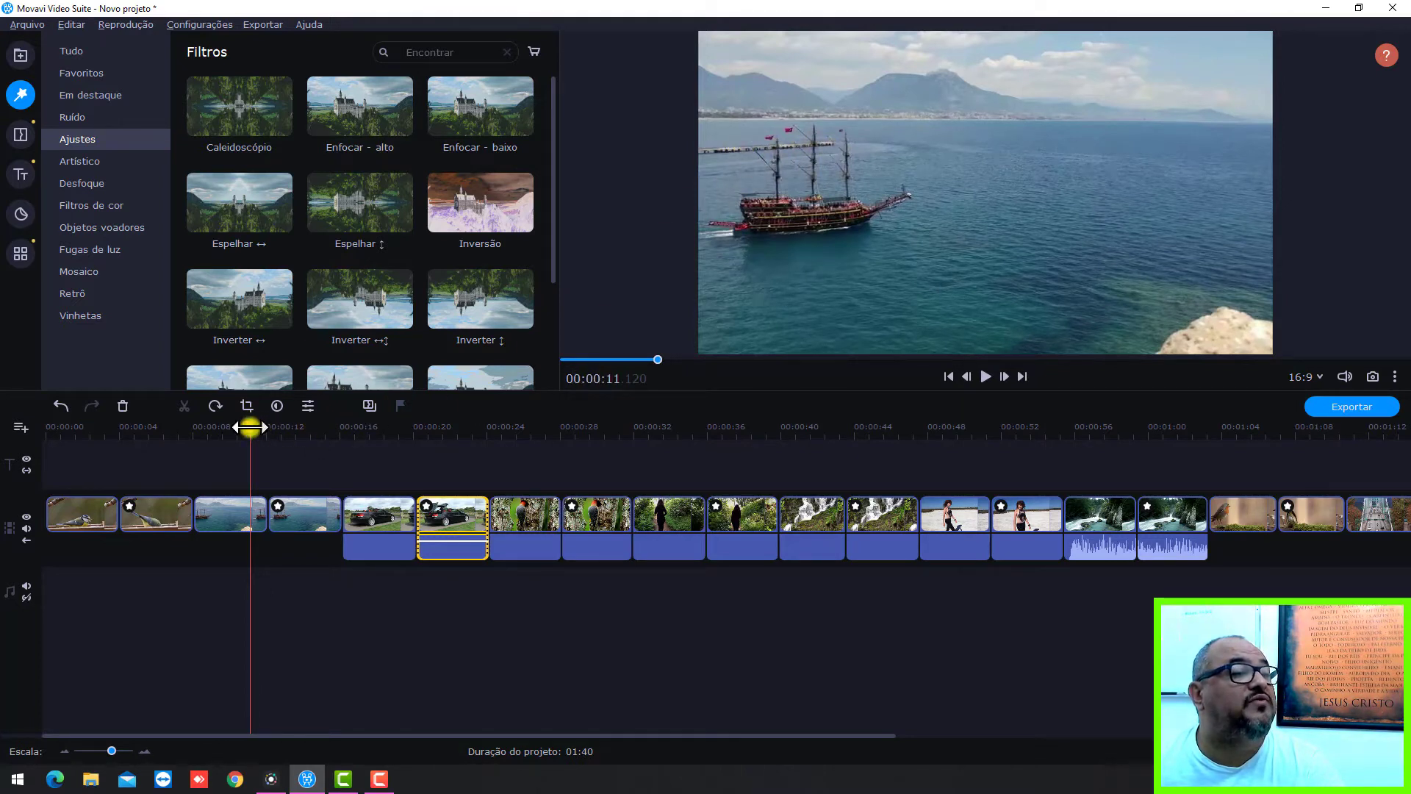
mouse_move(250, 426)
left_mouse_down()
mouse_move(277, 424)
mouse_move(257, 427)
left_mouse_up()
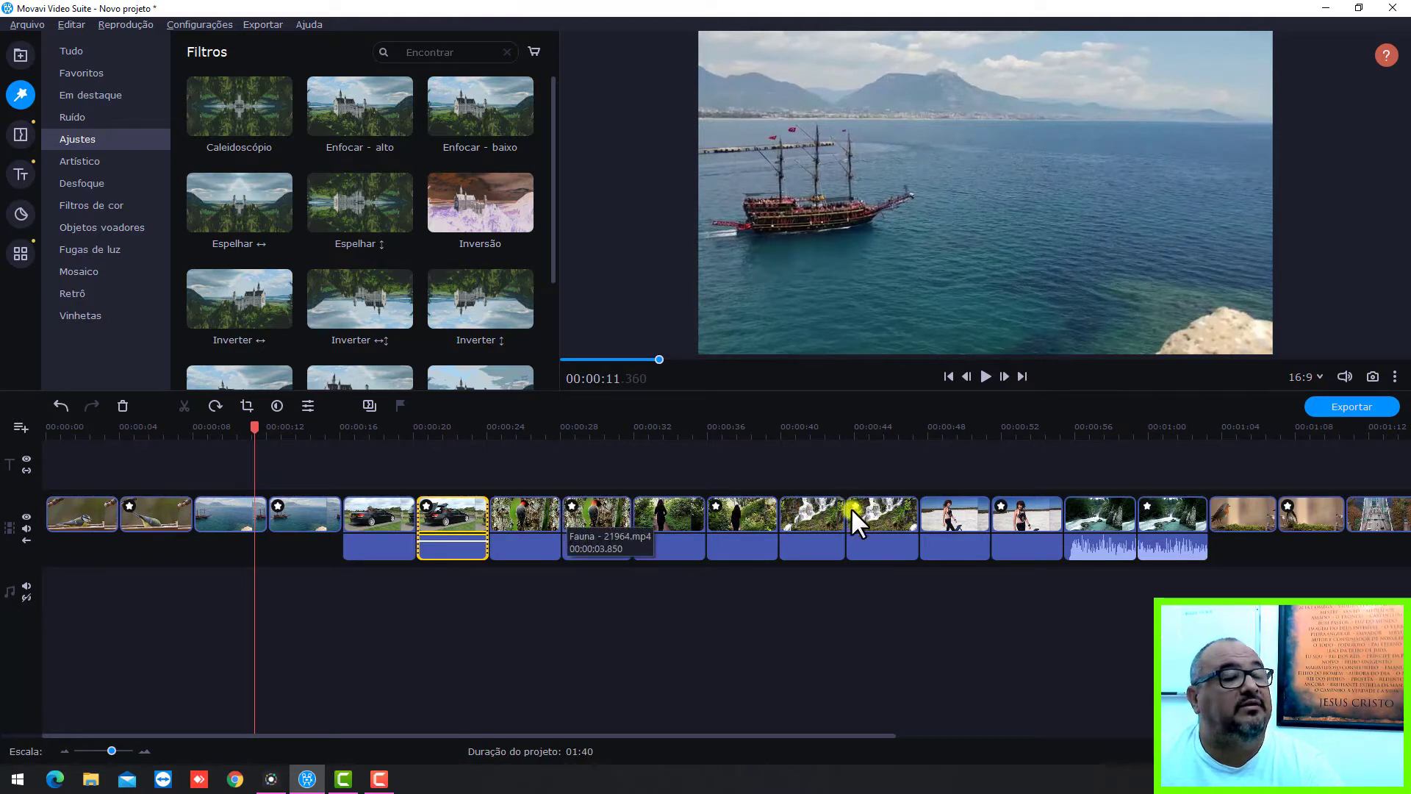
Open the clip properties of the second boat clip and show its applied effects.
right_click(290, 507)
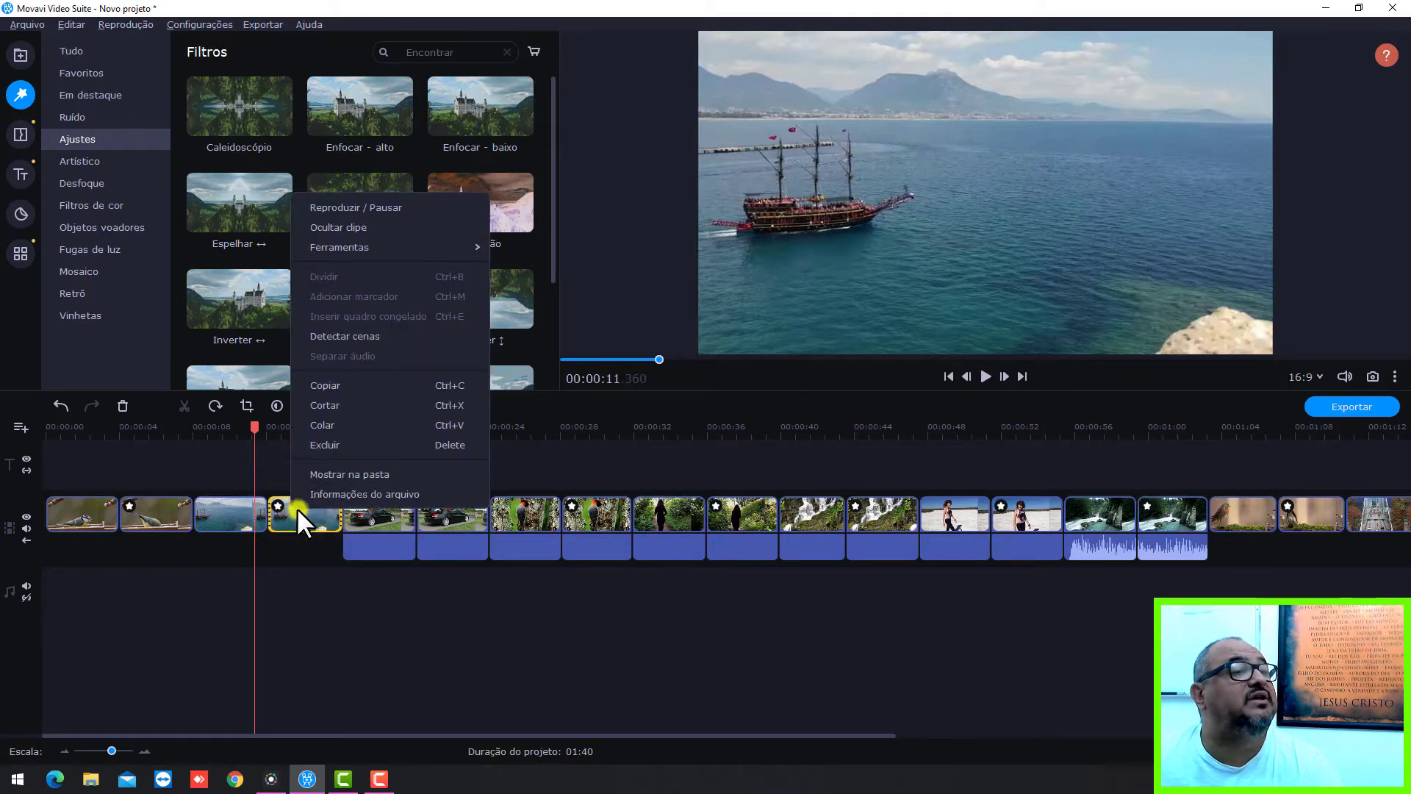
mouse_move(345, 244)
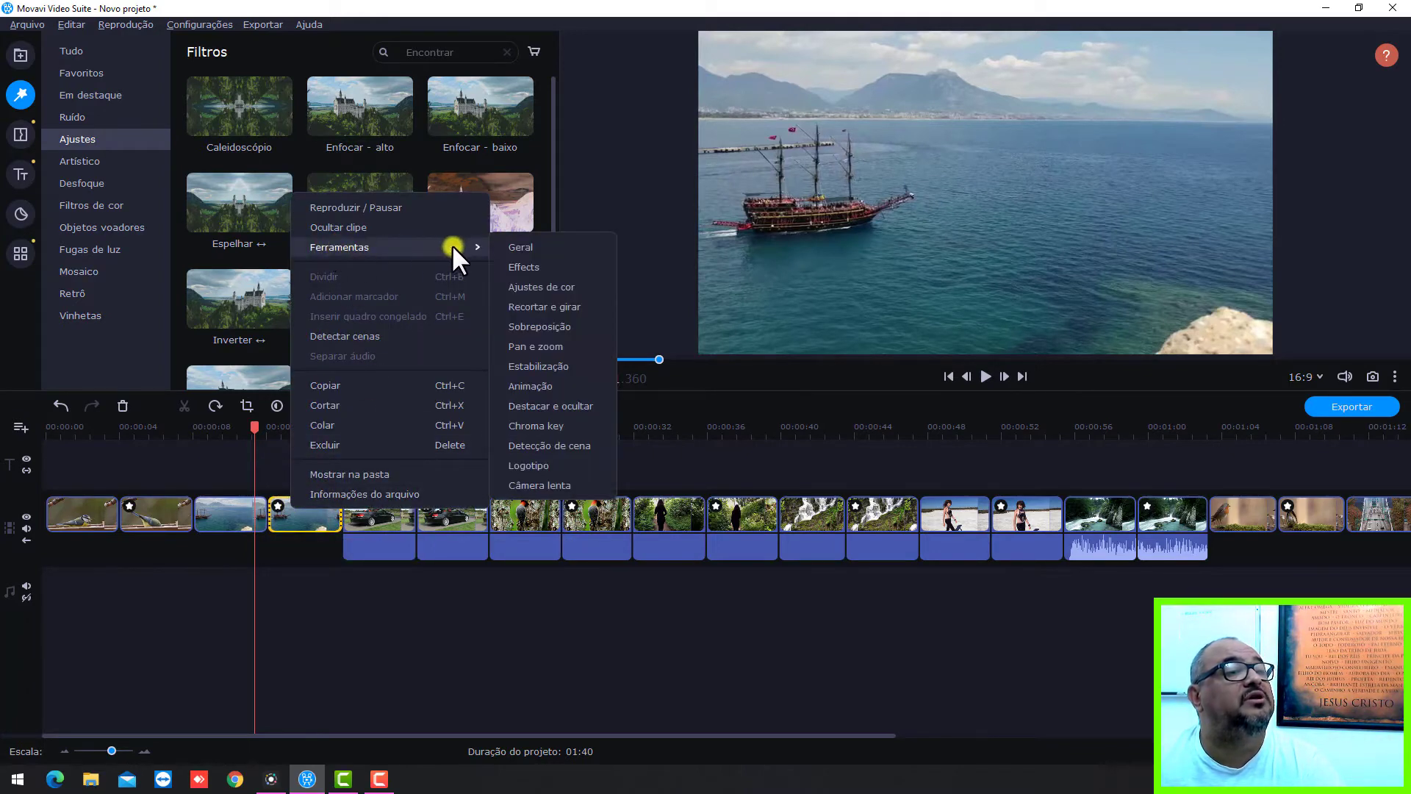
left_click(519, 247)
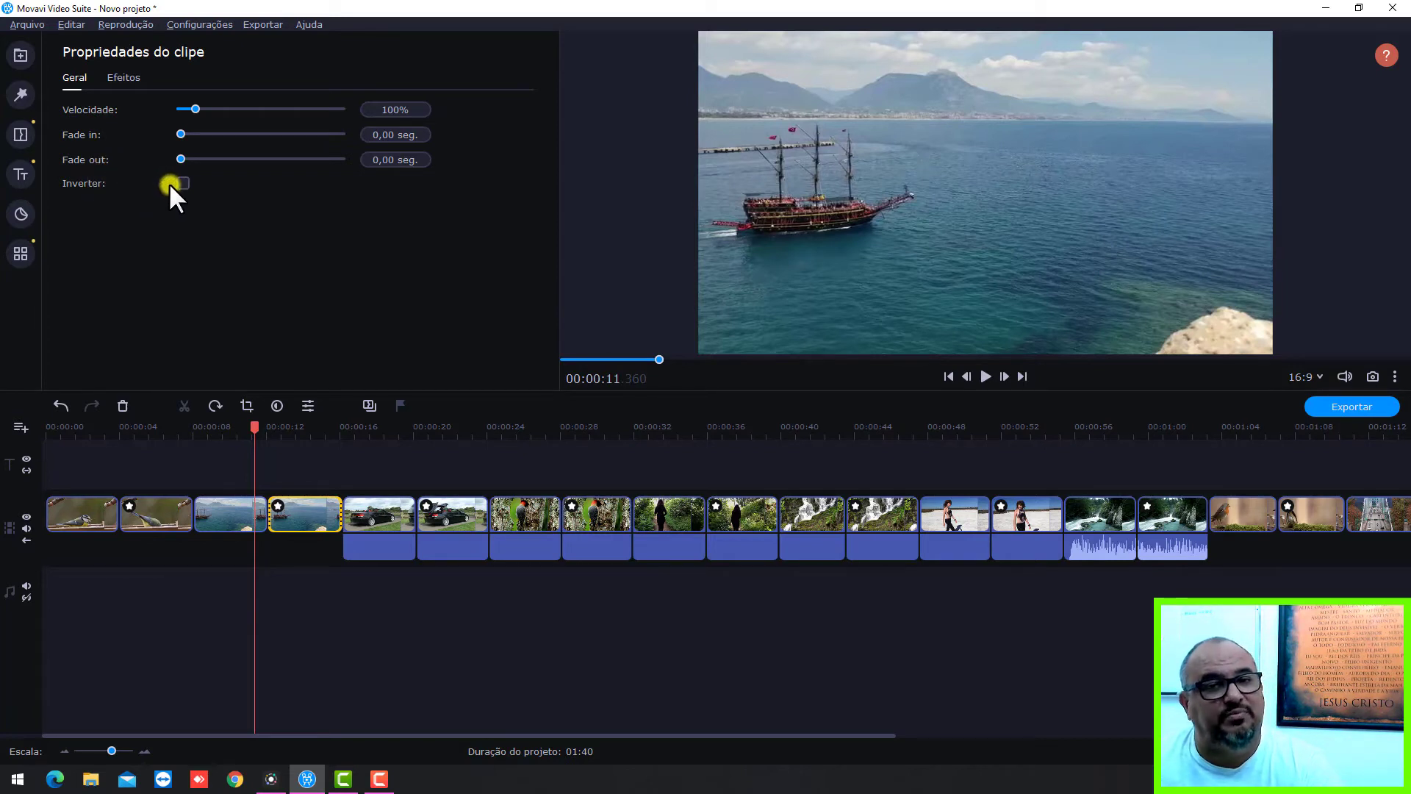
left_click(125, 75)
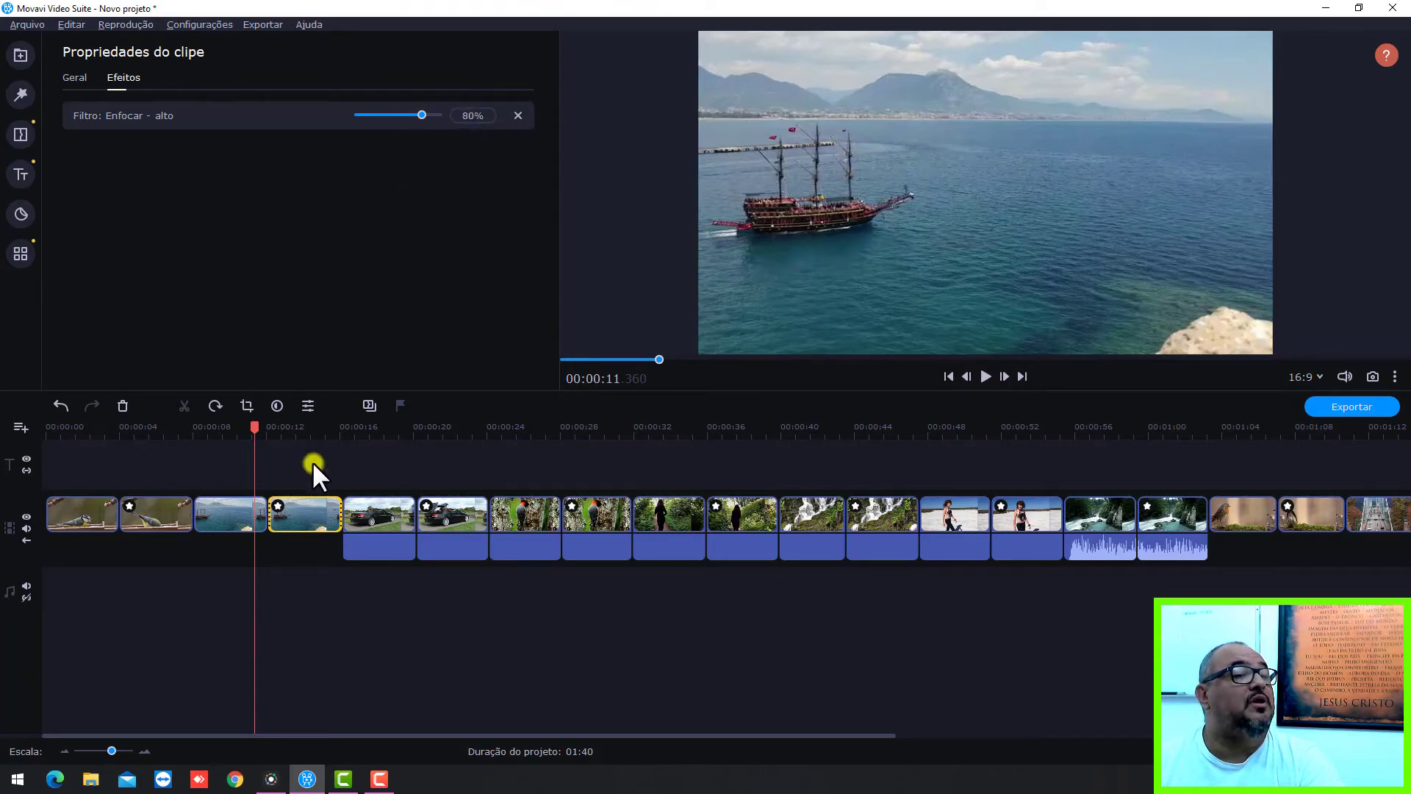
With the playhead inside the second boat clip, try the Enfocar - alto filter at 0% and 100%, and set its intensity to 81%.
left_click(299, 434)
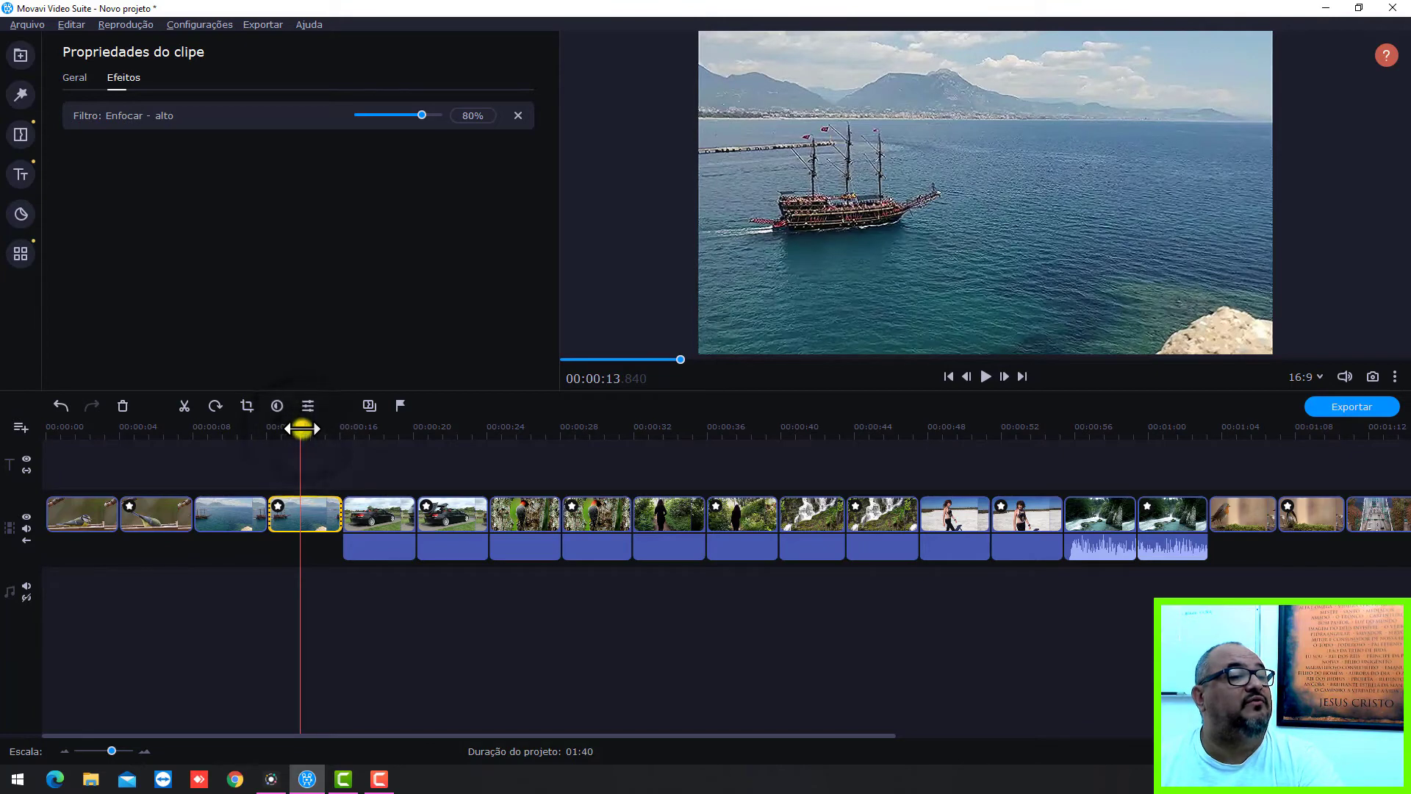
left_click_drag(302, 428, 299, 428)
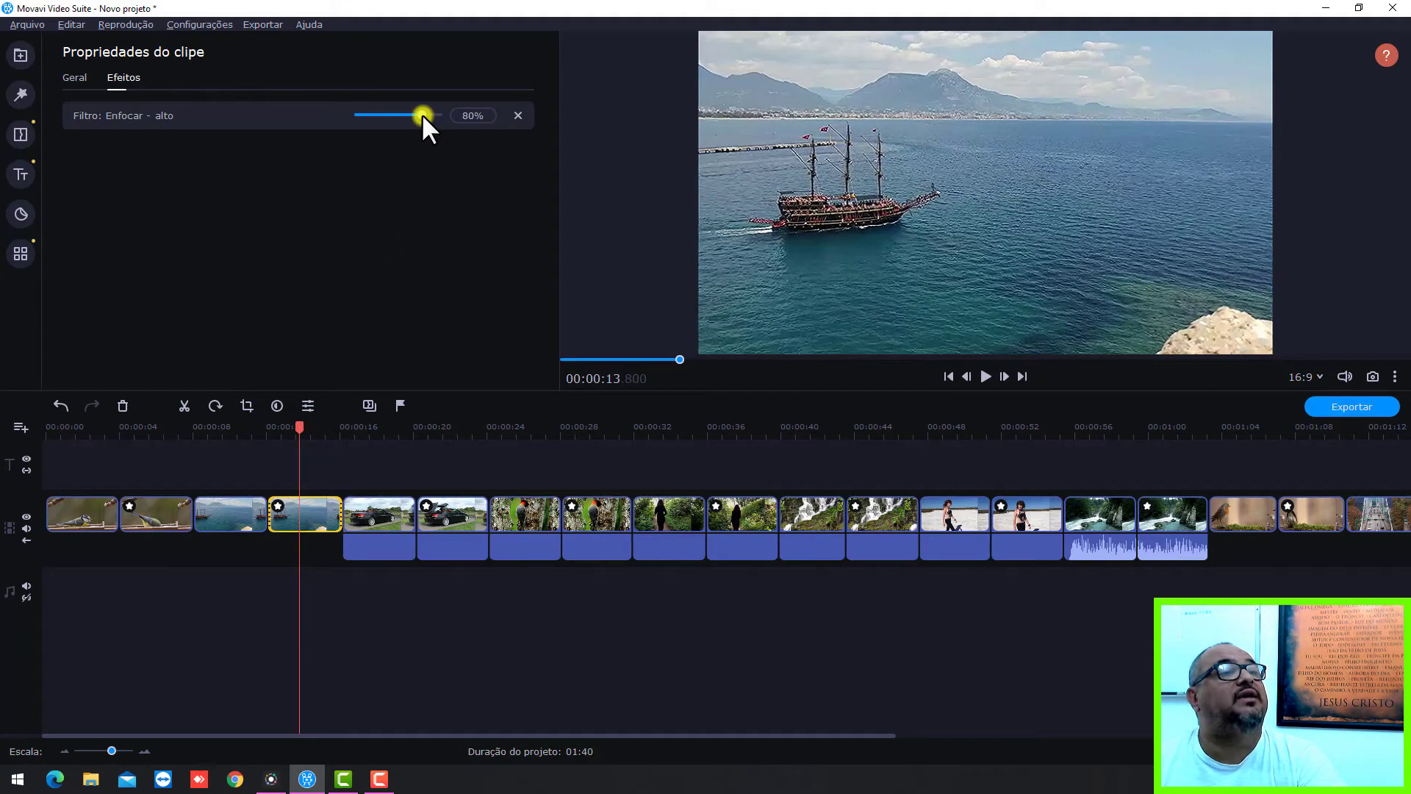
mouse_move(420, 117)
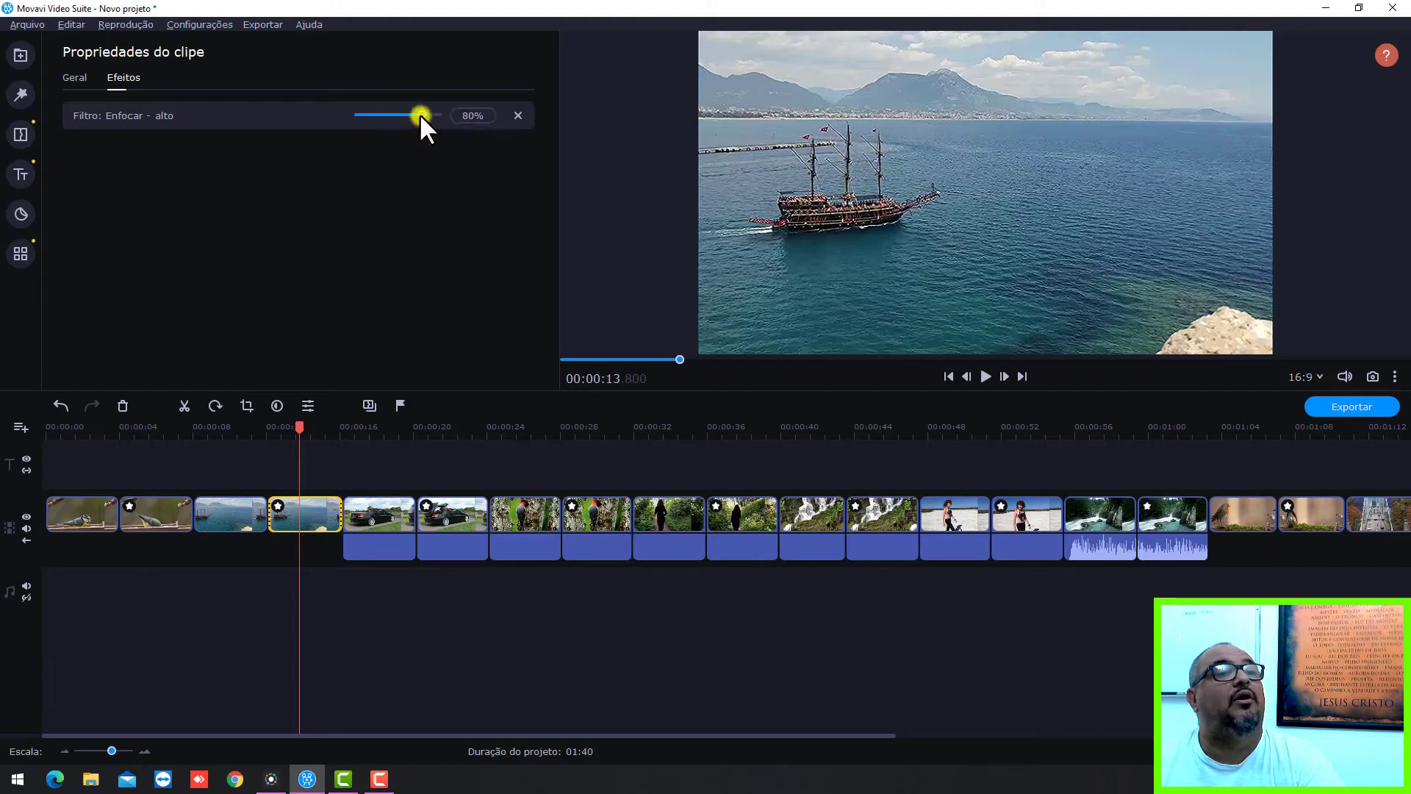
left_click_drag(421, 113, 281, 125)
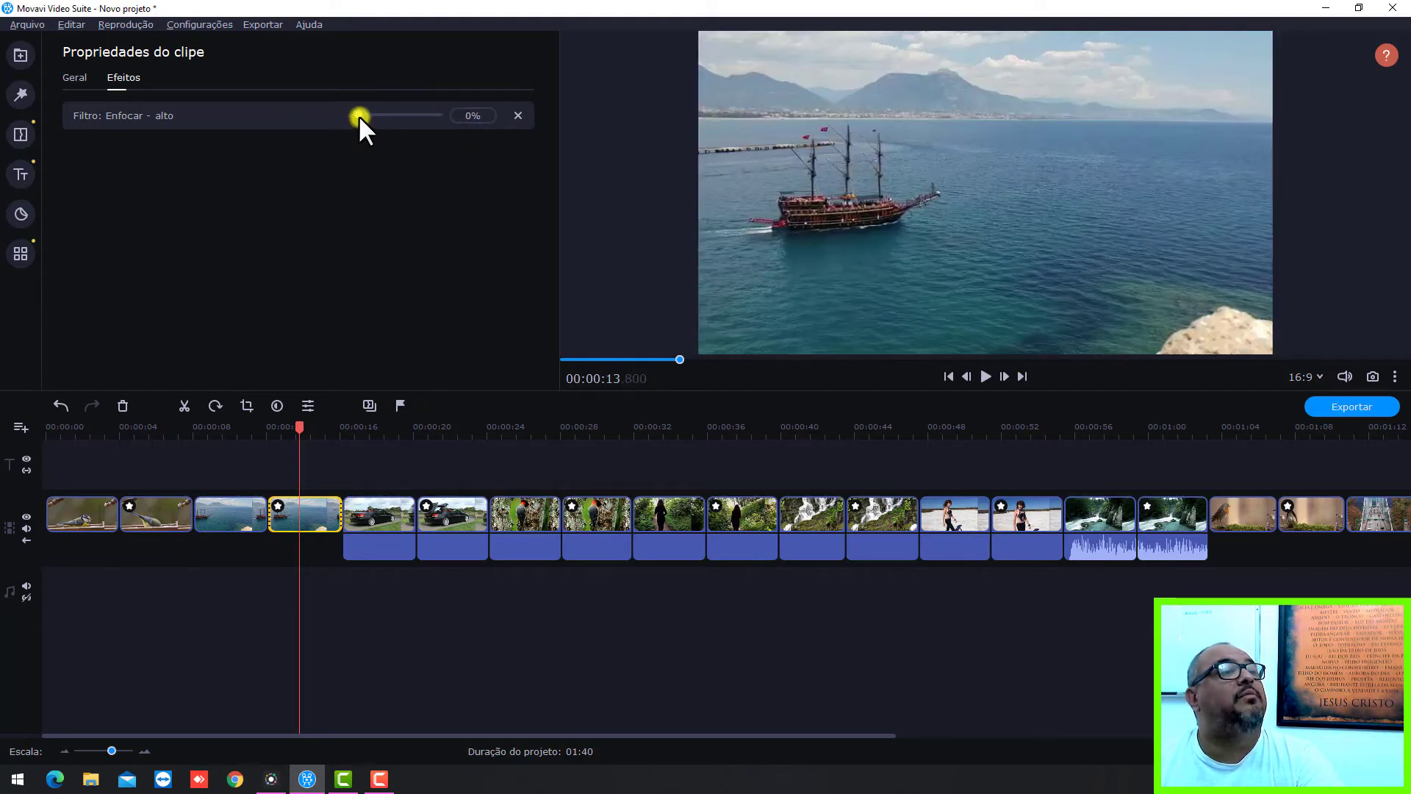
left_click_drag(359, 112, 497, 112)
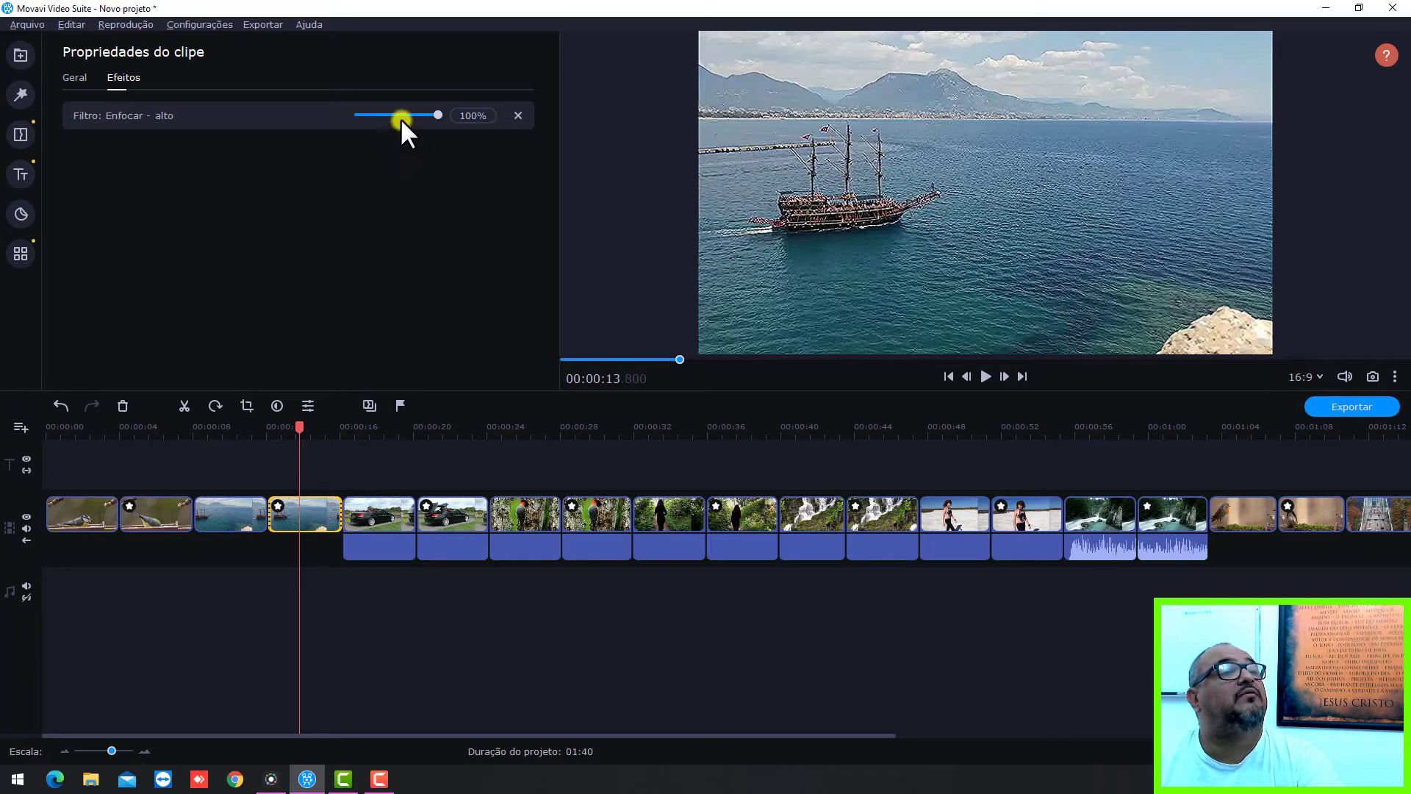
left_click_drag(438, 114, 420, 117)
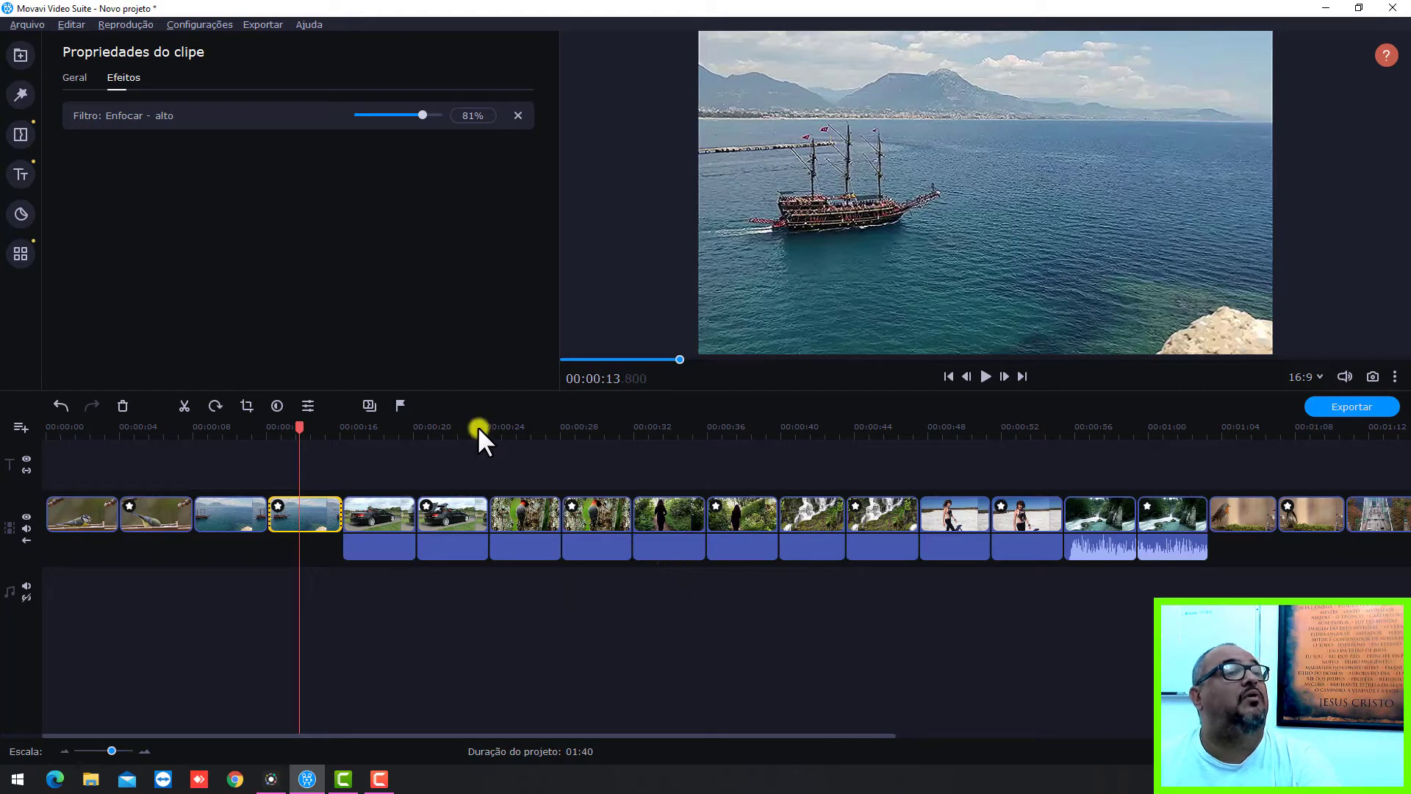
Play from the second boat clip into the second car clip to compare the car footage with and without Enfocar - baixo.
left_click(985, 377)
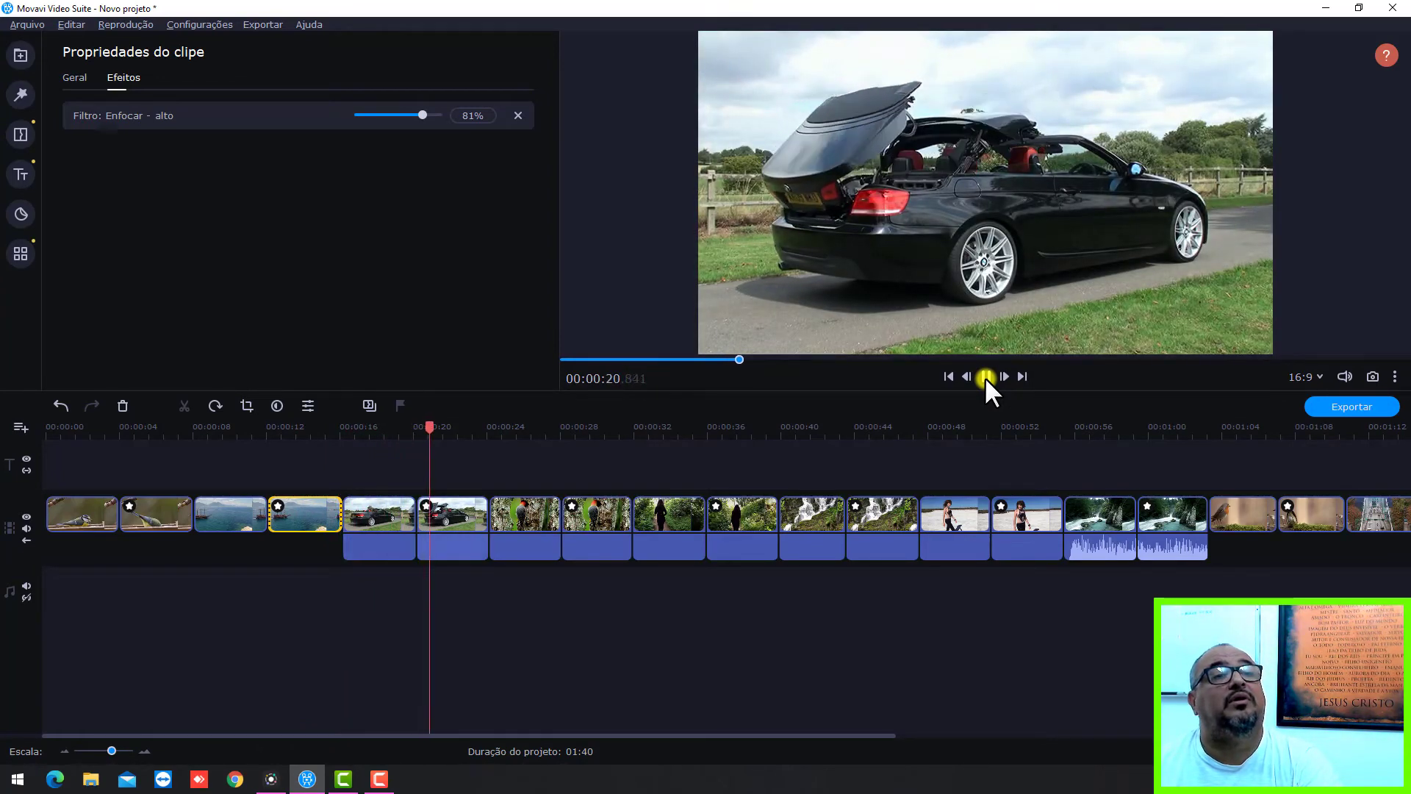
left_click(985, 378)
mouse_move(438, 427)
left_mouse_down()
mouse_move(383, 426)
mouse_move(437, 434)
left_mouse_up()
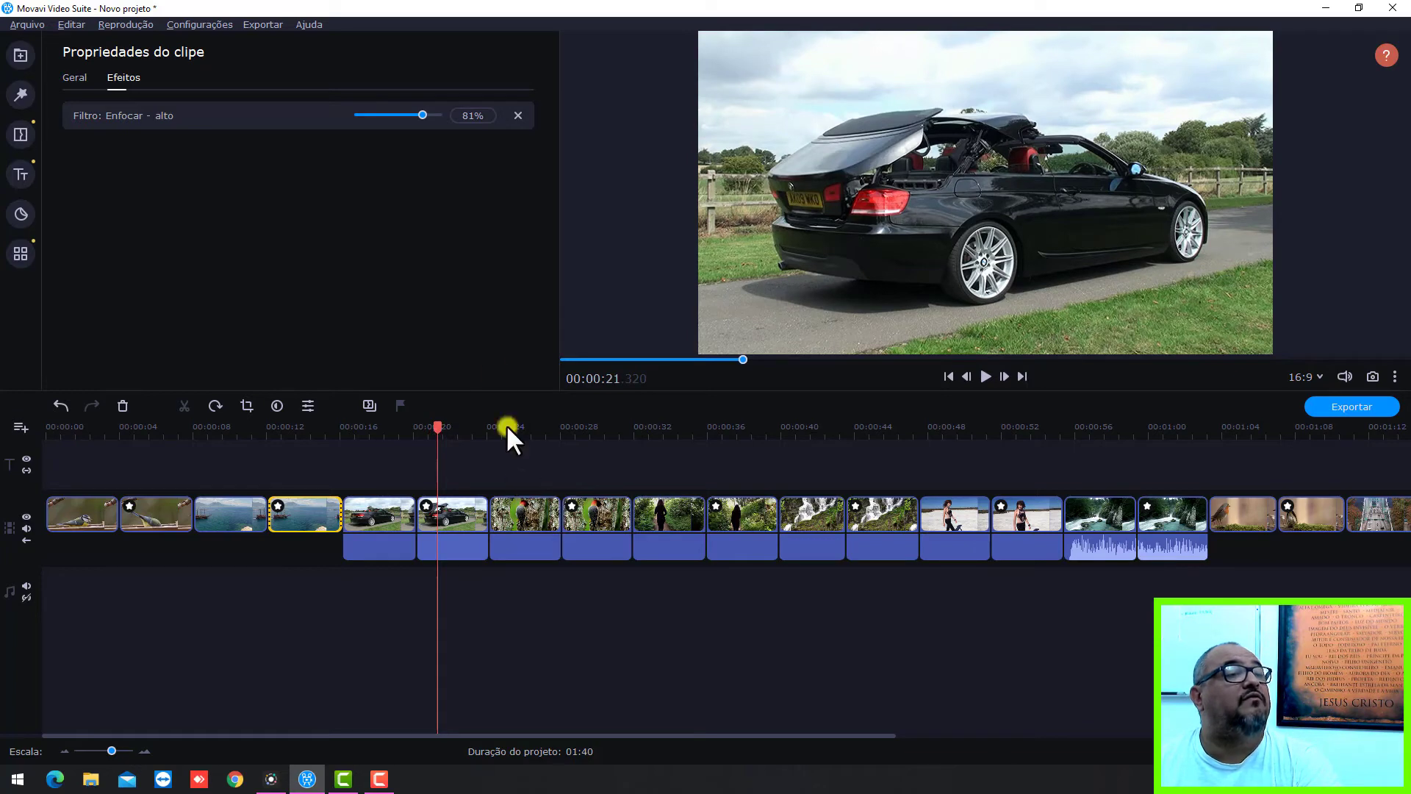
Reopen the Ajustes filters and play both woodpecker clips to compare the footage with and without Espelhar ↔.
left_click(18, 93)
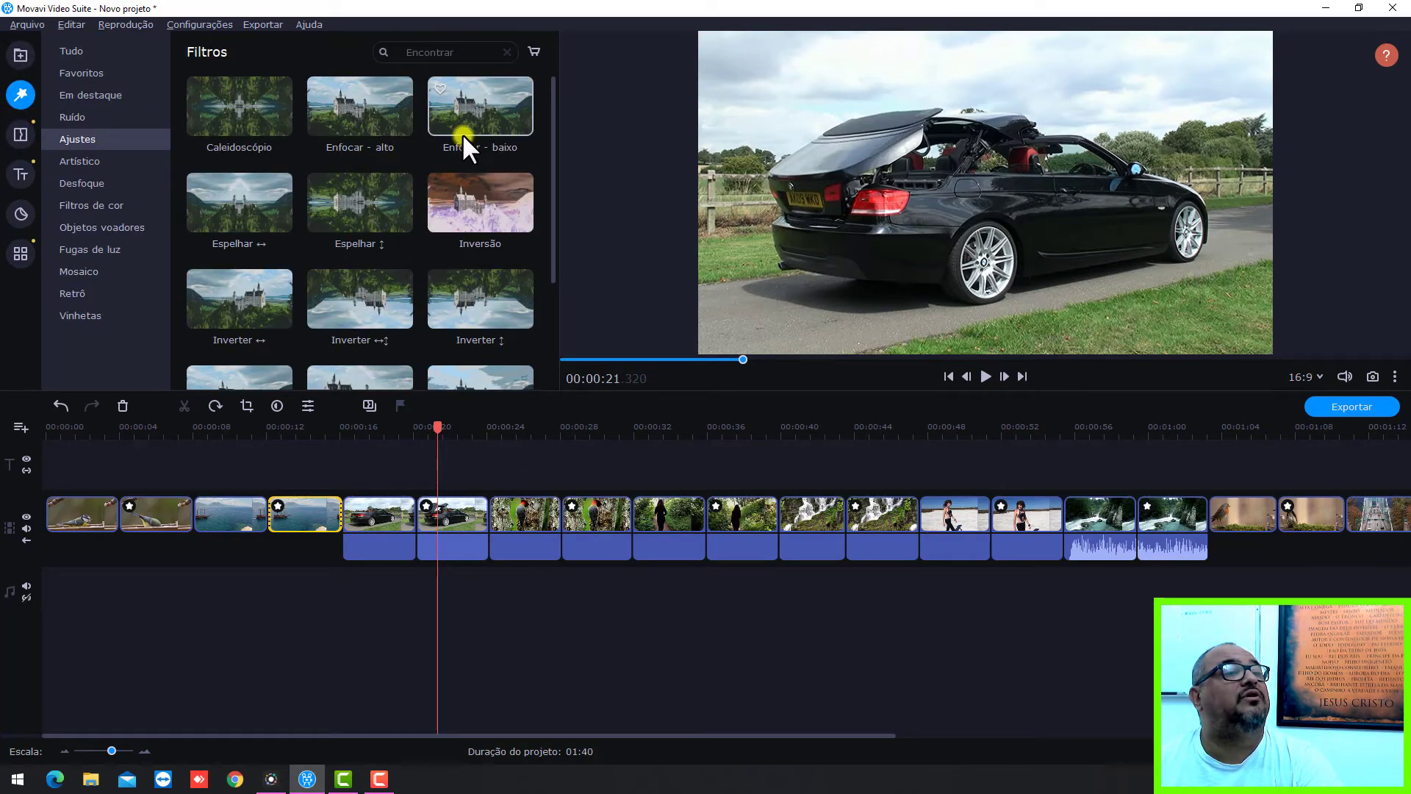
left_click_drag(237, 222, 514, 523)
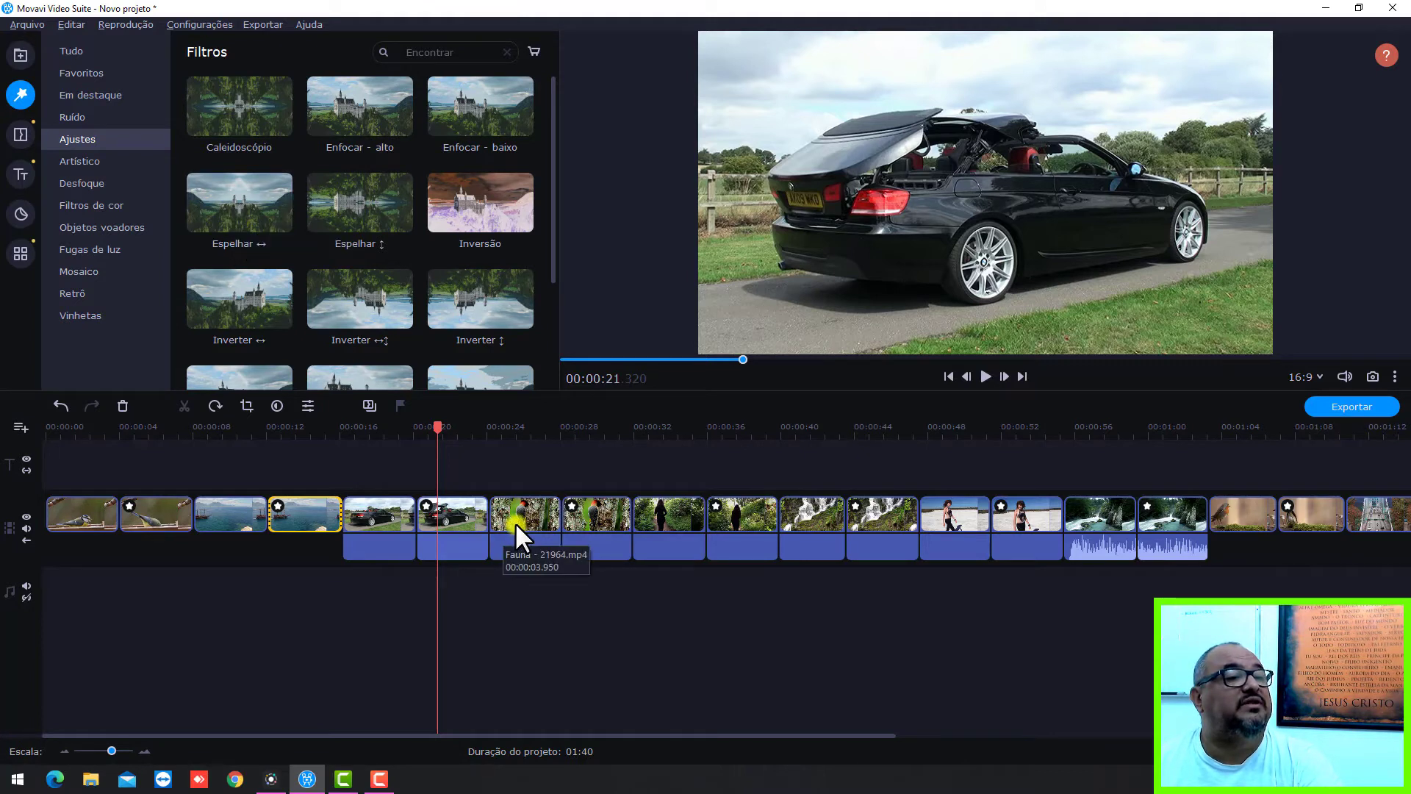
left_click(984, 375)
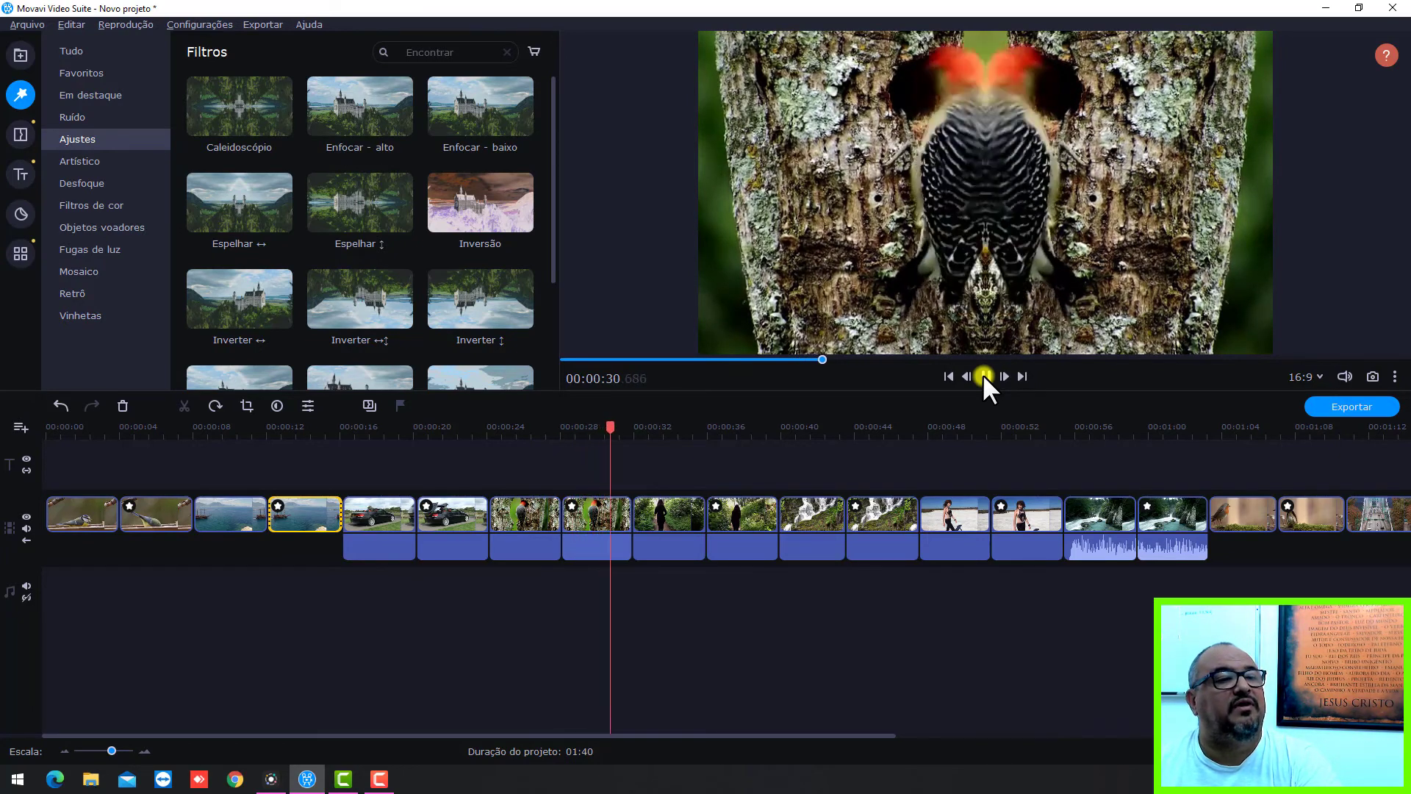
left_click(985, 376)
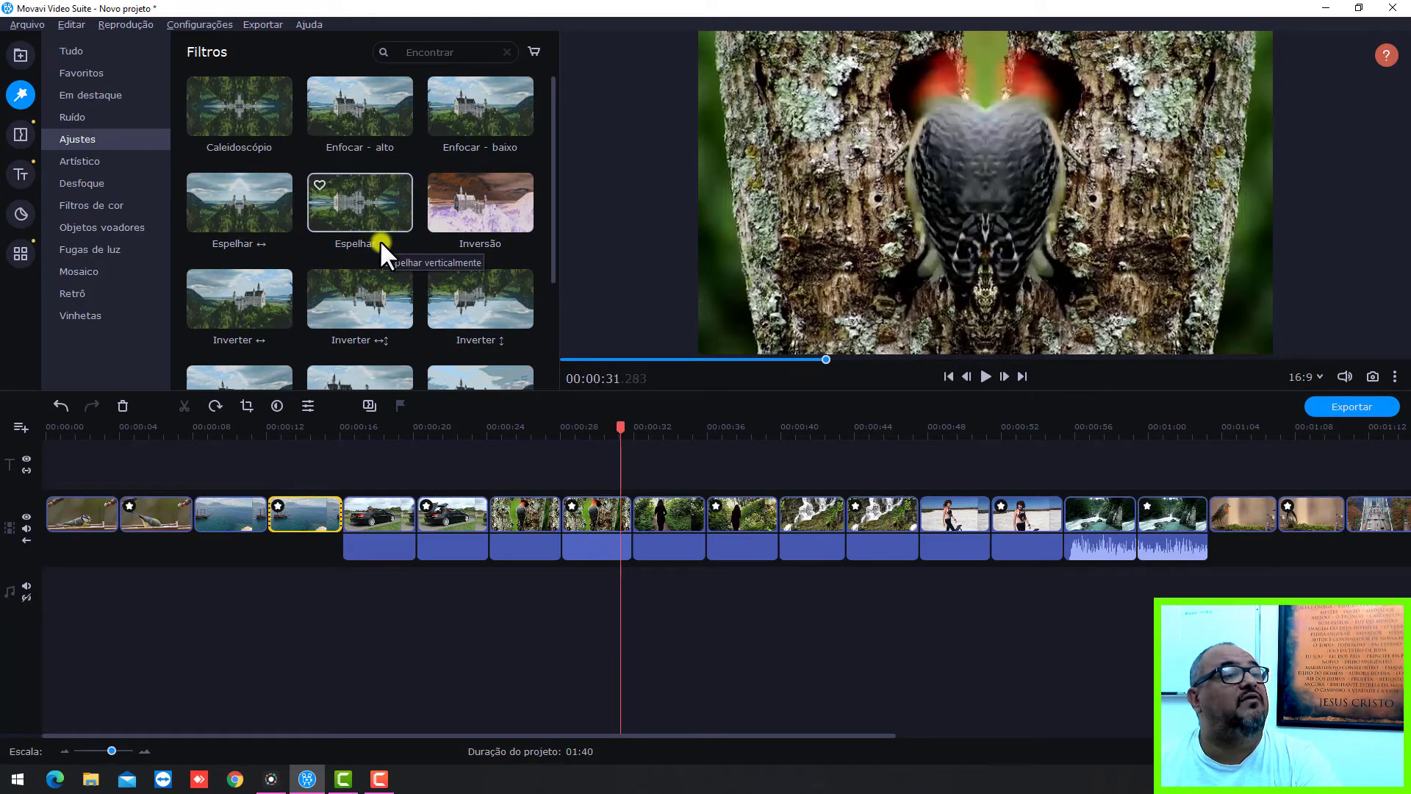
Play the forest walk and Killarney waterfall clips to compare their footage with and without Espelhar ↕ and Inversão, respectively.
left_click_drag(381, 240, 665, 507)
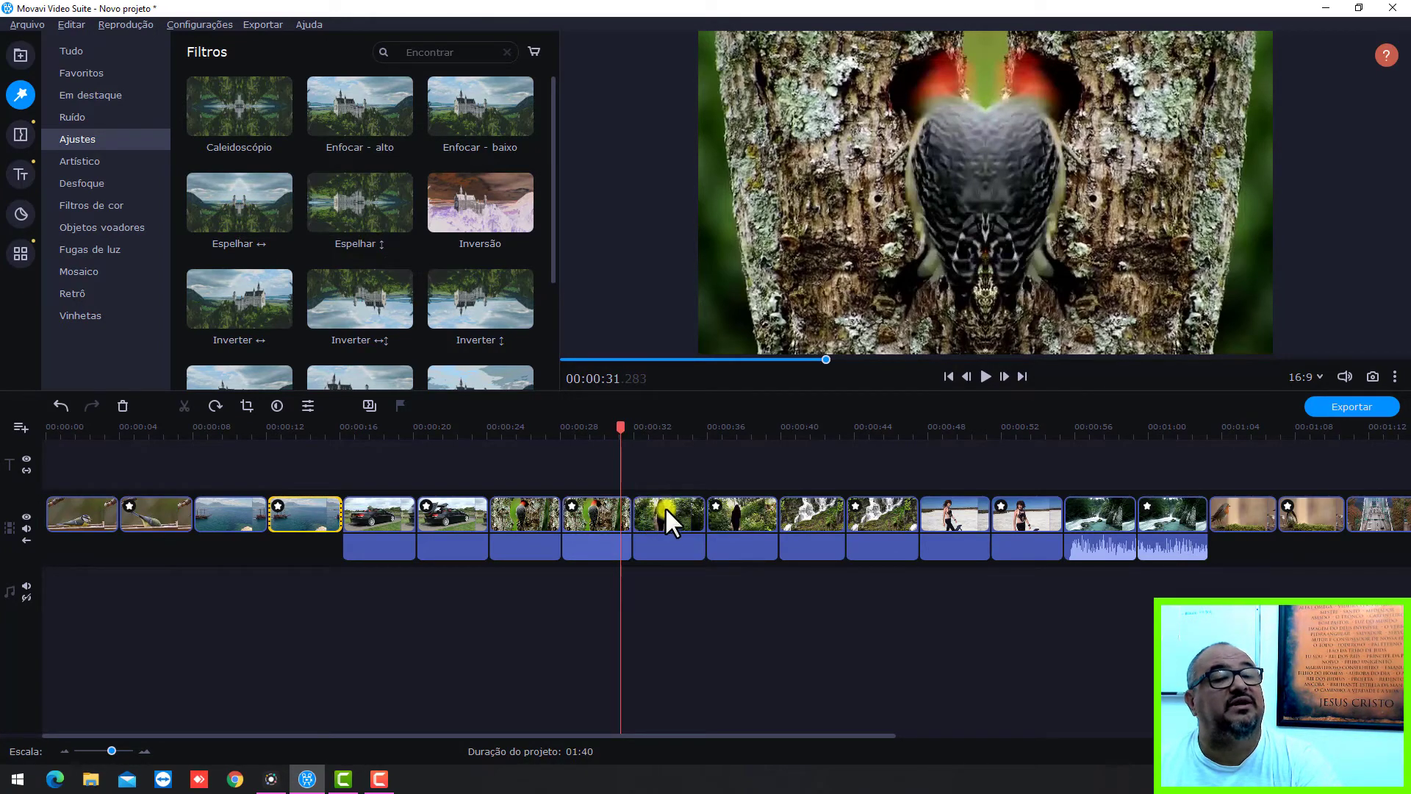
left_click(984, 376)
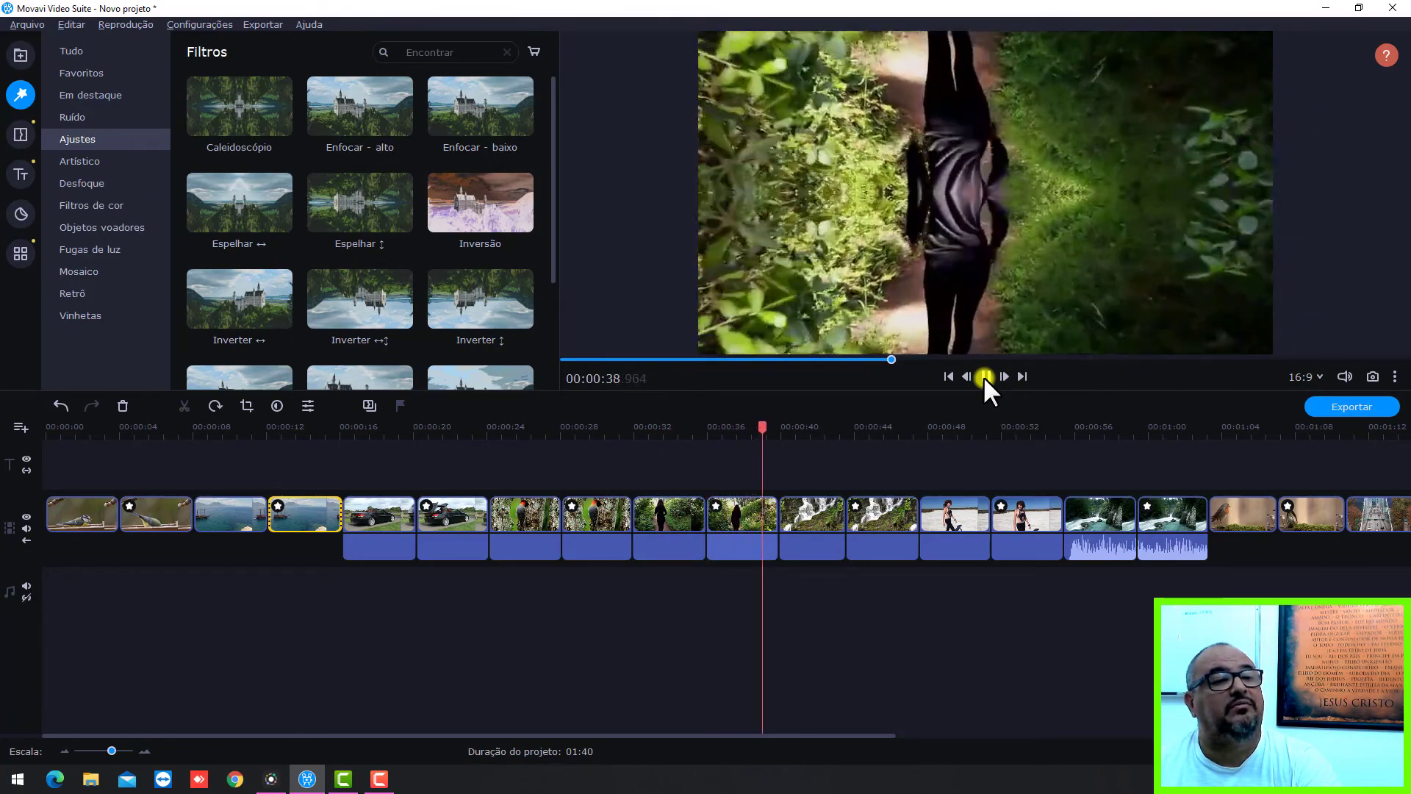
left_click(984, 377)
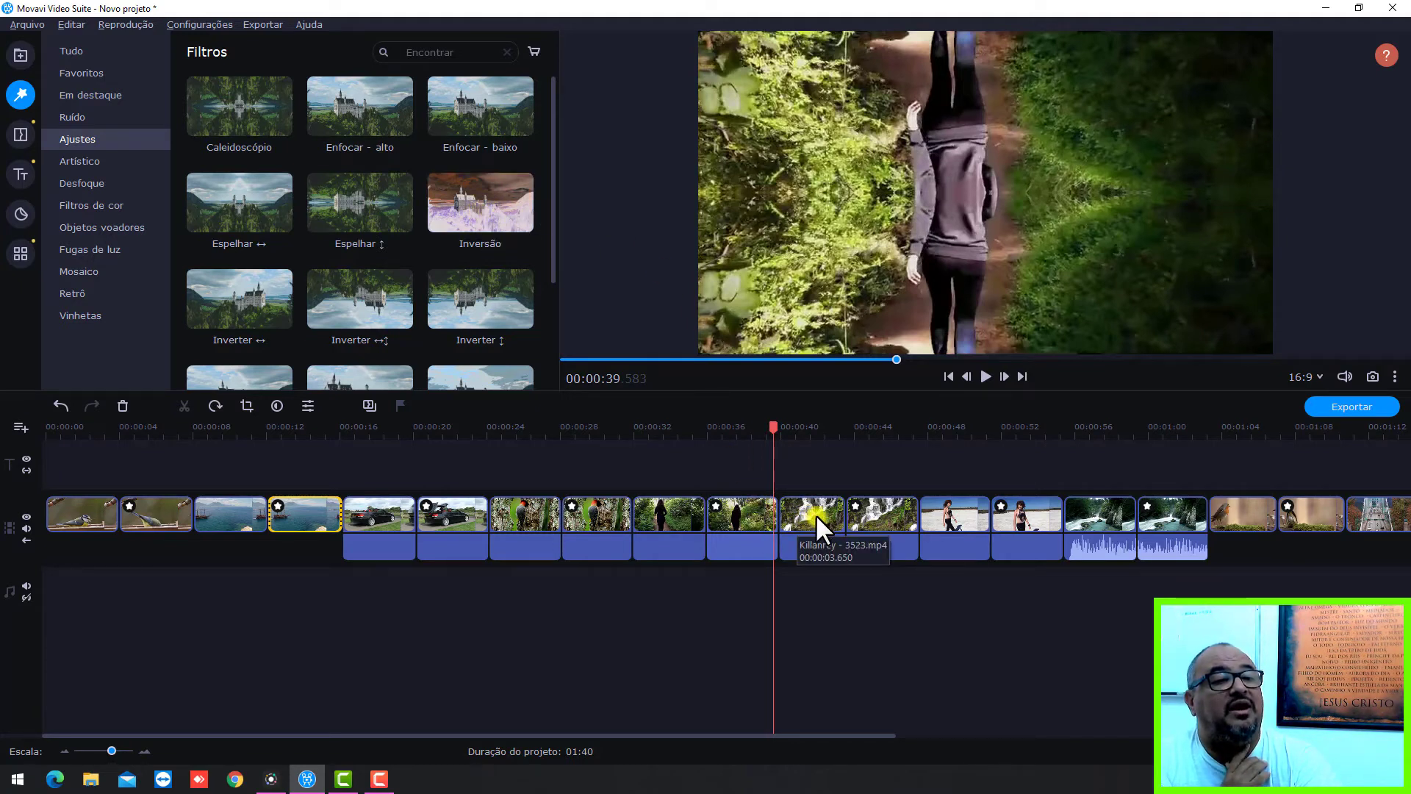
left_click(984, 375)
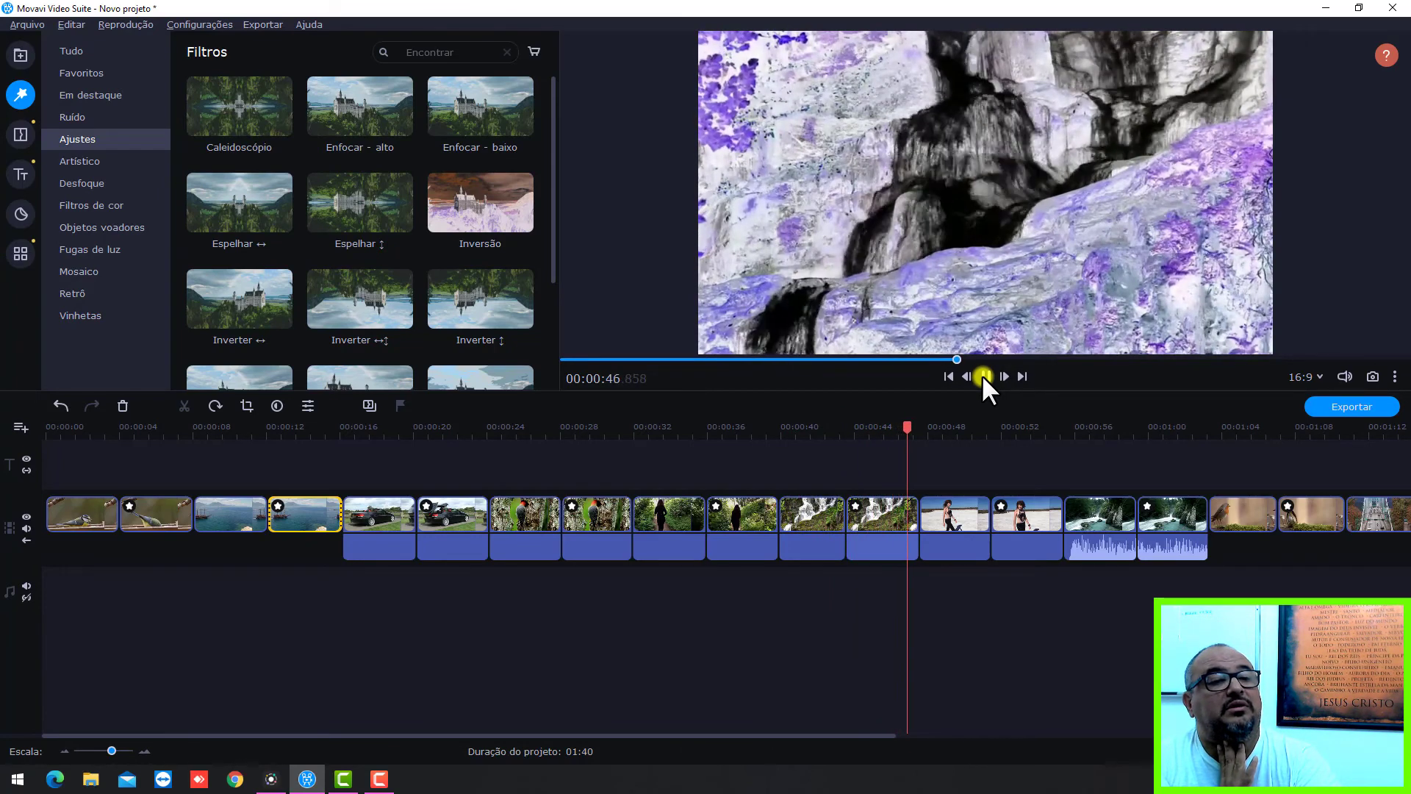
left_click(983, 376)
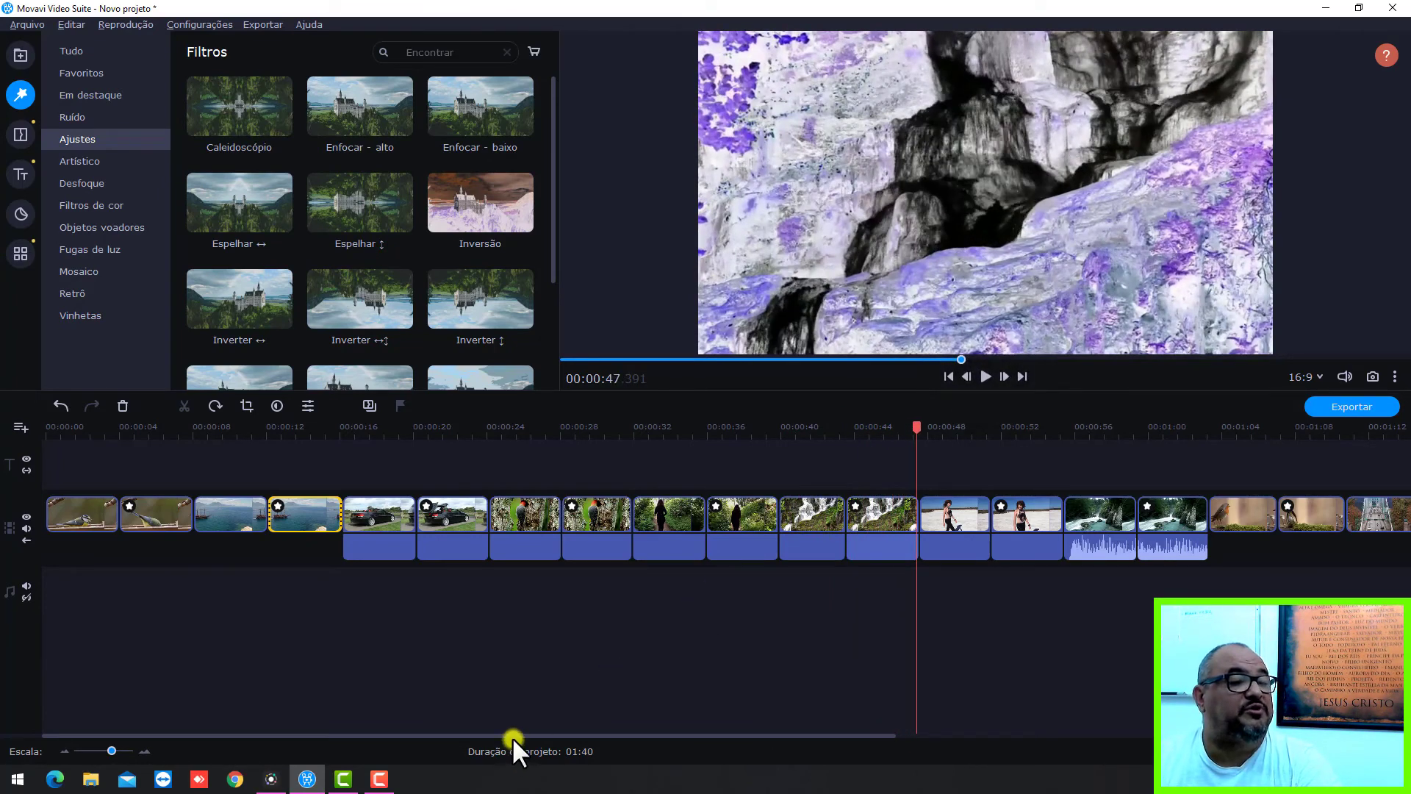
Play both Model clips to compare the footage with and without the Inverter ↔ filter, pausing within the second clip.
left_click_drag(513, 738, 892, 736)
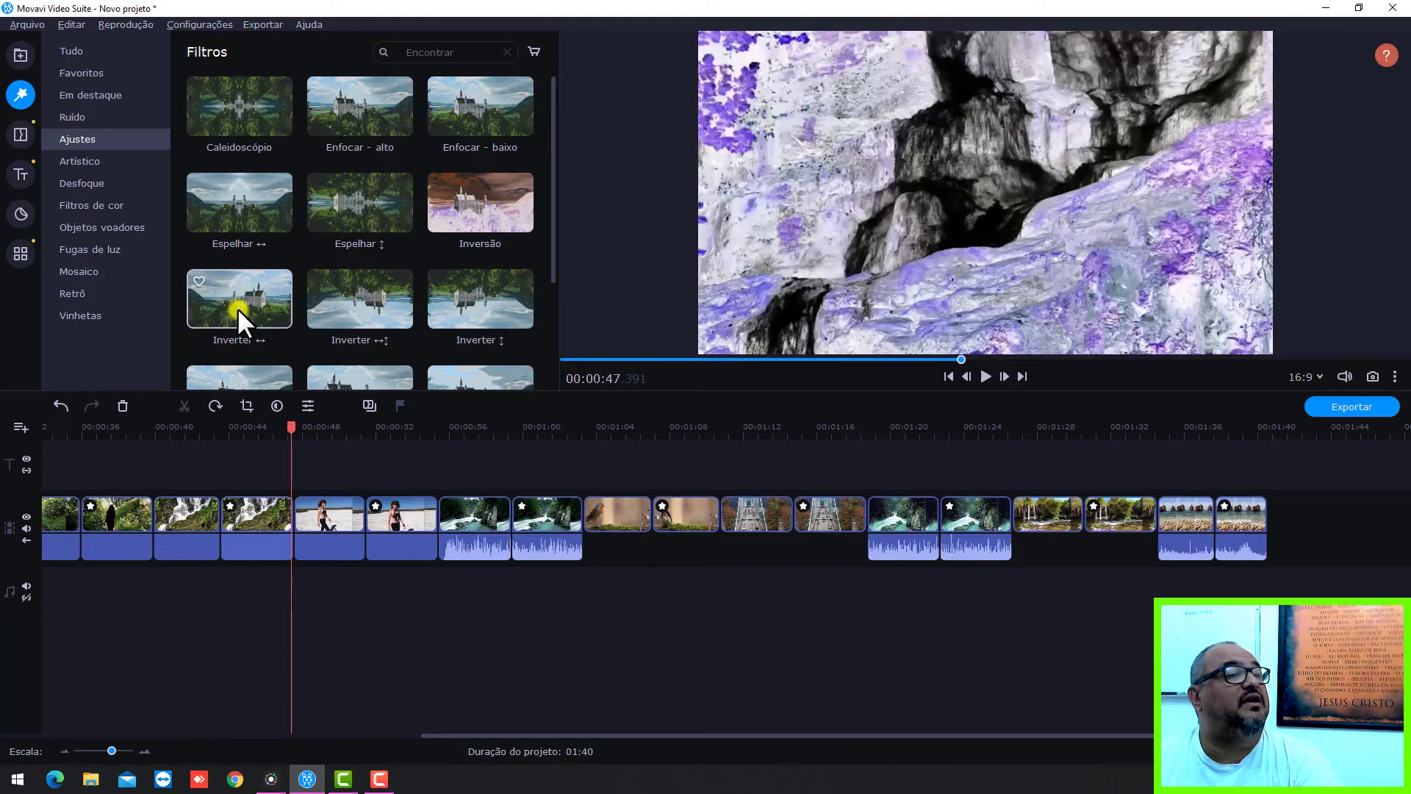
left_click_drag(236, 308, 363, 545)
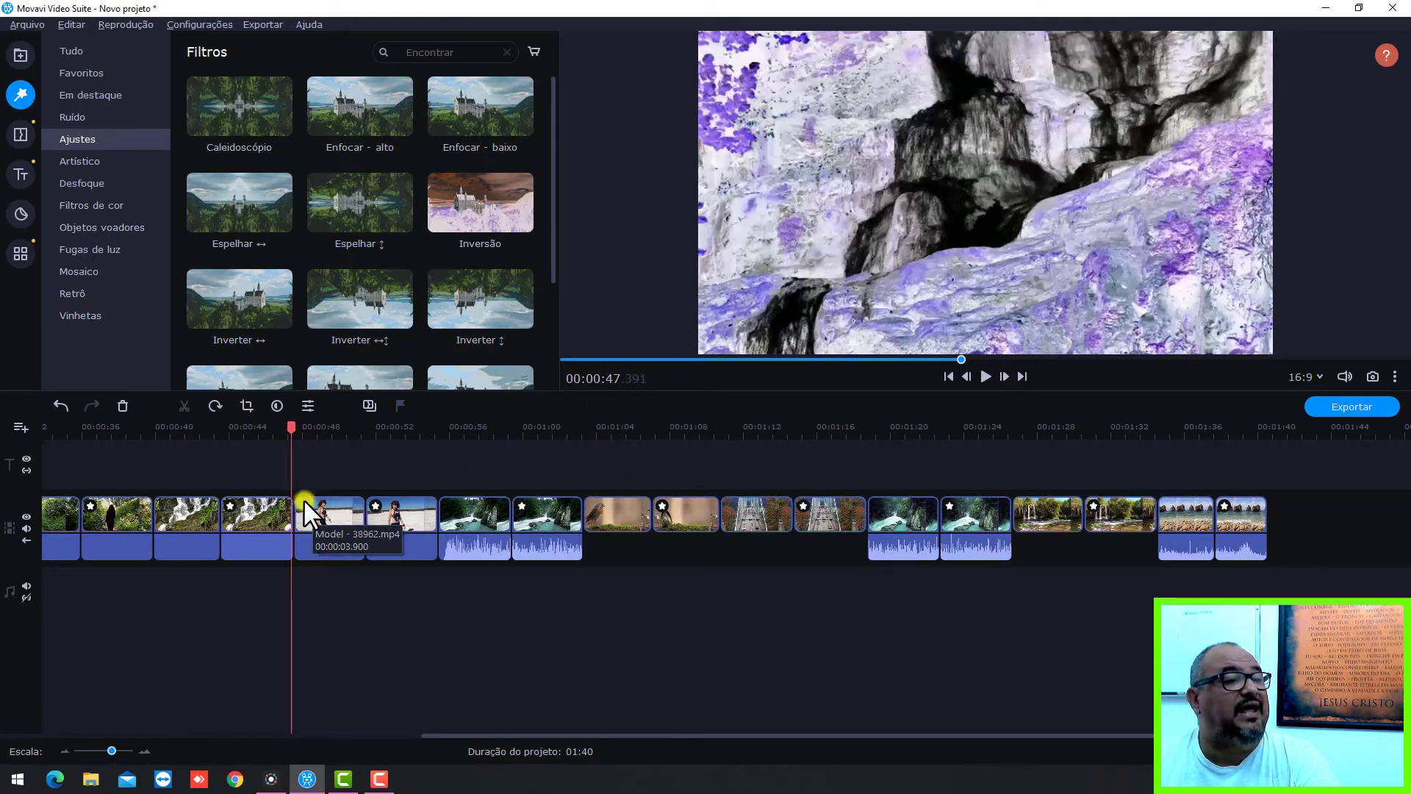
left_click(987, 375)
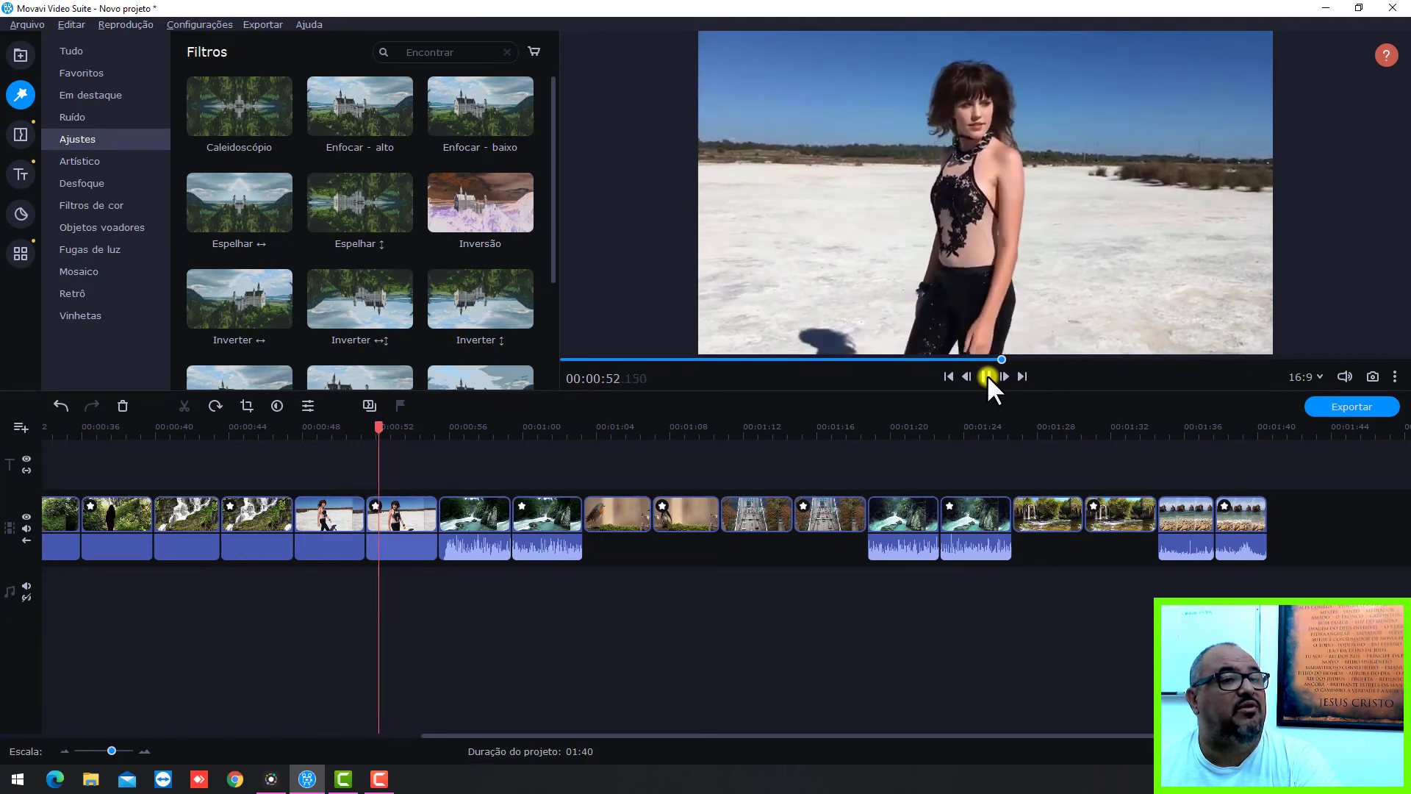
left_click(987, 374)
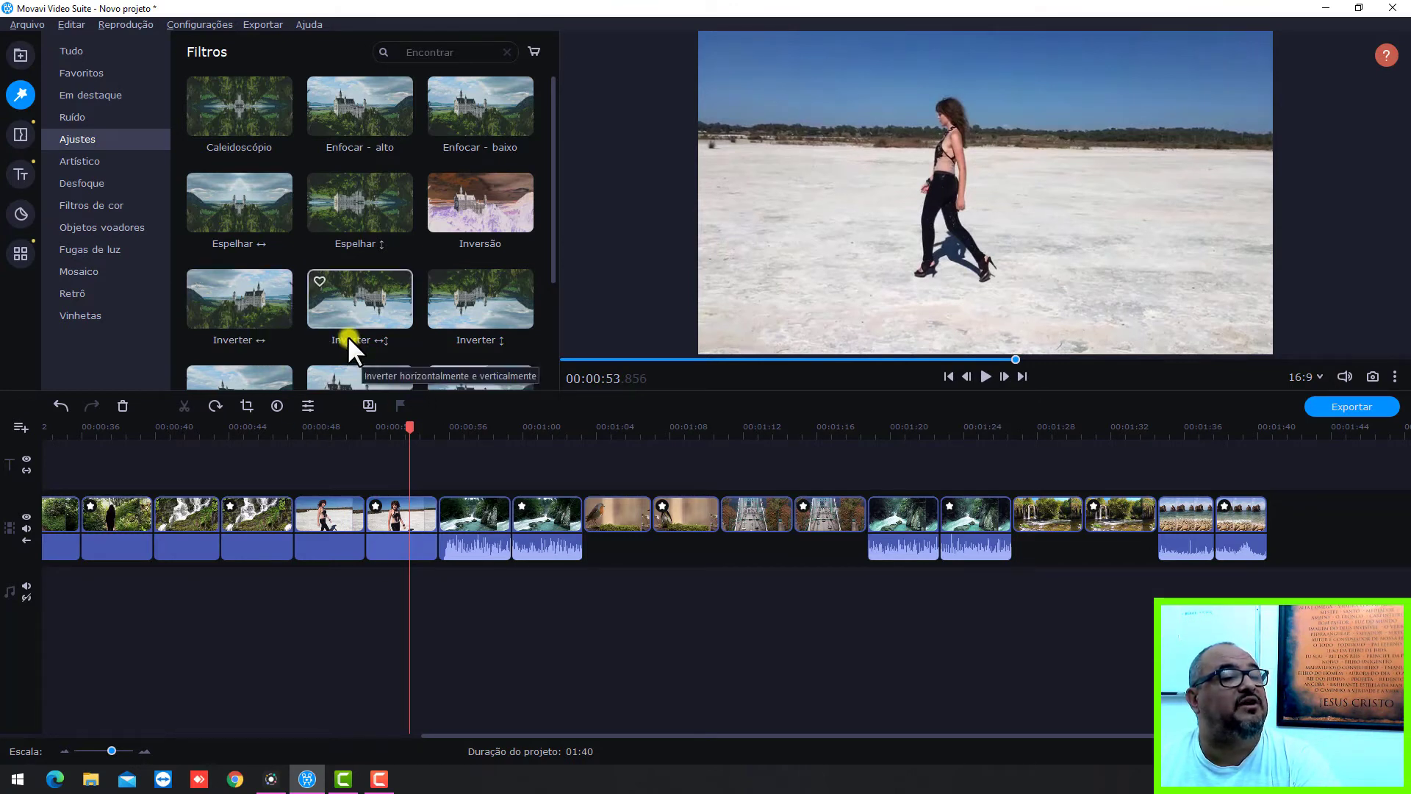
Play the River and Robin clips to compare their footage with and without Inverter ↔↕ and Inverter ↕, respectively.
left_click_drag(360, 335, 474, 528)
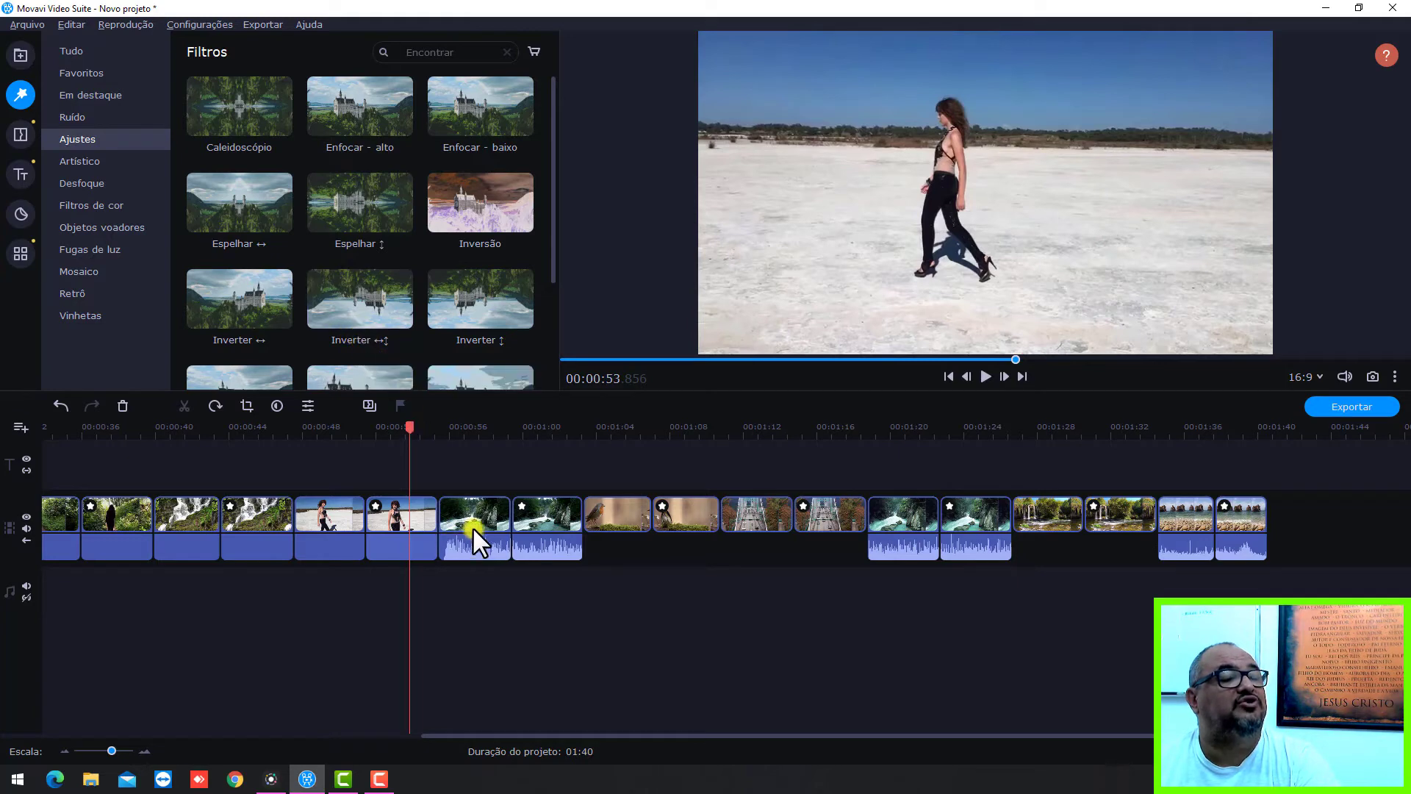
left_click(983, 377)
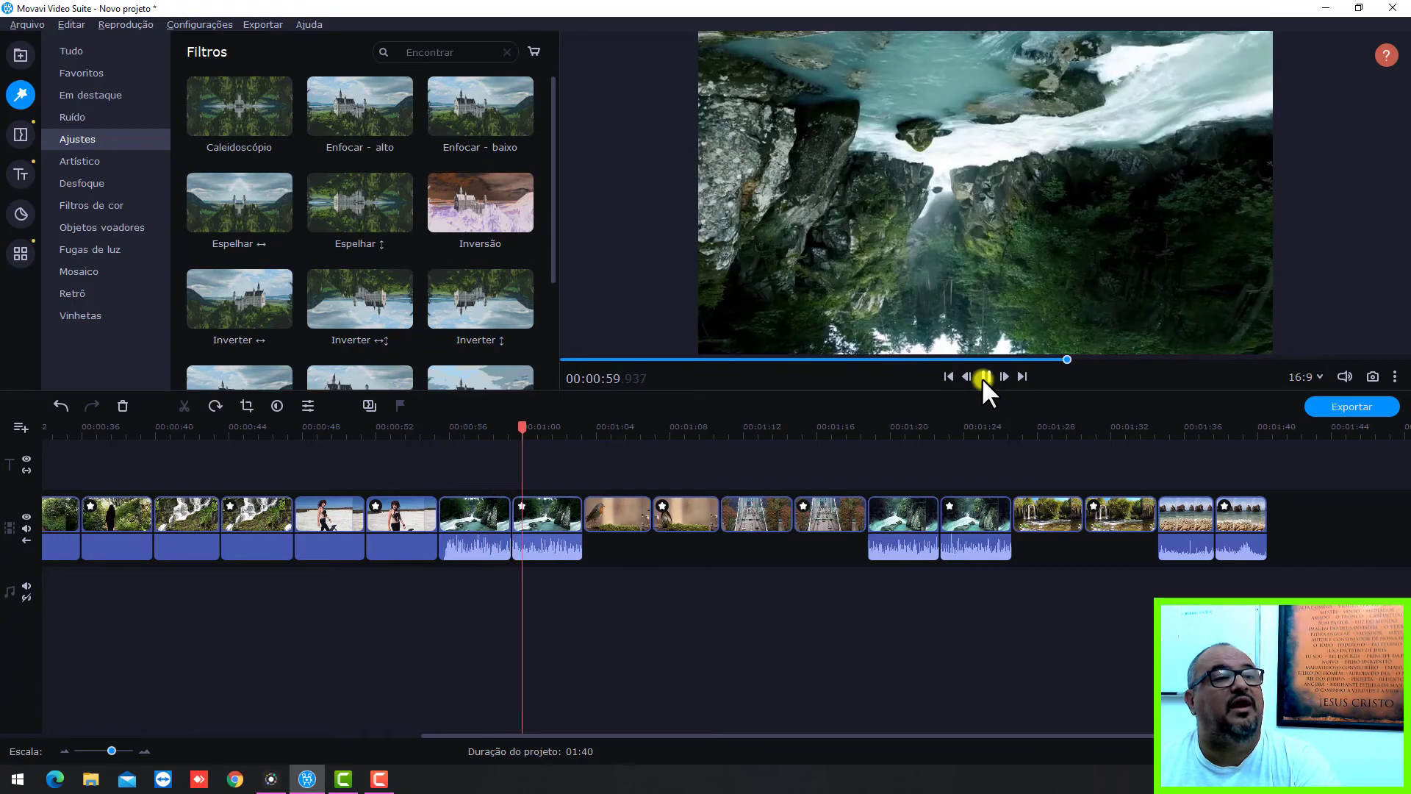
left_click(984, 376)
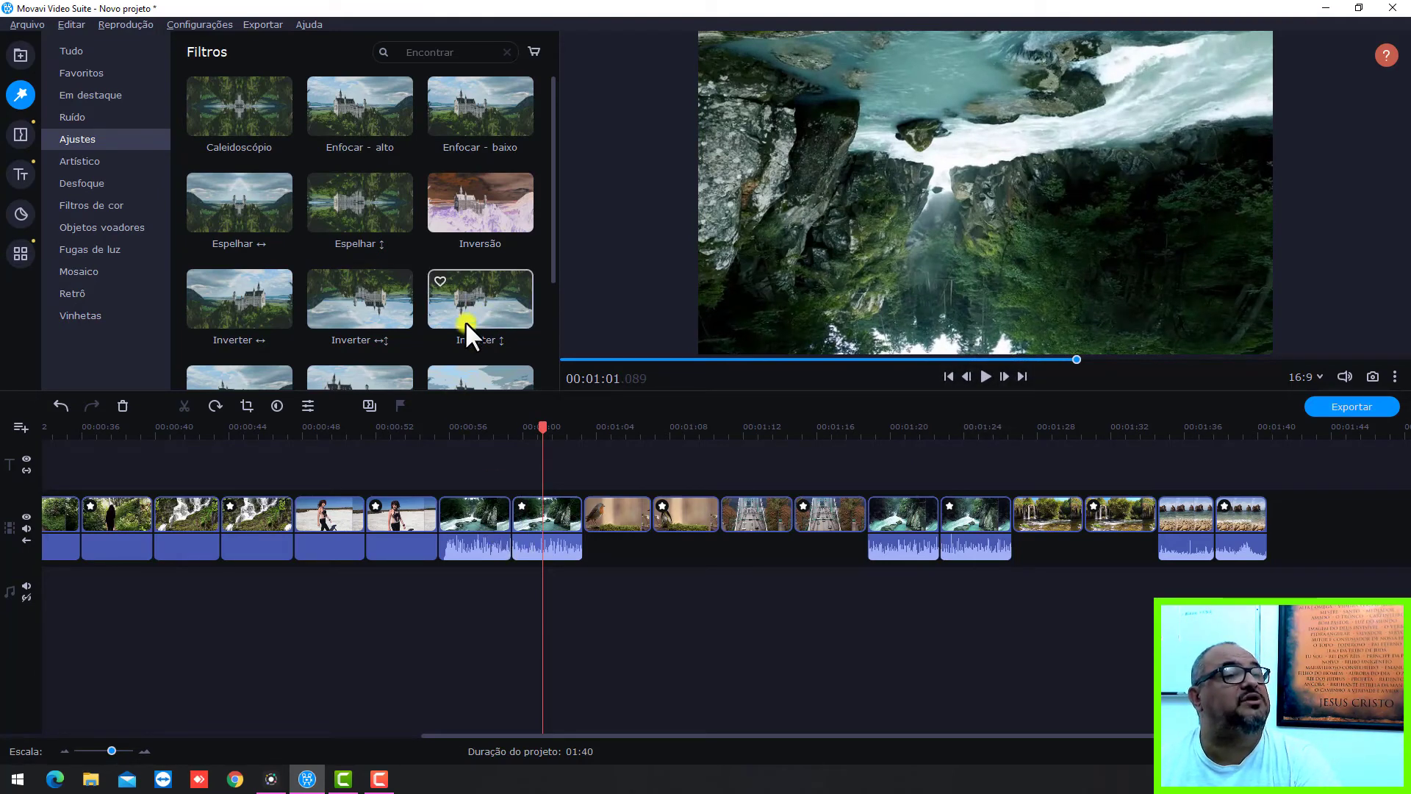
left_click(576, 424)
left_click(984, 376)
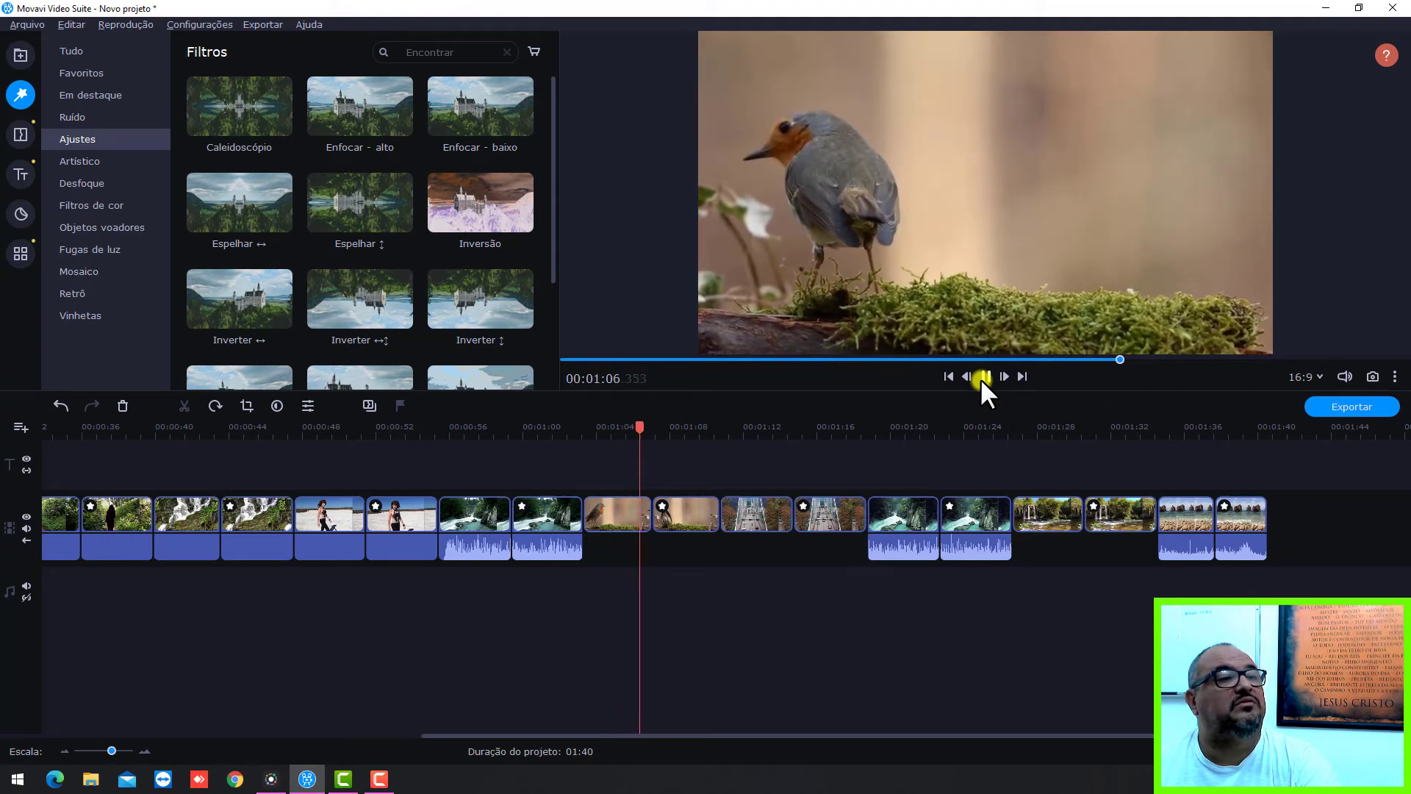
left_click(985, 376)
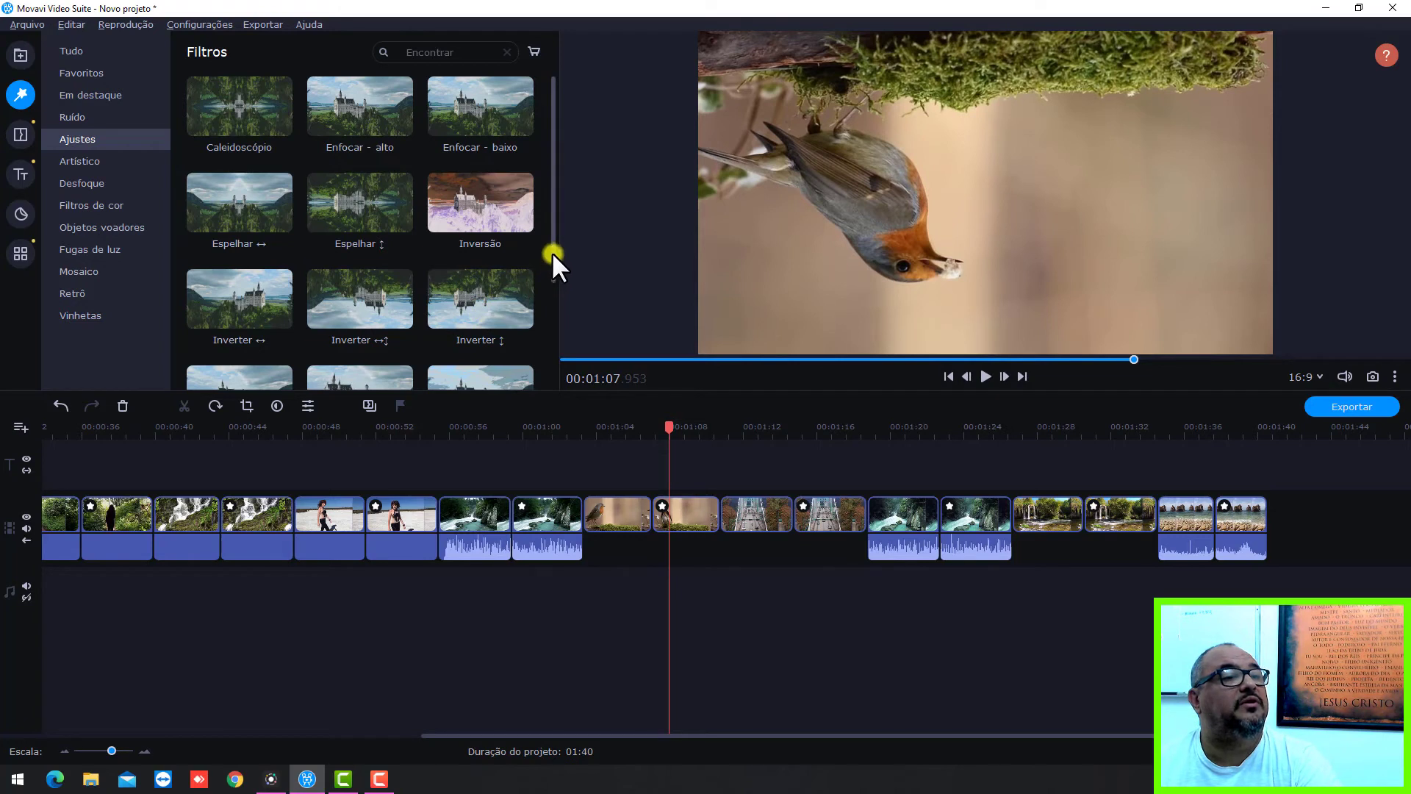
Play from the end of the Robin clips into the second bridge clip to compare the bridge footage with and without Olho de peixe -.
left_click_drag(554, 256, 561, 359)
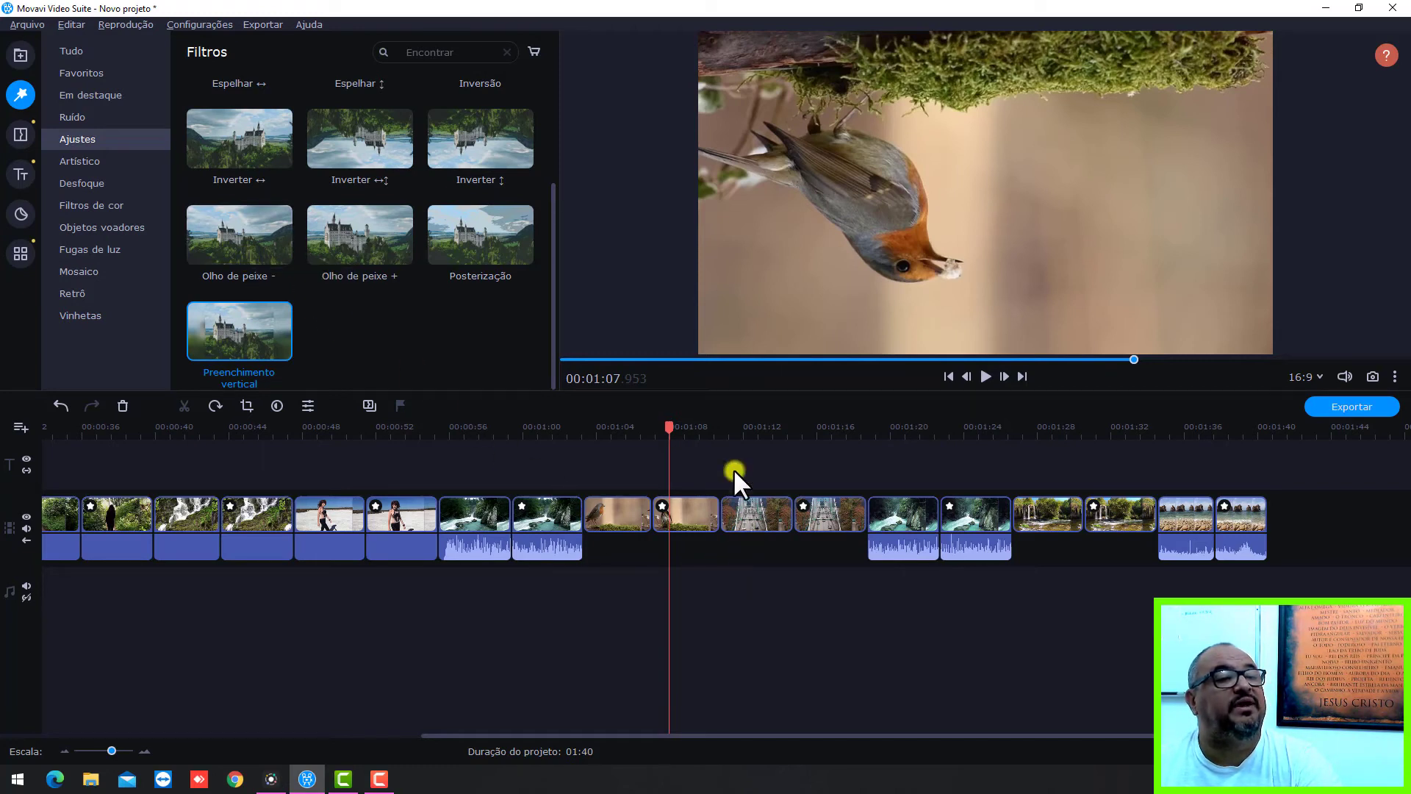
left_click(717, 429)
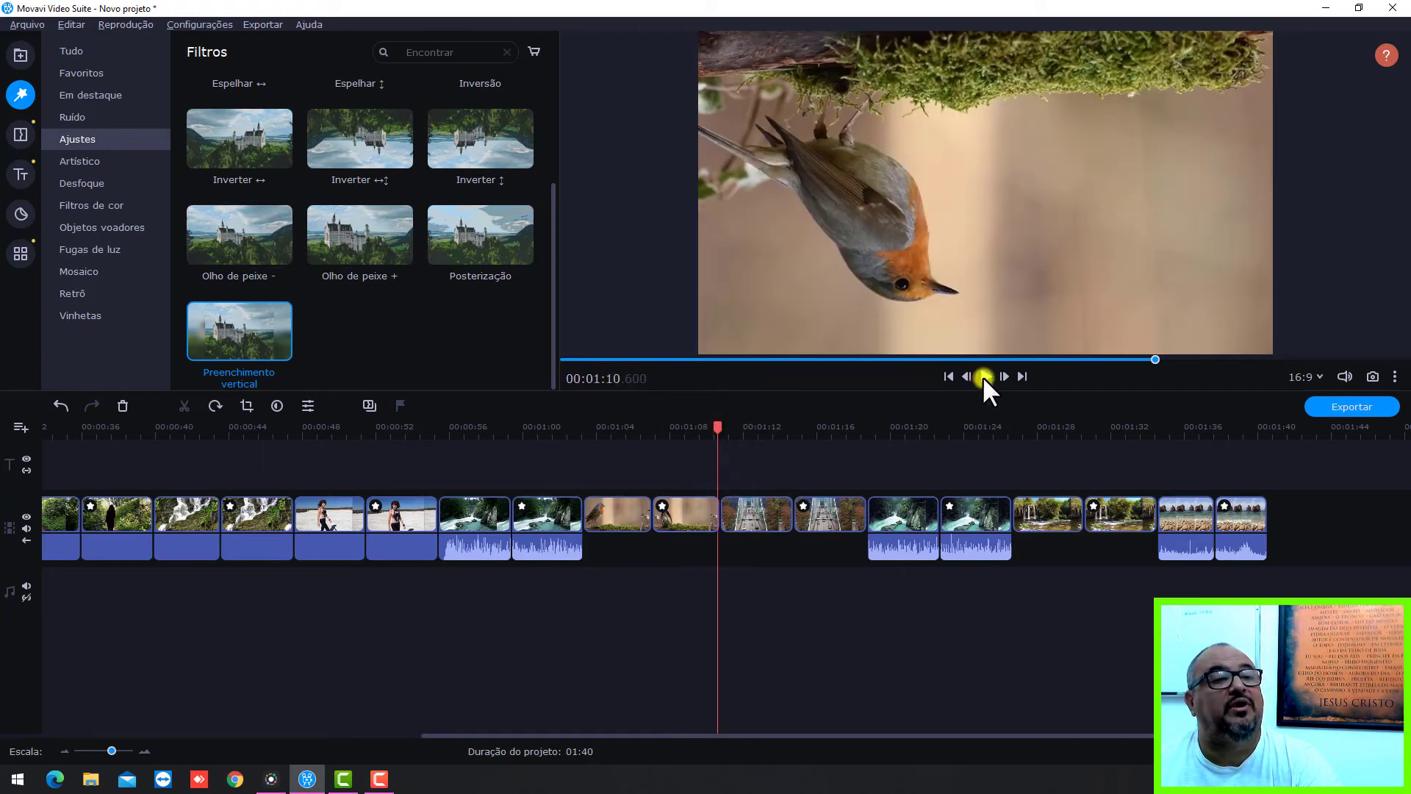
left_click(984, 377)
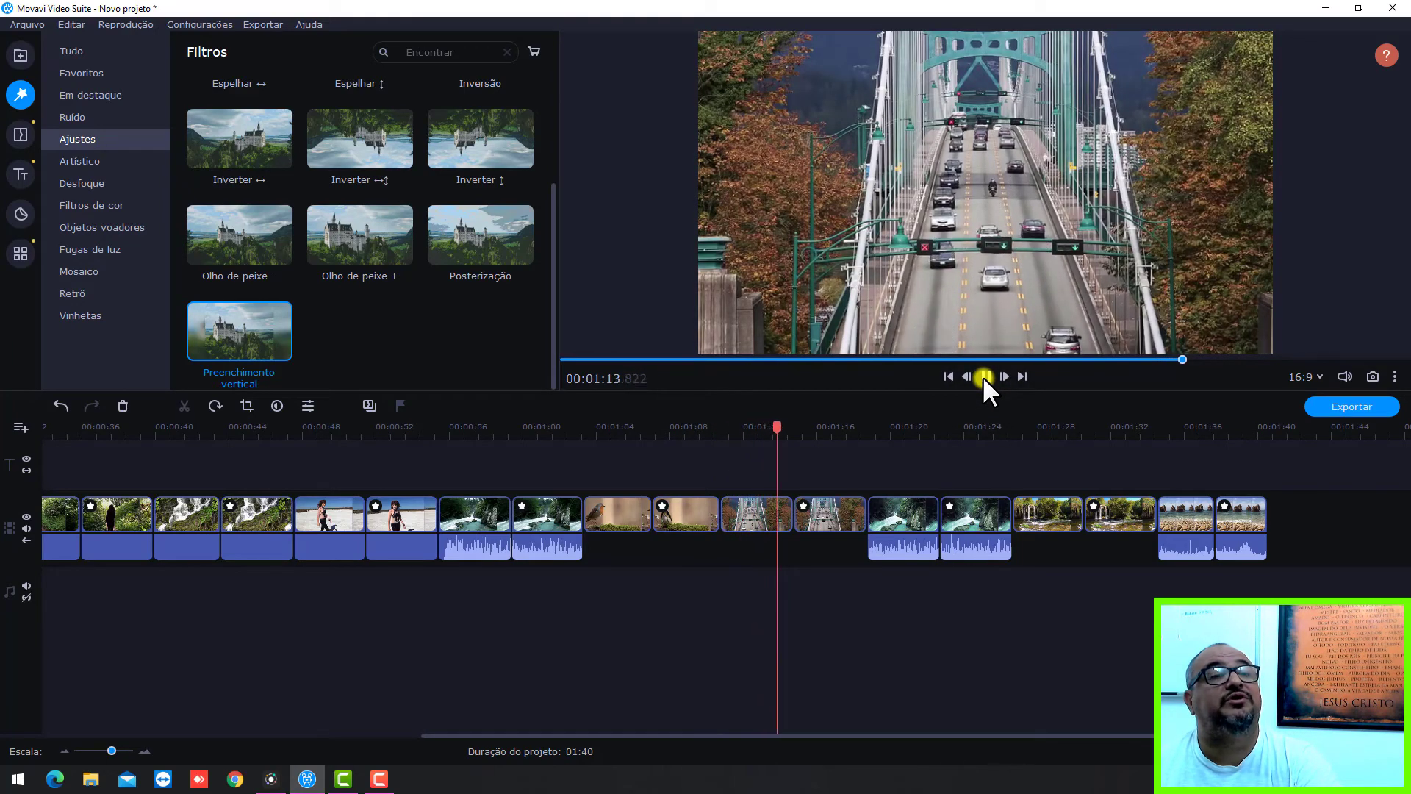
left_click(985, 377)
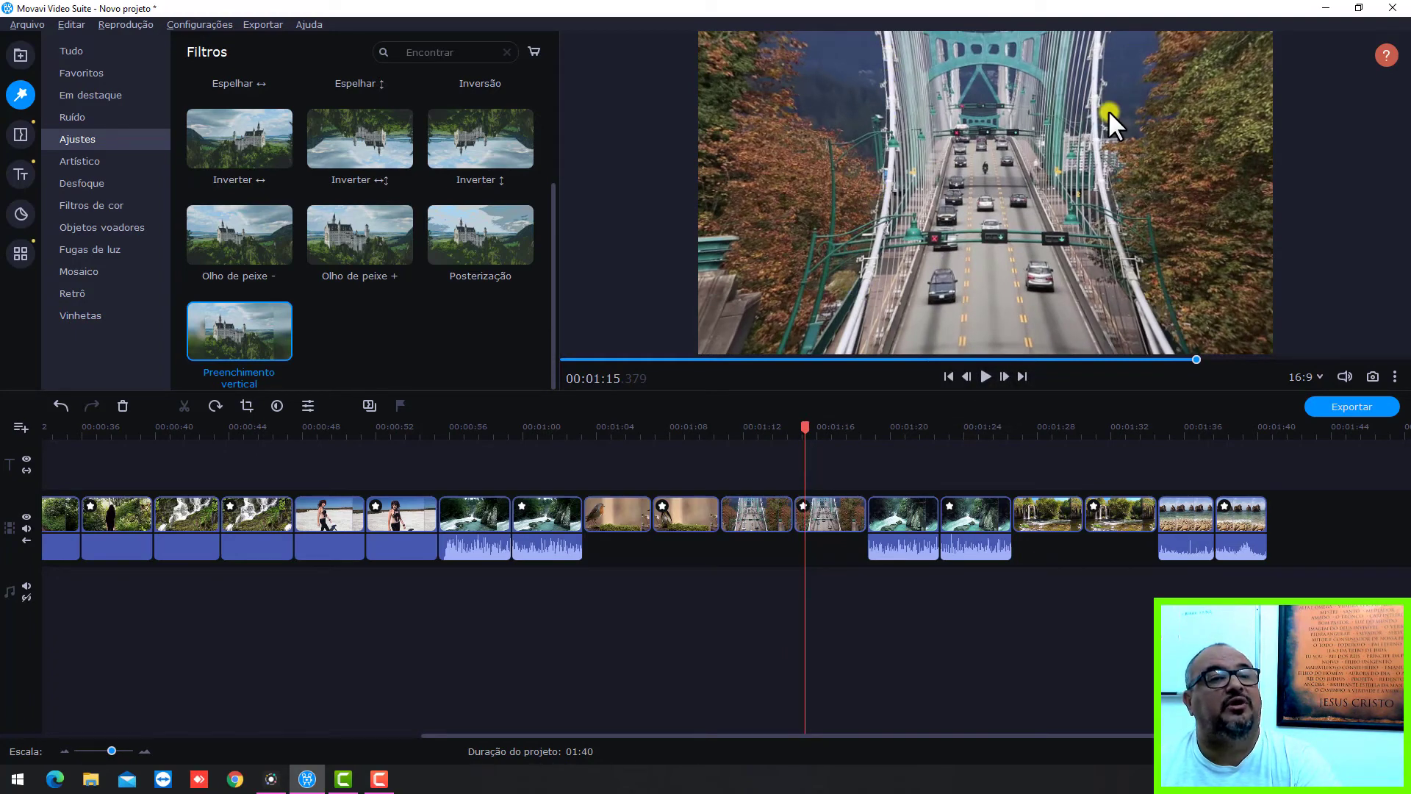
left_click(806, 427)
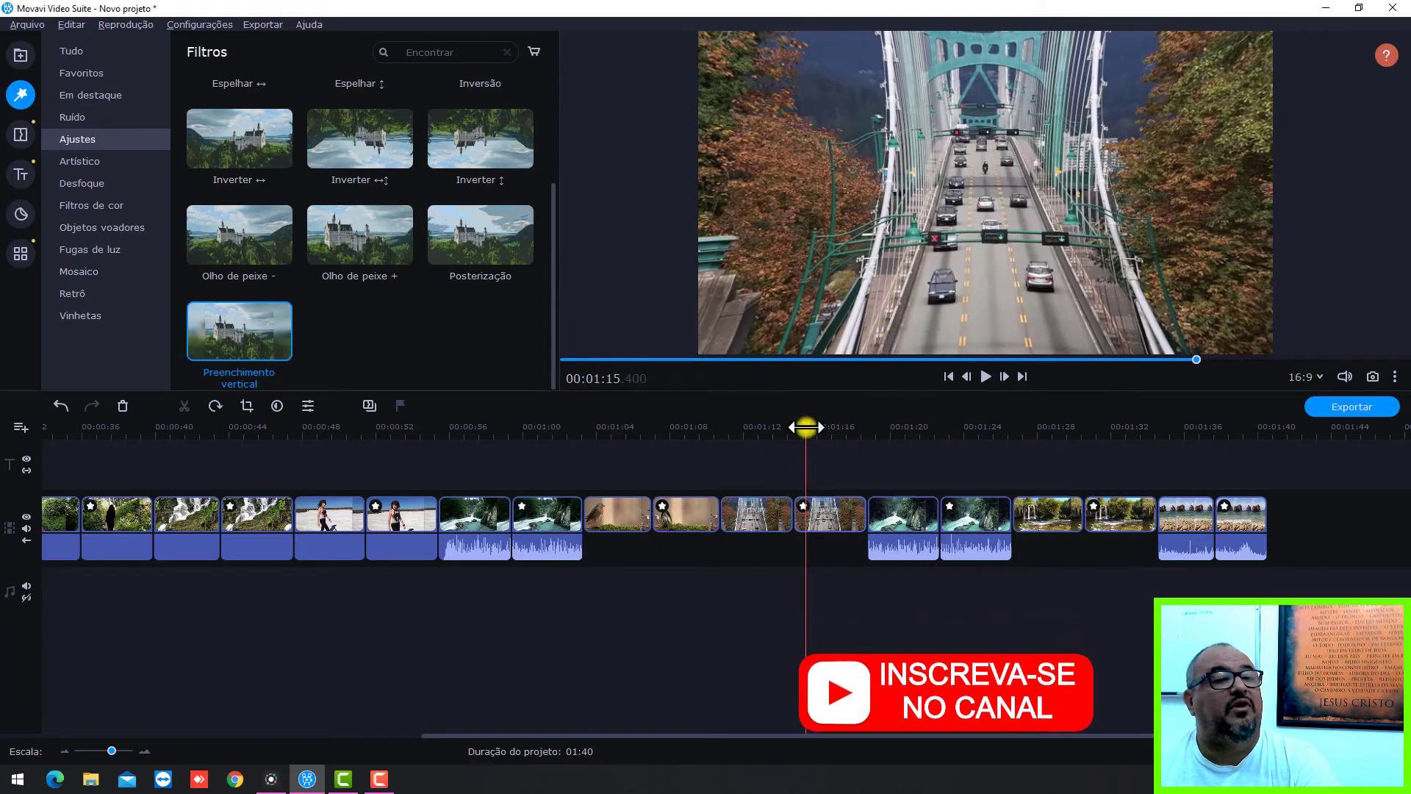
Scrub to the end of the second bridge clip and play into the second river clip to compare footage with and without Olho de peixe +.
mouse_move(806, 427)
left_mouse_down()
mouse_move(782, 432)
mouse_move(810, 432)
left_mouse_up()
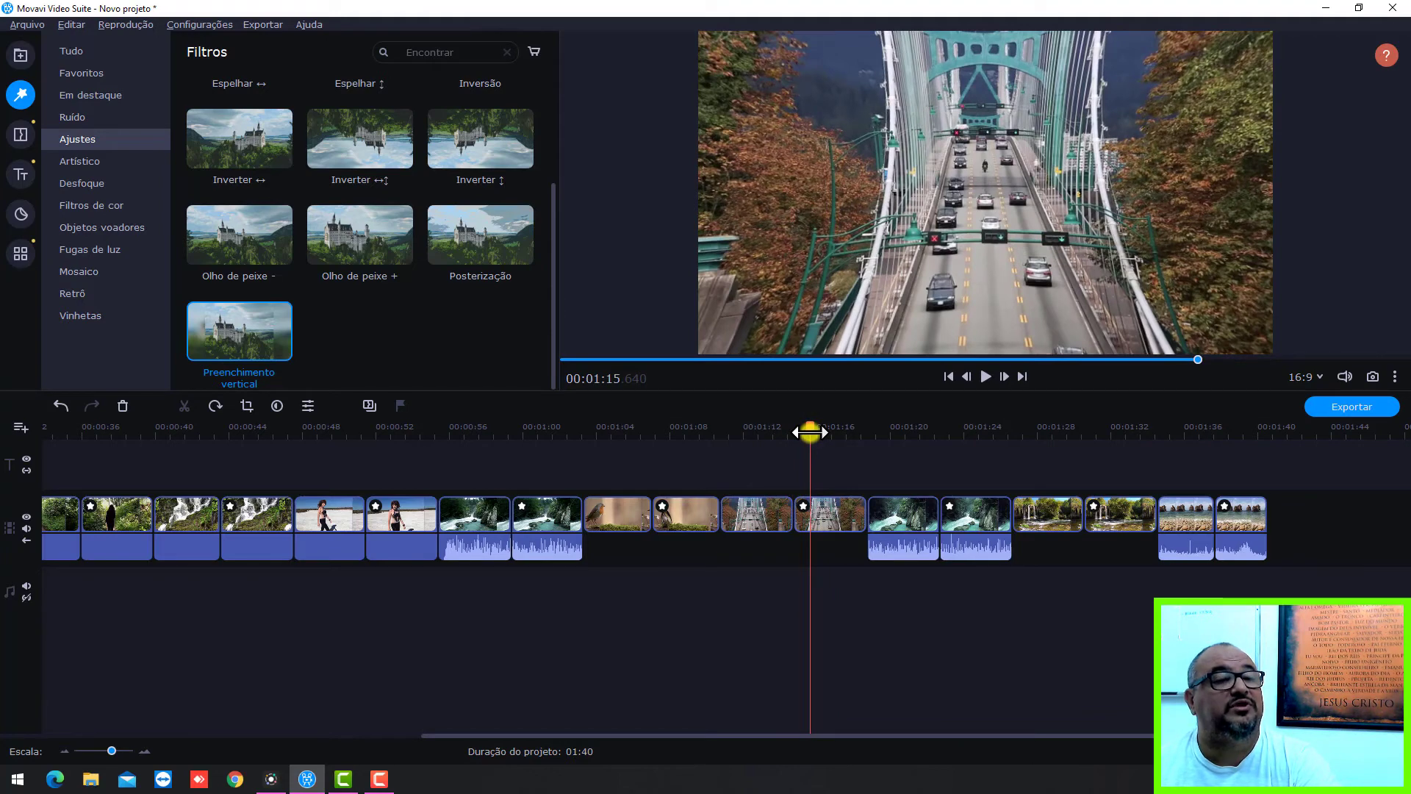
left_click_drag(810, 432, 866, 433)
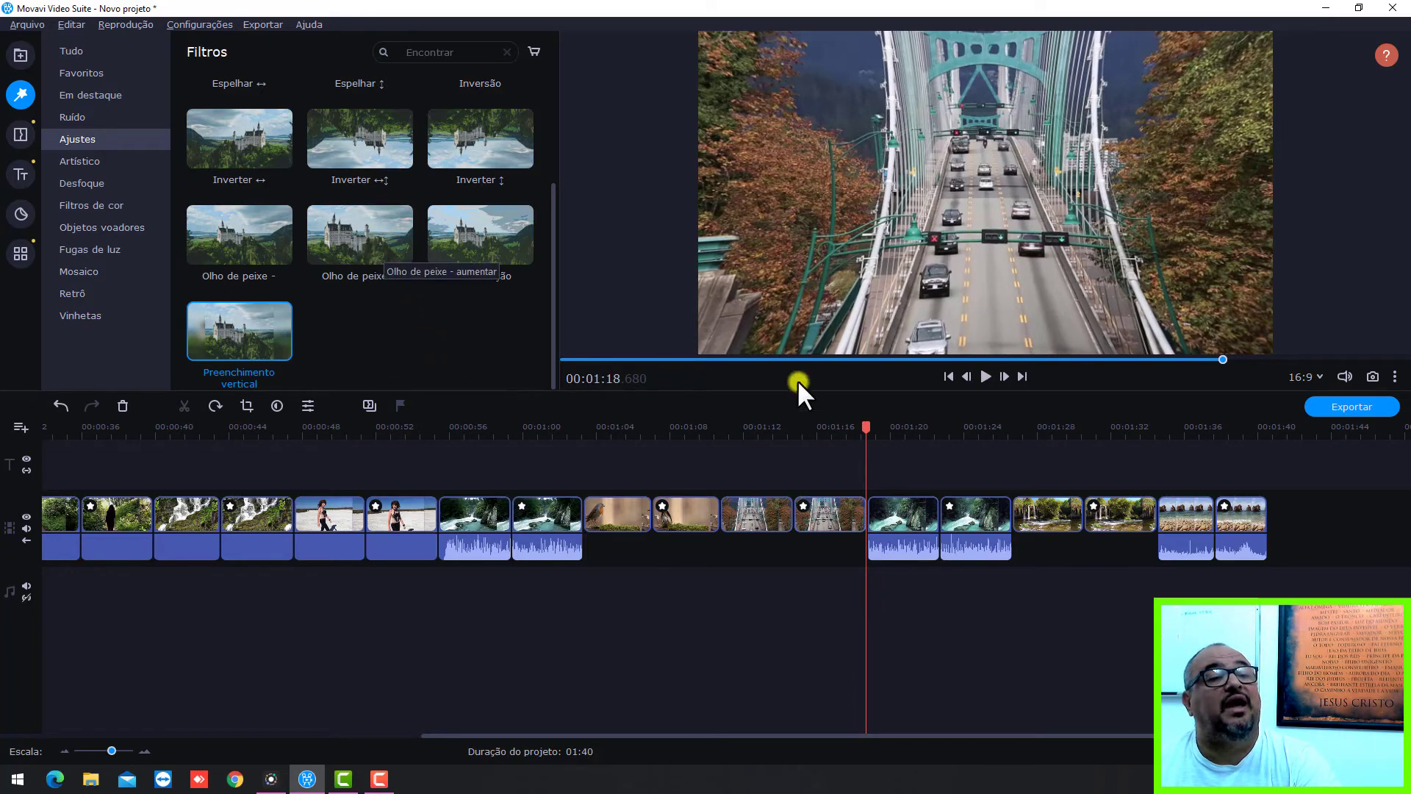
left_click(981, 375)
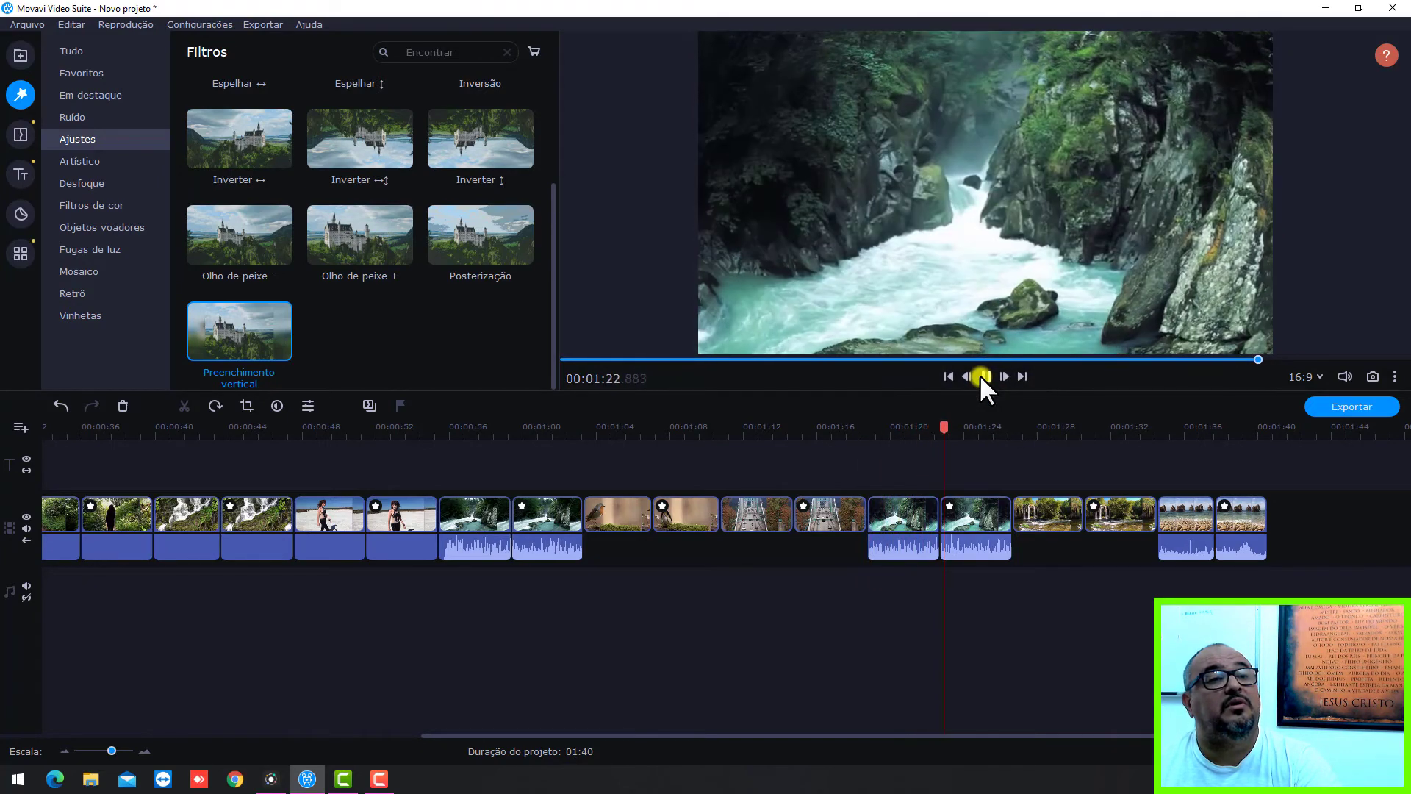
left_click(980, 375)
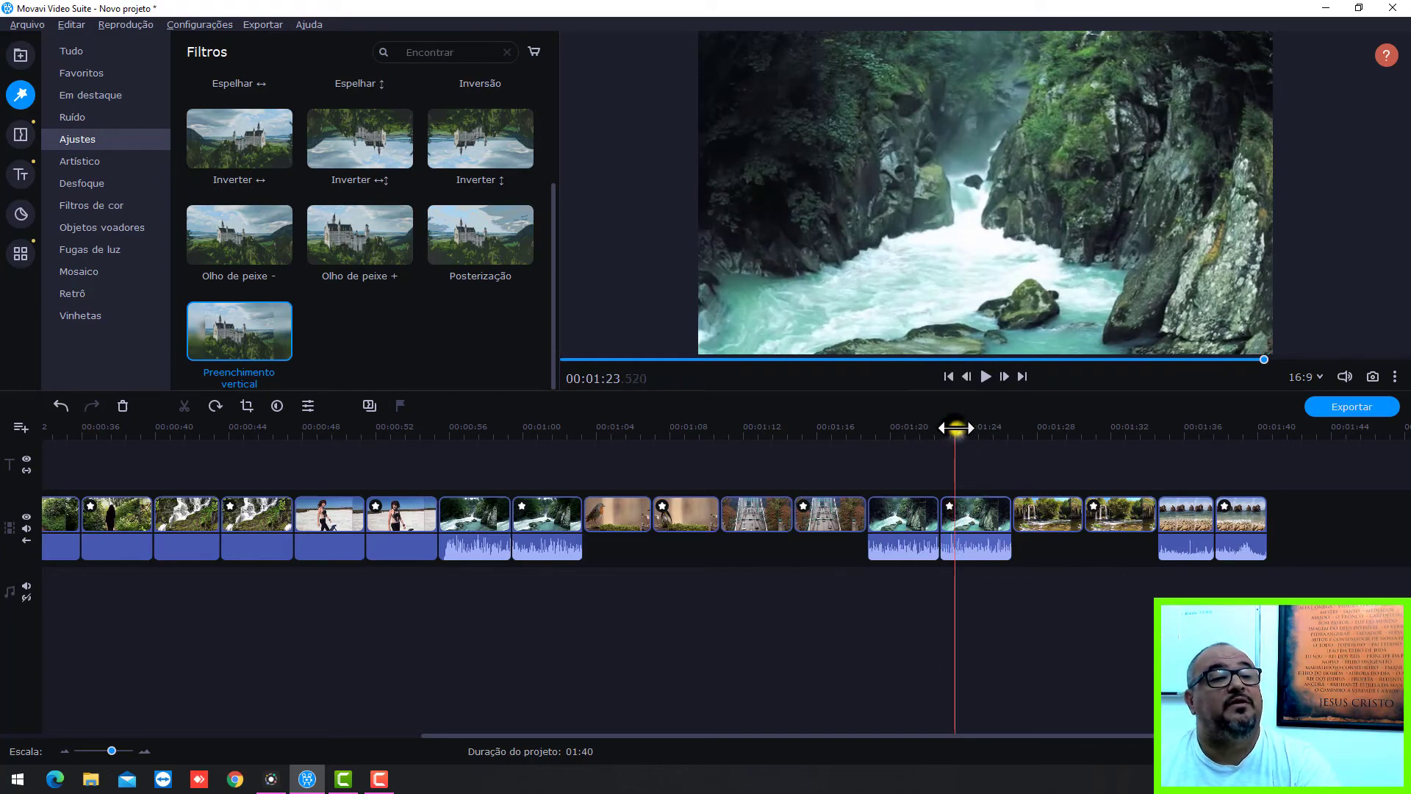
Advance to the end of the river clips and play into the second waterfall clip to compare footage with and without Posterização.
left_click_drag(955, 428, 1008, 428)
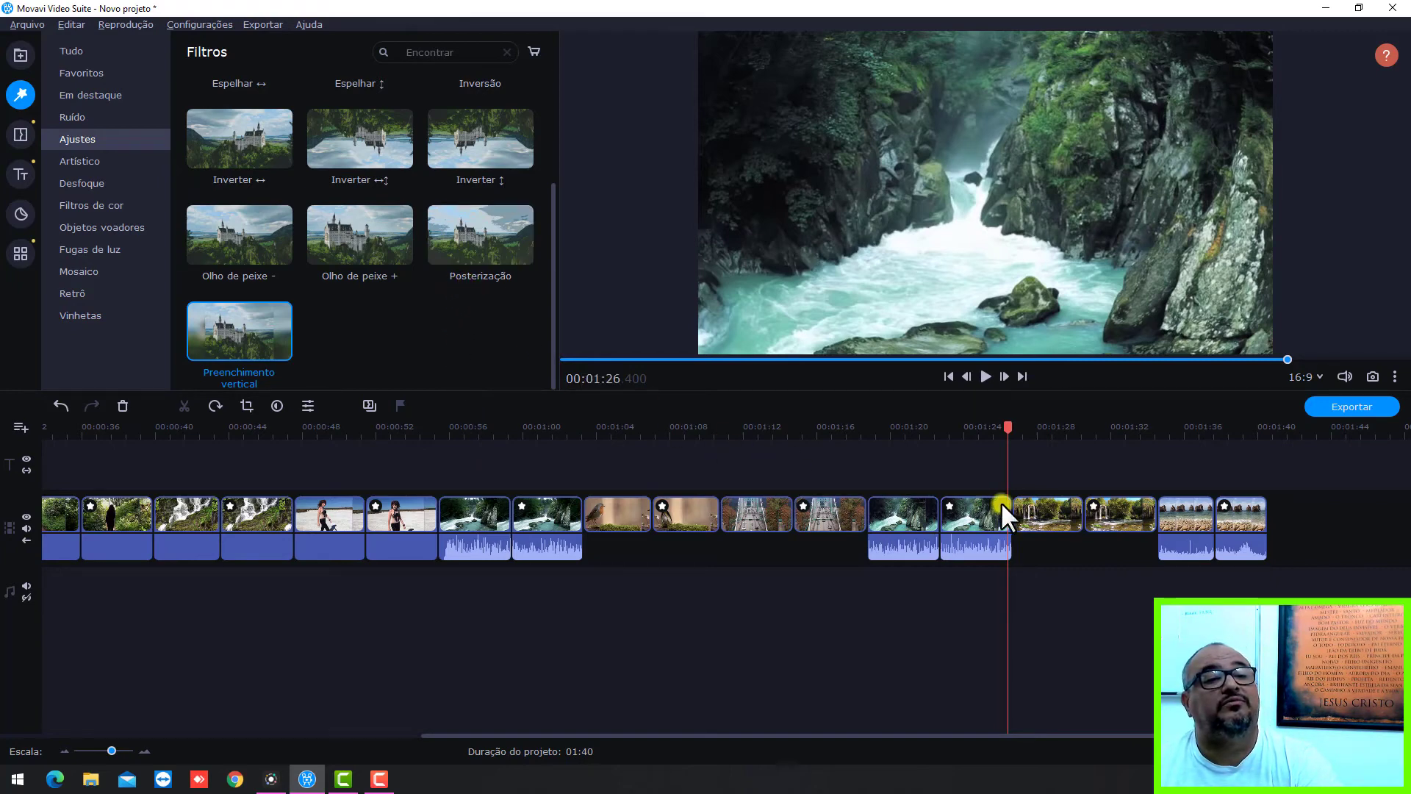
left_click(982, 378)
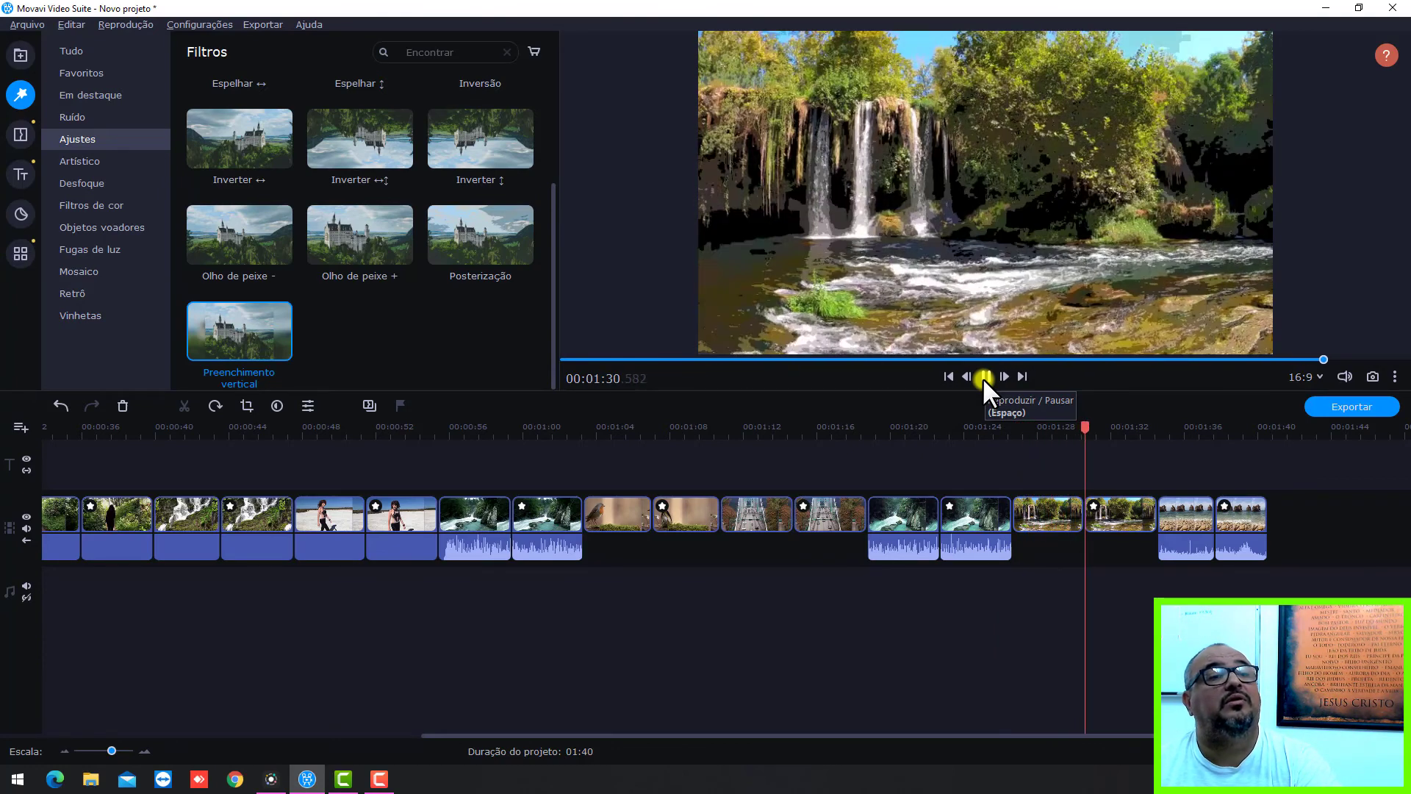
left_click(983, 378)
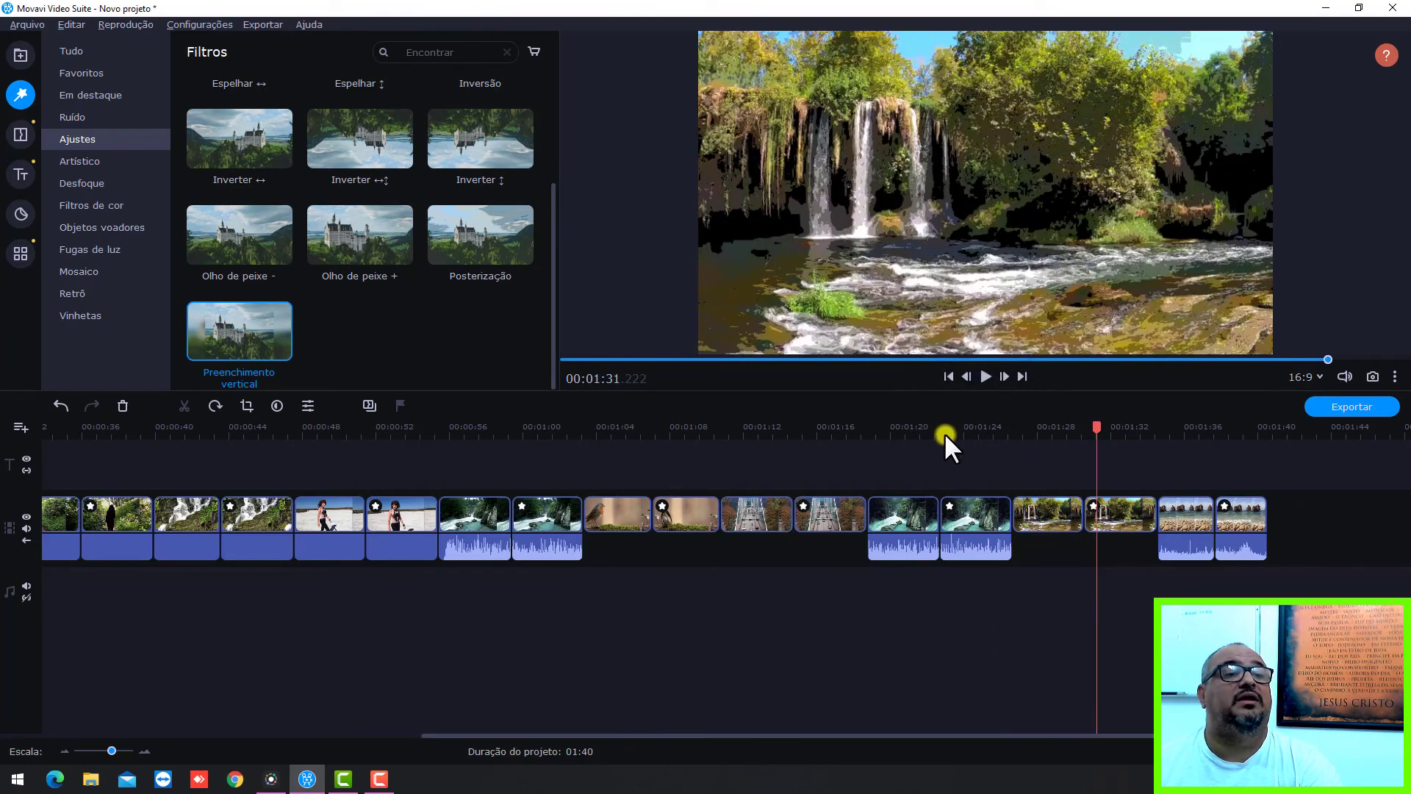
Enlarge the video preview and scrub through both waterfall clips to compare the original footage with Posterização in detail.
left_click_drag(914, 394, 930, 544)
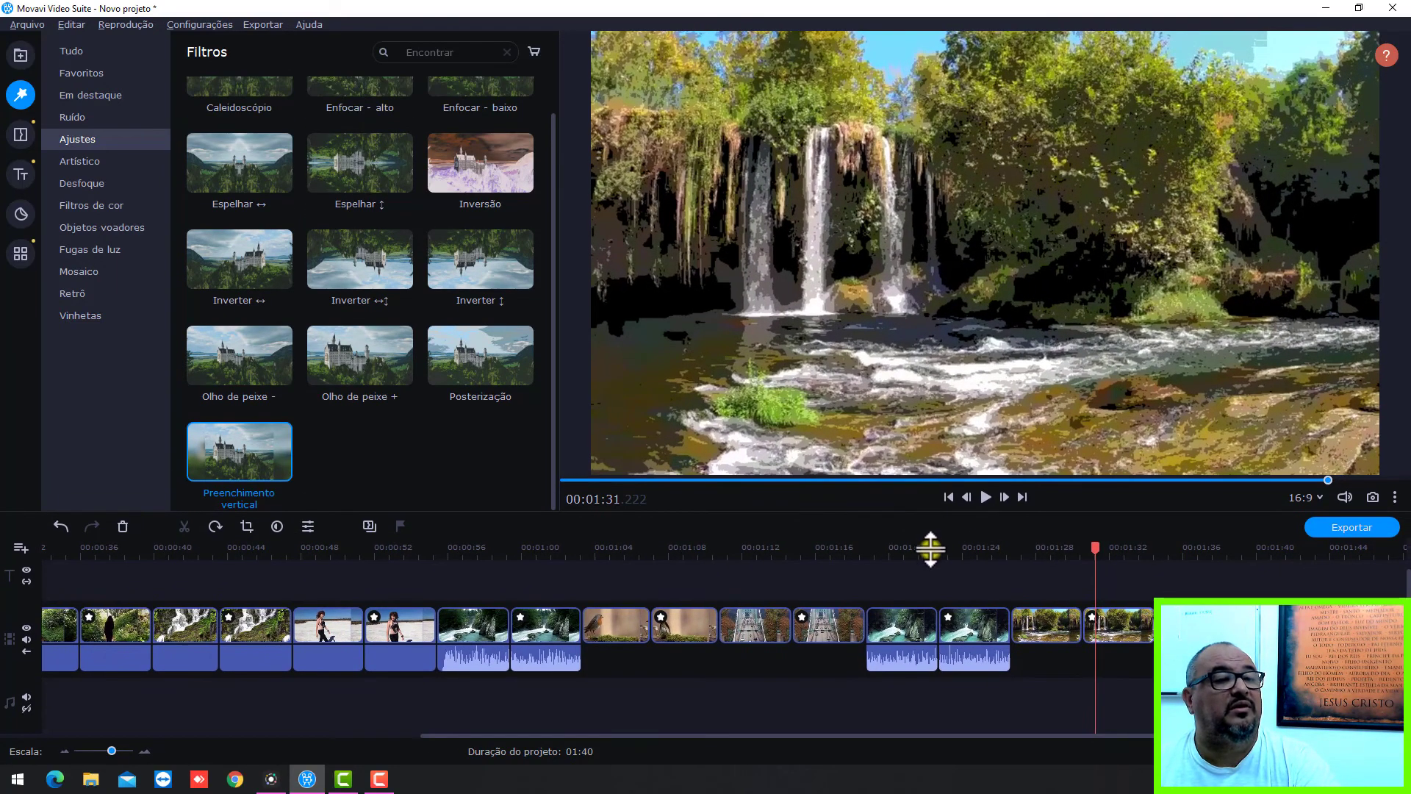
left_click(927, 547)
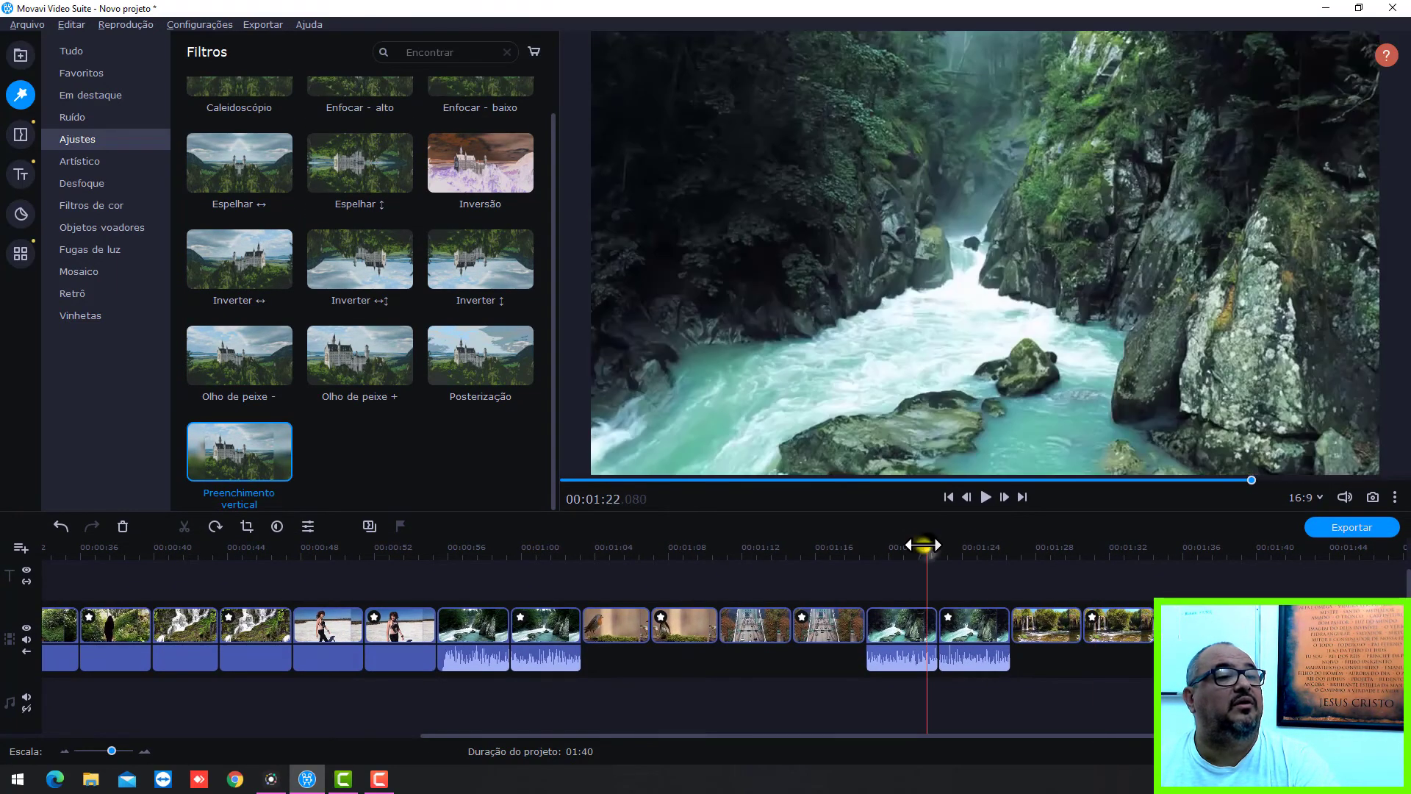
left_click(1036, 559)
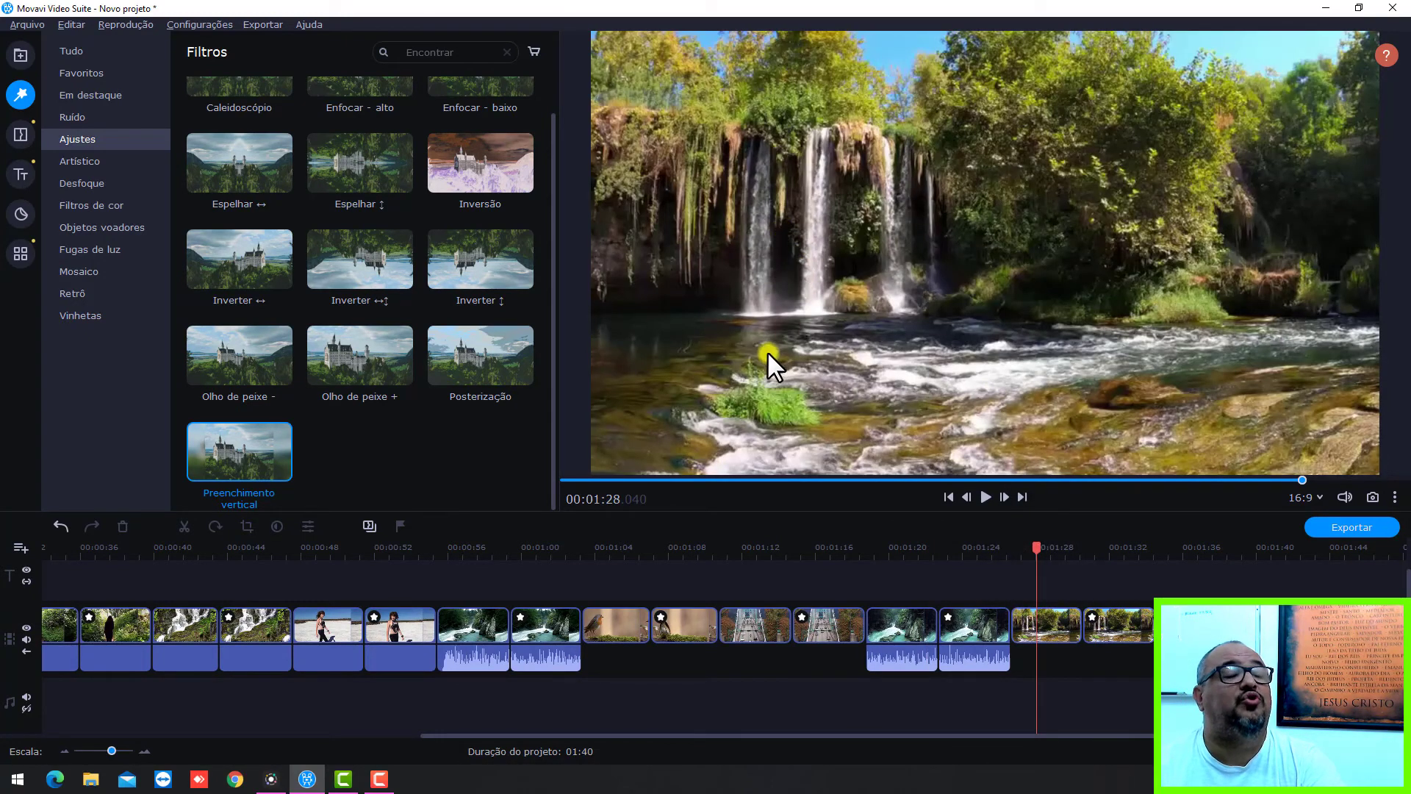
left_click_drag(1035, 548, 1078, 555)
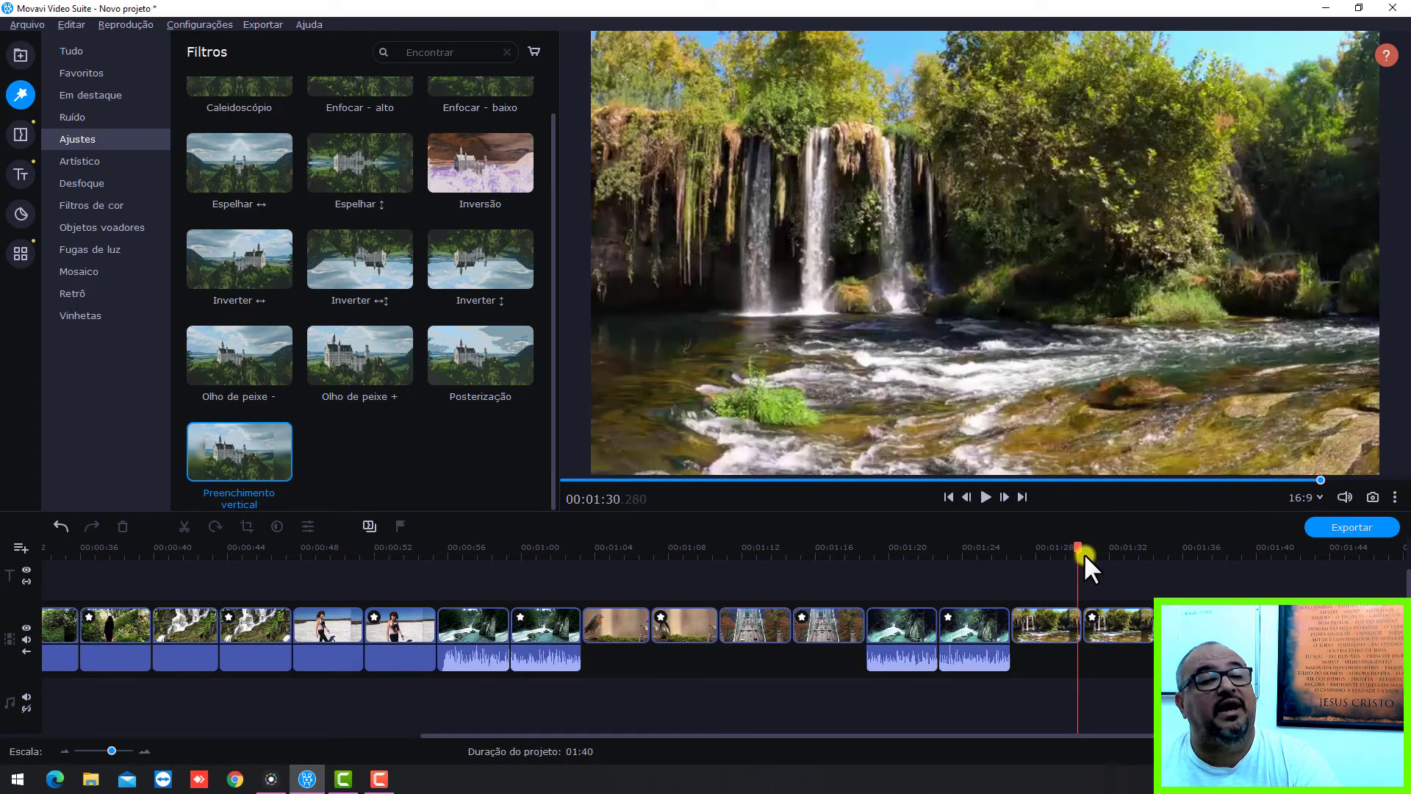
left_click_drag(1077, 552, 1096, 551)
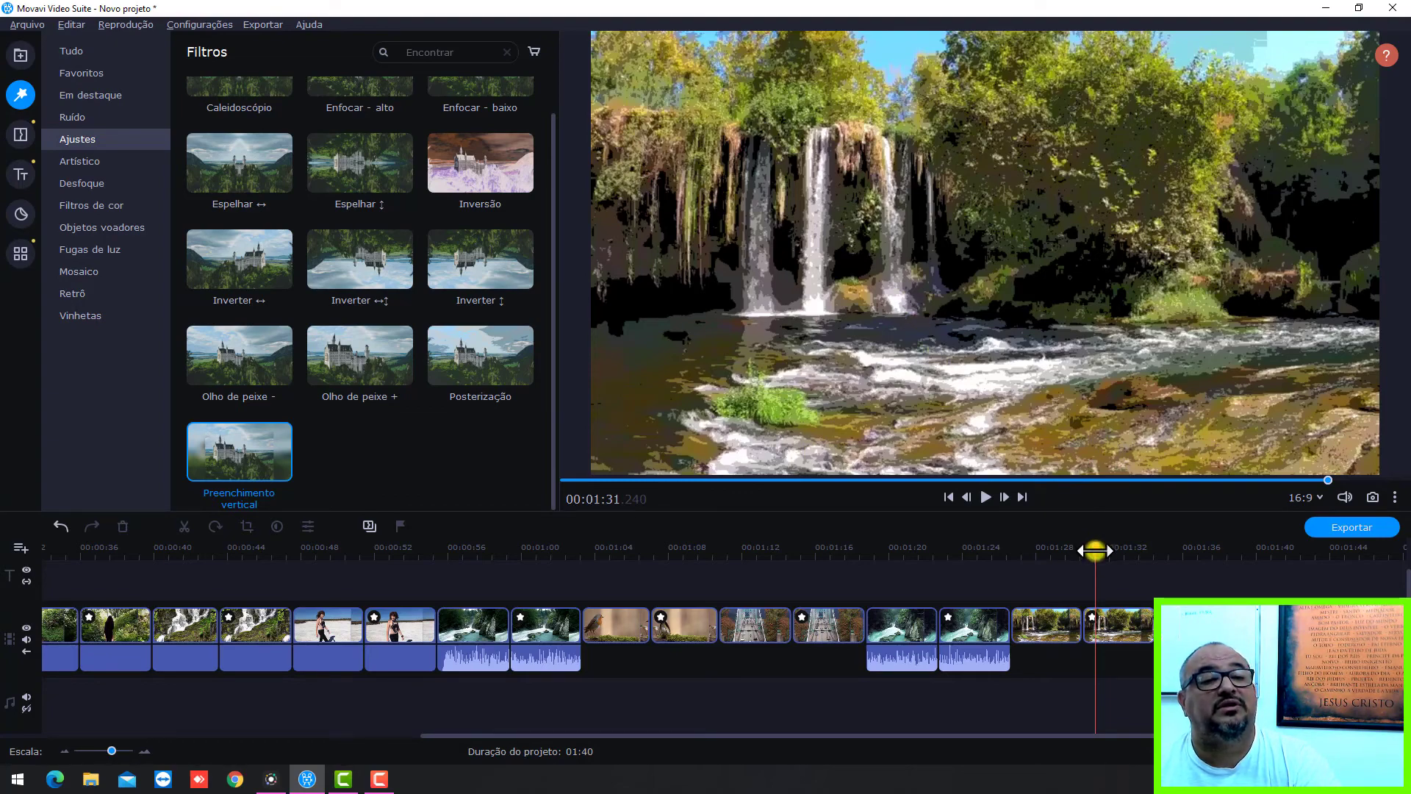
left_click_drag(1098, 551, 1155, 548)
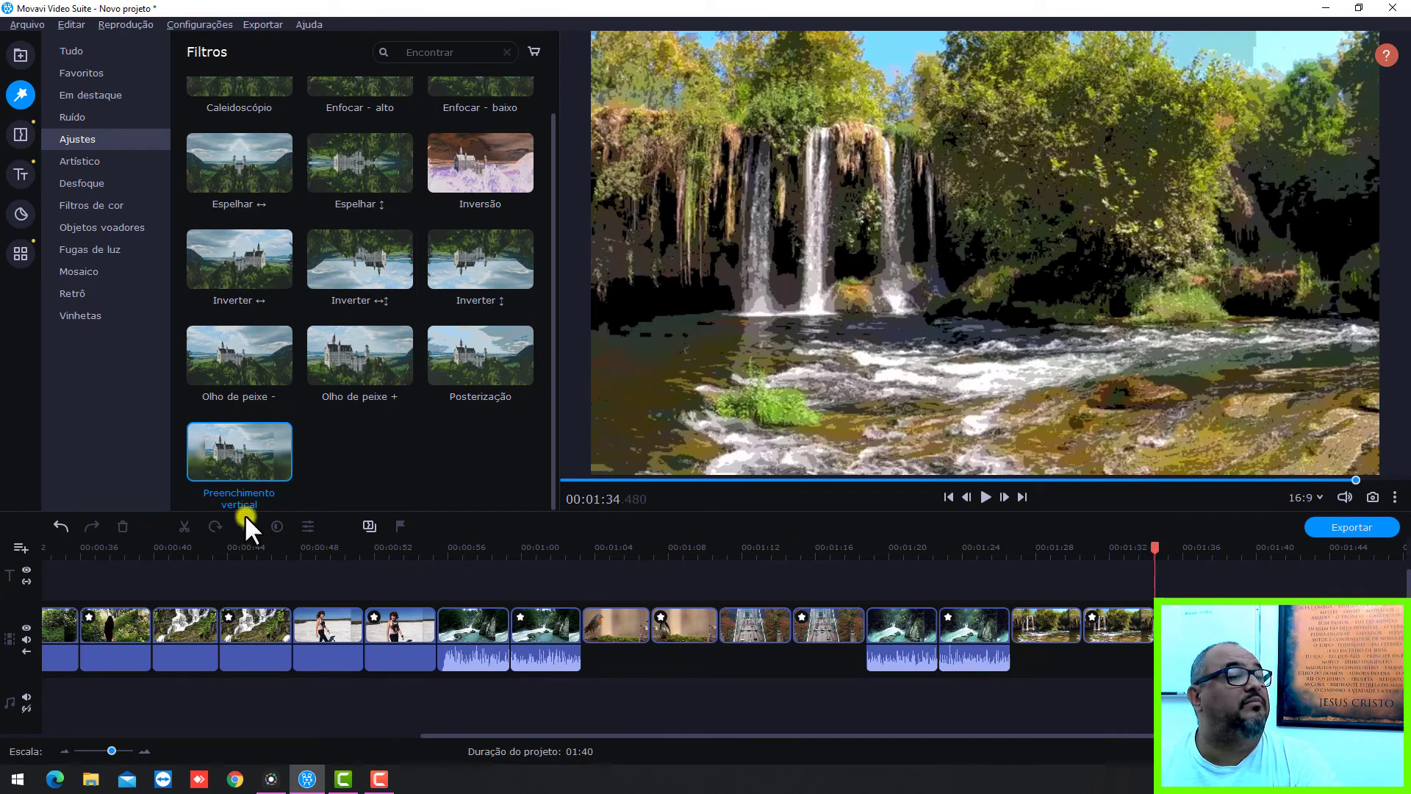
Scrub from the first to the second vertical beach clip to compare the footage with and without Preenchimento vertical.
left_click(1178, 553)
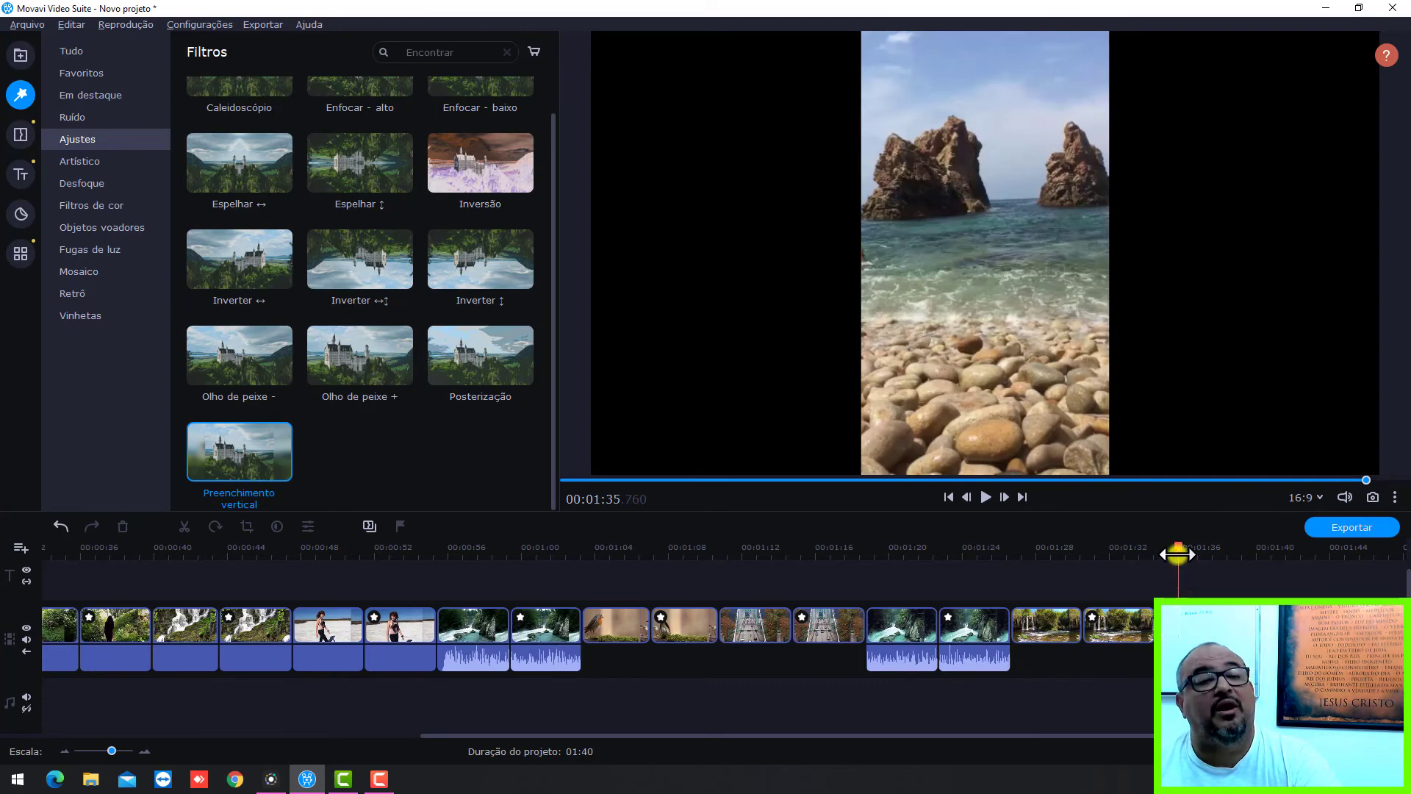
left_click_drag(1178, 547, 1226, 542)
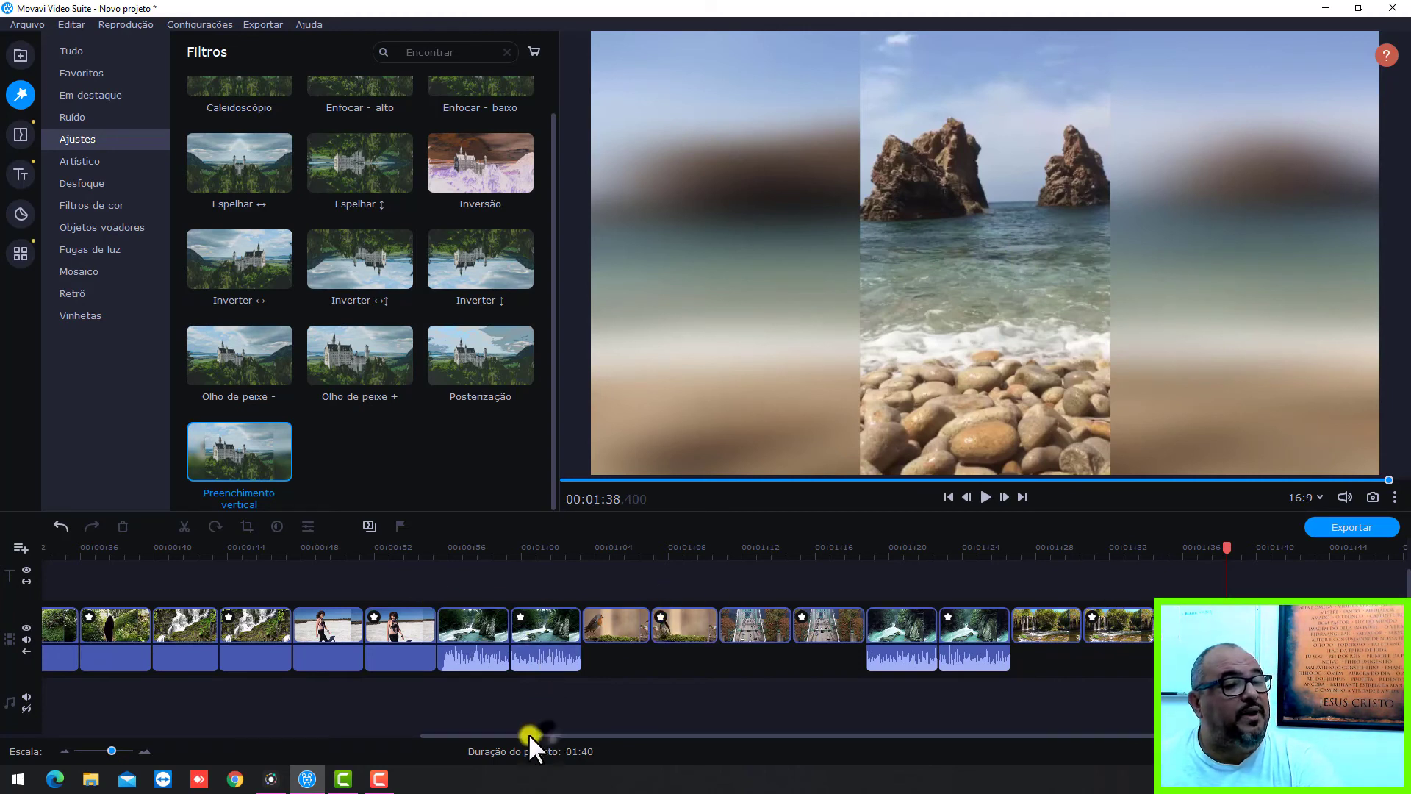
left_click_drag(496, 735, 99, 741)
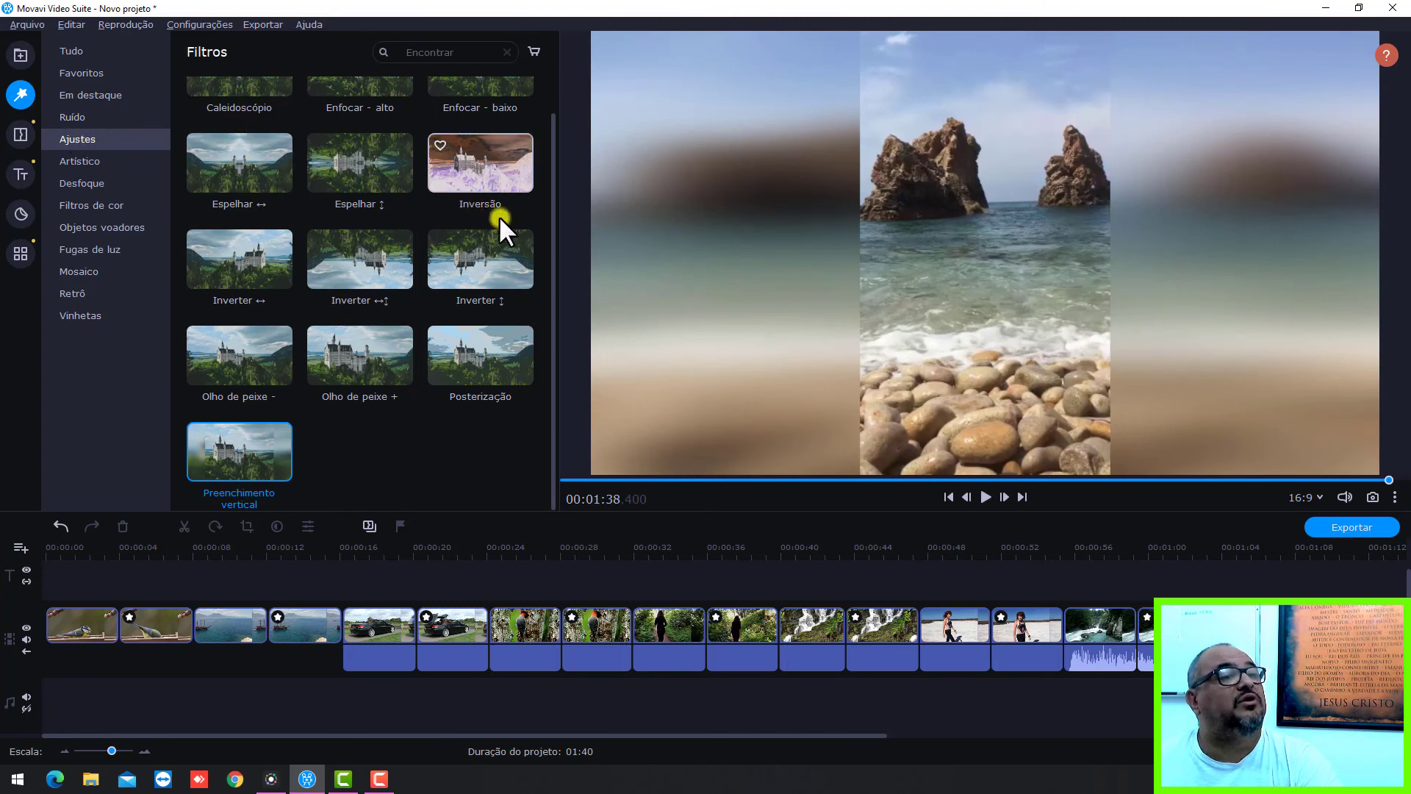
left_click_drag(553, 270, 553, 307)
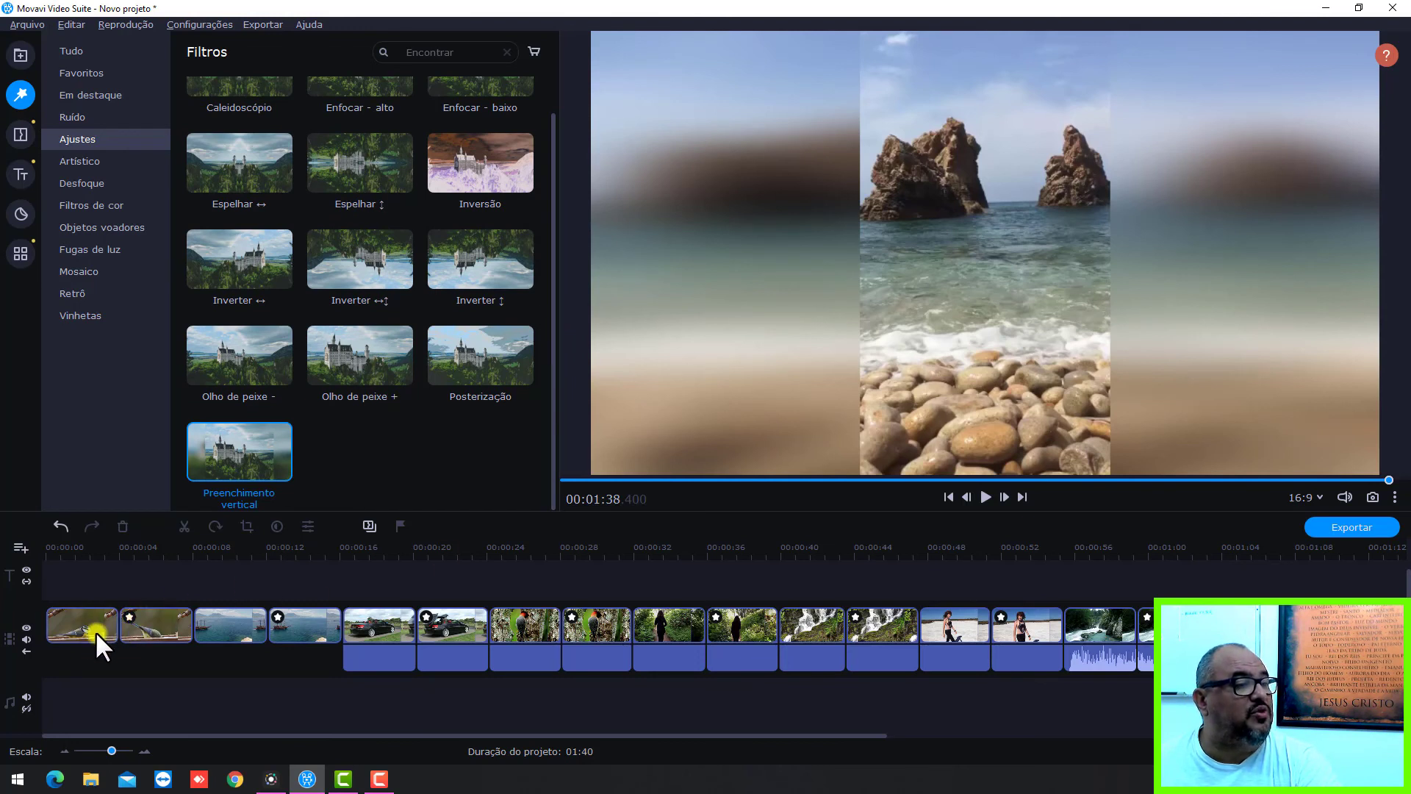